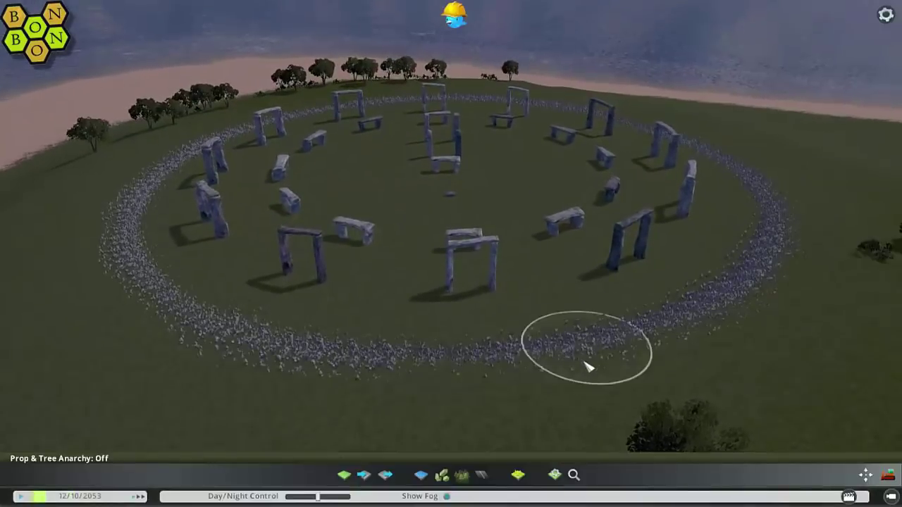
# Step: Open the asset search, search for "grass" and select the Large Dry Grass patch for single placement
pyautogui.click(576, 475)
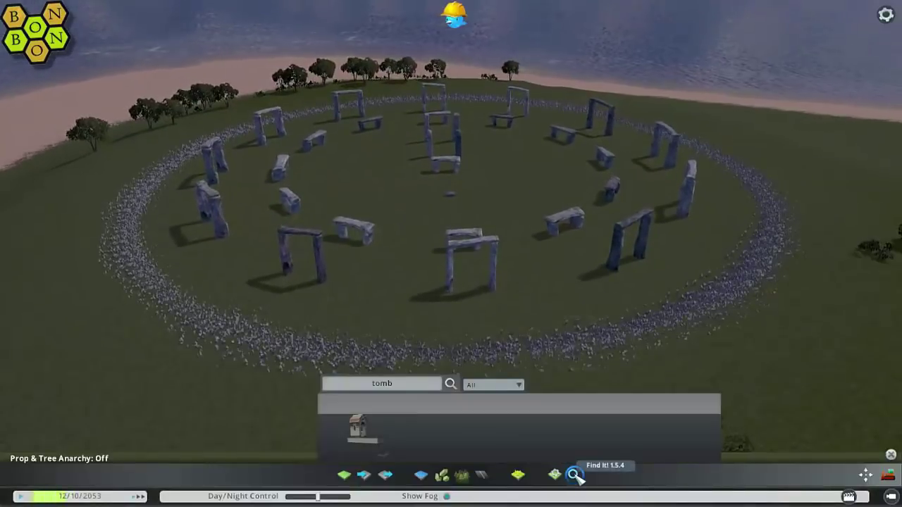
pyautogui.press('s')
pyautogui.press('a')
pyautogui.press('BackSpace')
pyautogui.press('BackSpace')
pyautogui.press('BackSpace')
pyautogui.press('BackSpace')
pyautogui.write('grass')
pyautogui.click(537, 449)
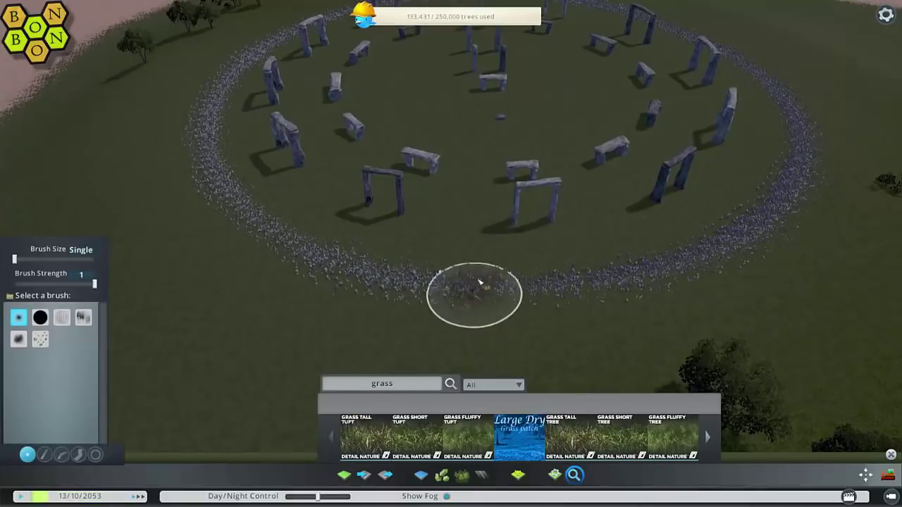
# Step: Browse the other grass assets in the search results and reselect the Large Dry Grass patch
pyautogui.scroll(5, 482, 278)
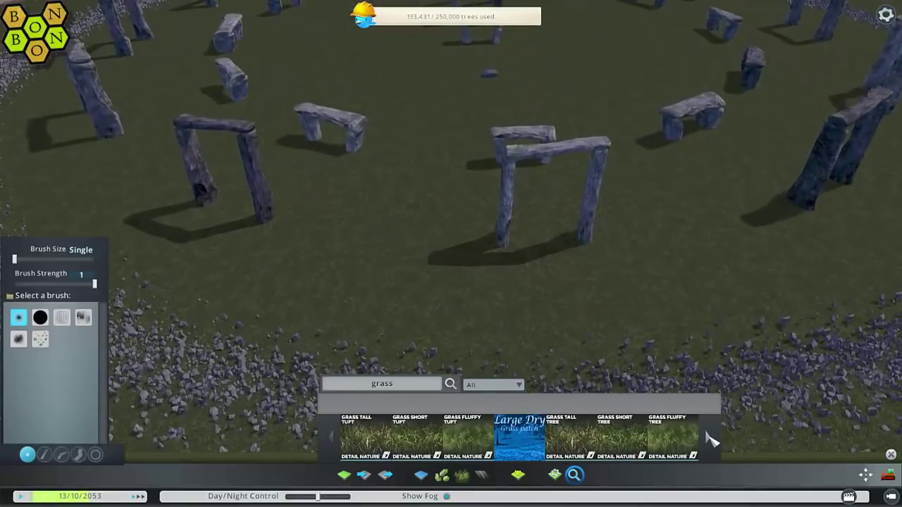
pyautogui.click(707, 434)
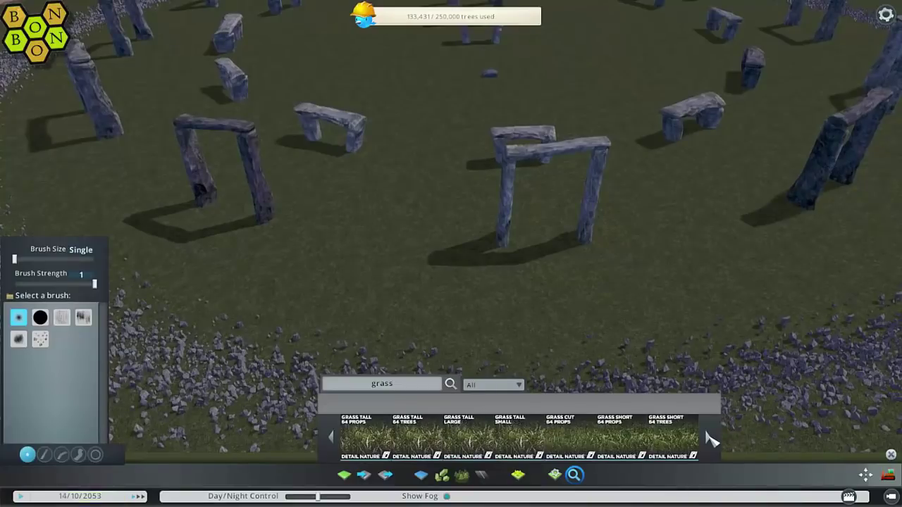
pyautogui.click(418, 439)
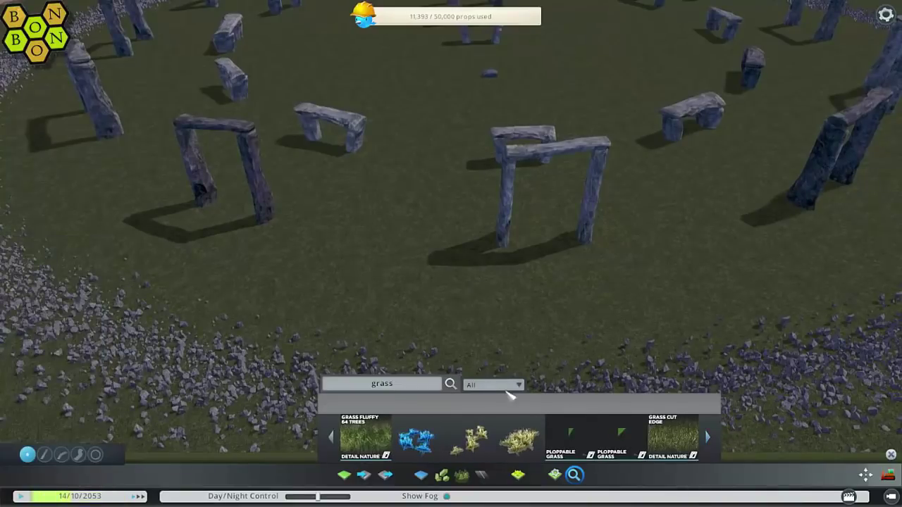
pyautogui.scroll(3, 490, 285)
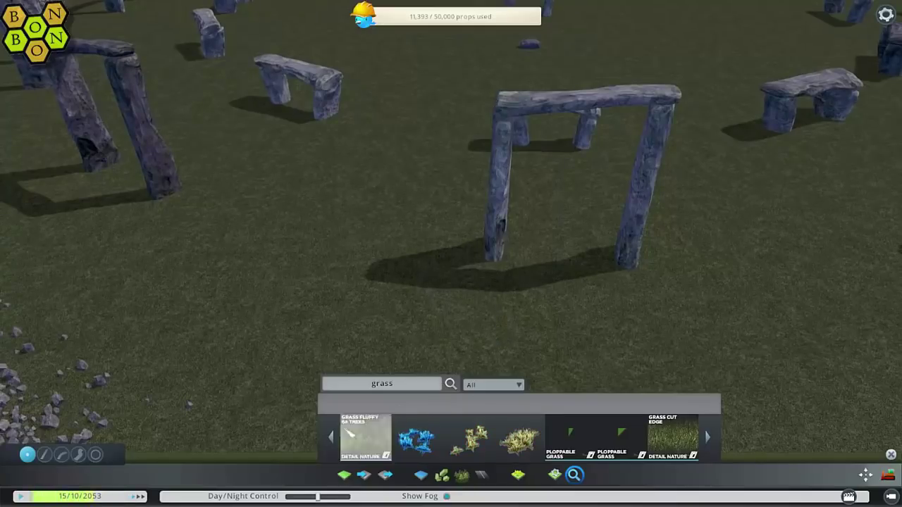
pyautogui.click(332, 438)
pyautogui.click(332, 438)
pyautogui.click(333, 438)
pyautogui.click(333, 438)
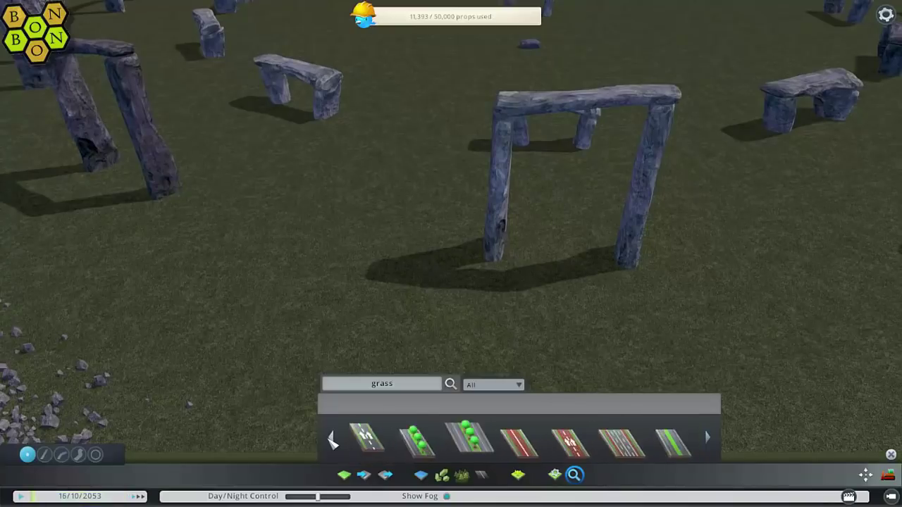
pyautogui.click(333, 439)
pyautogui.click(417, 437)
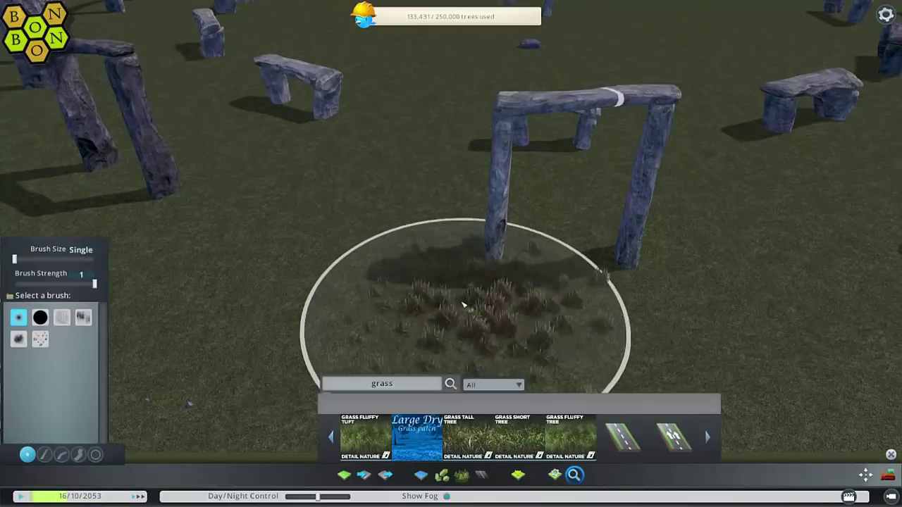
# Step: Place dry grass patches at the feet of the front tall stone arch and the neighbouring outer arch
pyautogui.click(483, 262)
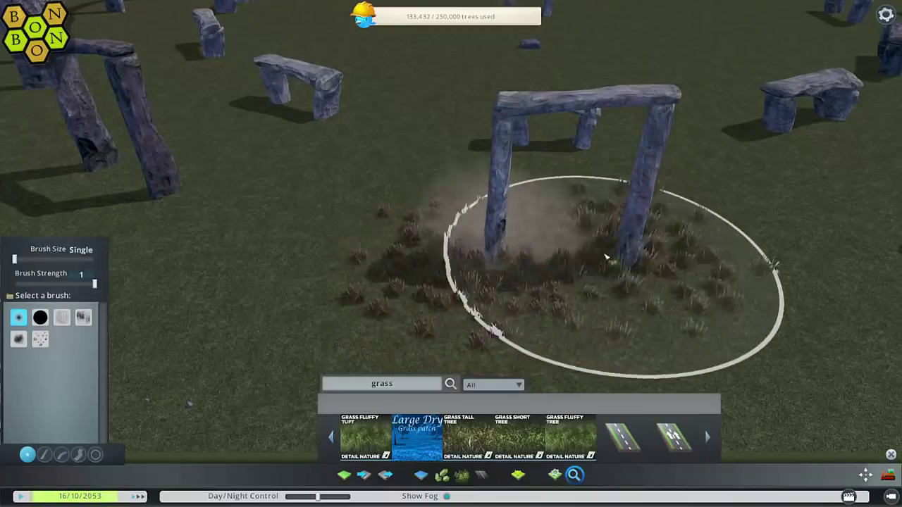
pyautogui.click(651, 253)
pyautogui.moveTo(651, 254); pyautogui.dragTo(762, 255, button='middle')
pyautogui.moveTo(493, 247); pyautogui.dragTo(458, 243, button='middle')
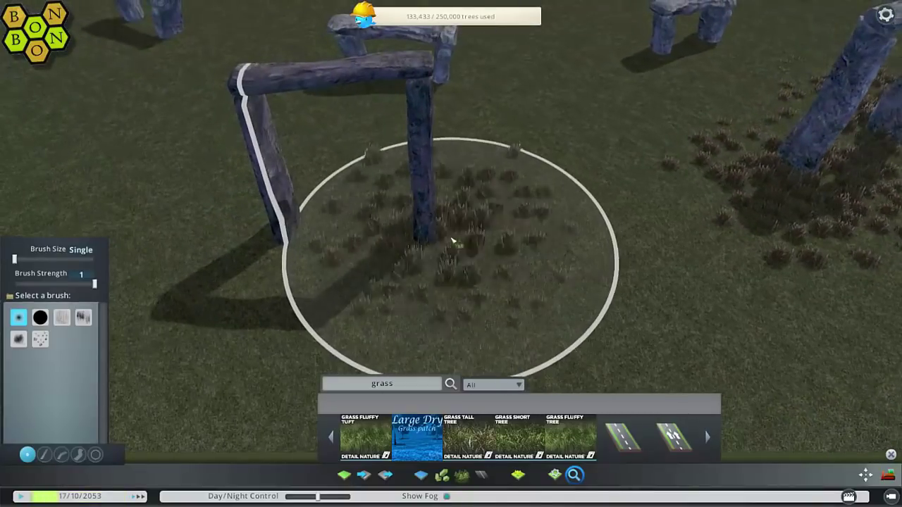
pyautogui.click(455, 242)
pyautogui.click(292, 235)
pyautogui.moveTo(292, 235); pyautogui.dragTo(148, 229, button='middle')
pyautogui.moveTo(380, 243); pyautogui.dragTo(451, 247, button='middle')
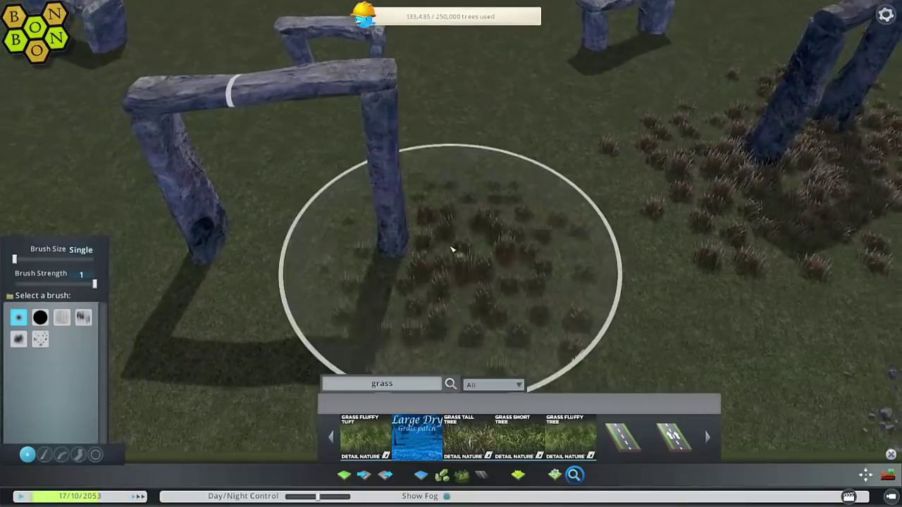
# Step: Continue along the outer ring, placing dry grass patches around the feet of the next tall stone arches
pyautogui.click(224, 244)
pyautogui.moveTo(225, 244); pyautogui.dragTo(427, 213, button='middle')
pyautogui.click(427, 211)
pyautogui.click(290, 187)
pyautogui.click(258, 202)
pyautogui.moveTo(258, 202); pyautogui.dragTo(416, 213, button='middle')
pyautogui.click(416, 213)
pyautogui.click(263, 210)
pyautogui.press('a')
pyautogui.moveTo(255, 217); pyautogui.dragTo(451, 253, button='middle')
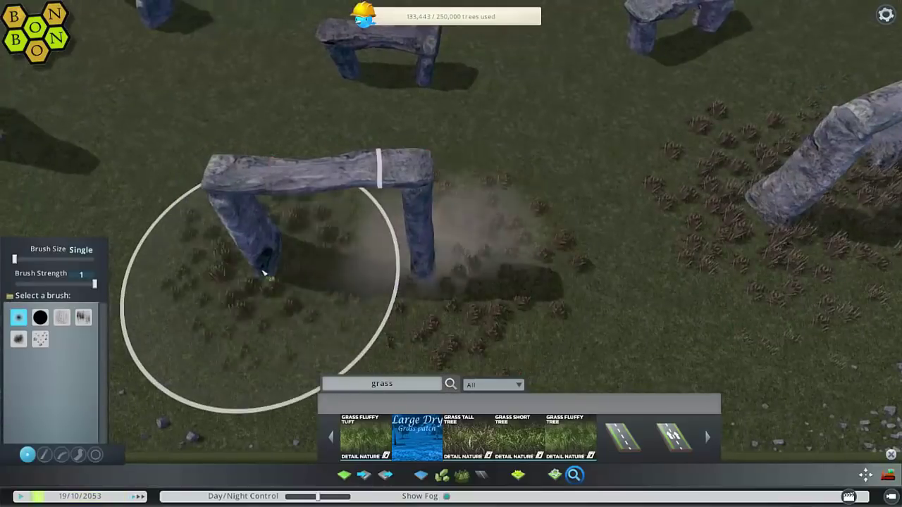
# Step: Work around the remaining tall outer arches, giving each a surrounding of dry grass patches
pyautogui.moveTo(264, 272); pyautogui.dragTo(413, 283, button='middle')
pyautogui.moveTo(245, 305); pyautogui.dragTo(429, 255, button='middle')
pyautogui.moveTo(272, 273); pyautogui.dragTo(464, 245, button='middle')
pyautogui.moveTo(296, 258); pyautogui.dragTo(471, 248, button='middle')
pyautogui.moveTo(324, 250); pyautogui.dragTo(468, 235, button='middle')
pyautogui.moveTo(325, 229); pyautogui.dragTo(482, 237, button='middle')
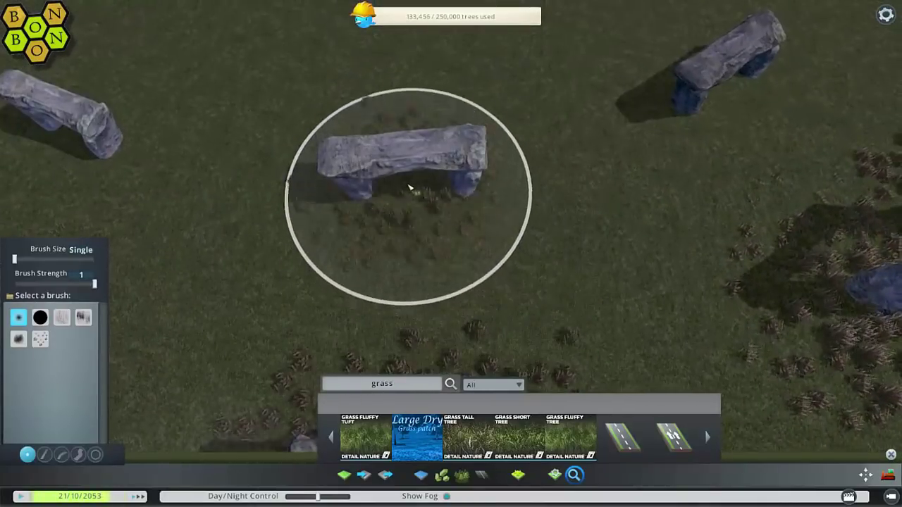
# Step: Place a dry grass patch under each of the first low stone arches of the inner ring
pyautogui.moveTo(409, 193)
pyautogui.mouseDown(button='middle')
pyautogui.moveTo(353, 198)
pyautogui.moveTo(428, 255)
pyautogui.moveTo(413, 268)
pyautogui.moveTo(430, 276)
pyautogui.moveTo(455, 263)
pyautogui.moveTo(495, 262)
pyautogui.moveTo(485, 232)
pyautogui.mouseUp(button='middle')
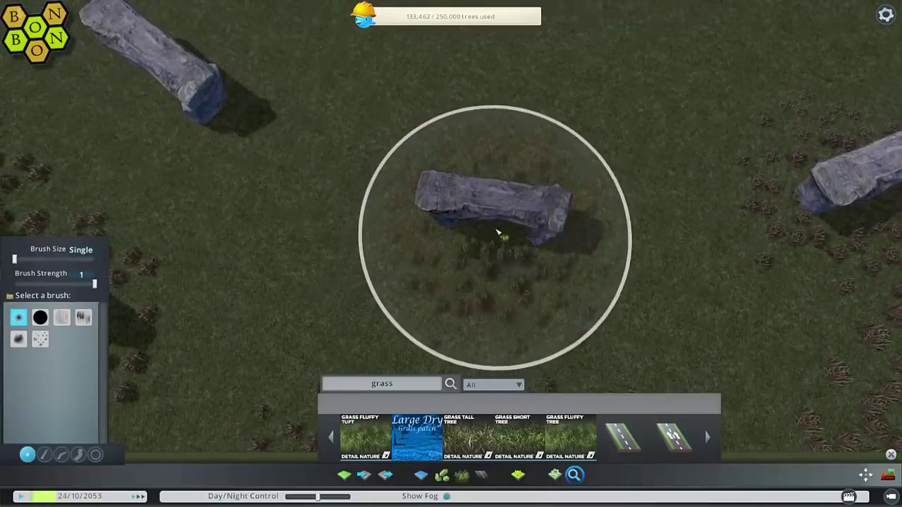
pyautogui.click(497, 232)
pyautogui.press('a')
pyautogui.press('e')
pyautogui.click(525, 172)
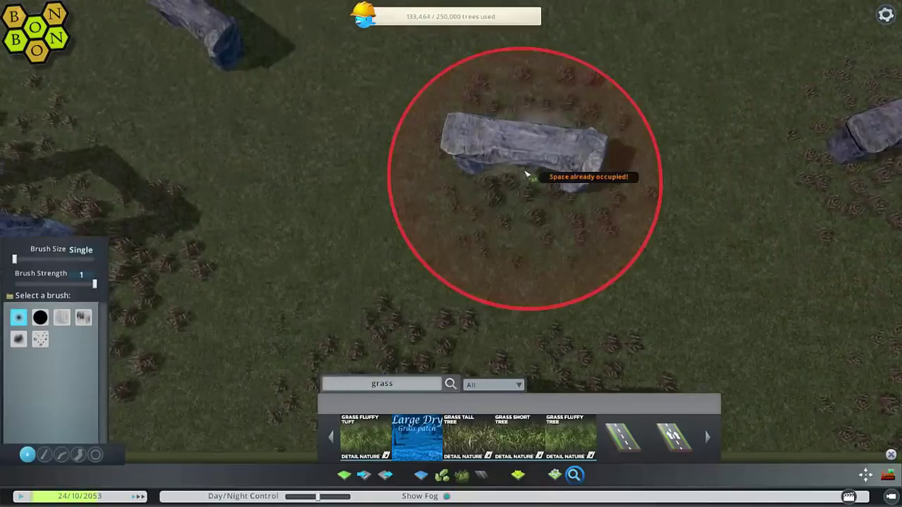
pyautogui.press('a')
pyautogui.moveTo(526, 173); pyautogui.dragTo(459, 250, button='middle')
pyautogui.click(446, 108)
pyautogui.press('a')
pyautogui.moveTo(446, 109); pyautogui.dragTo(449, 249, button='middle')
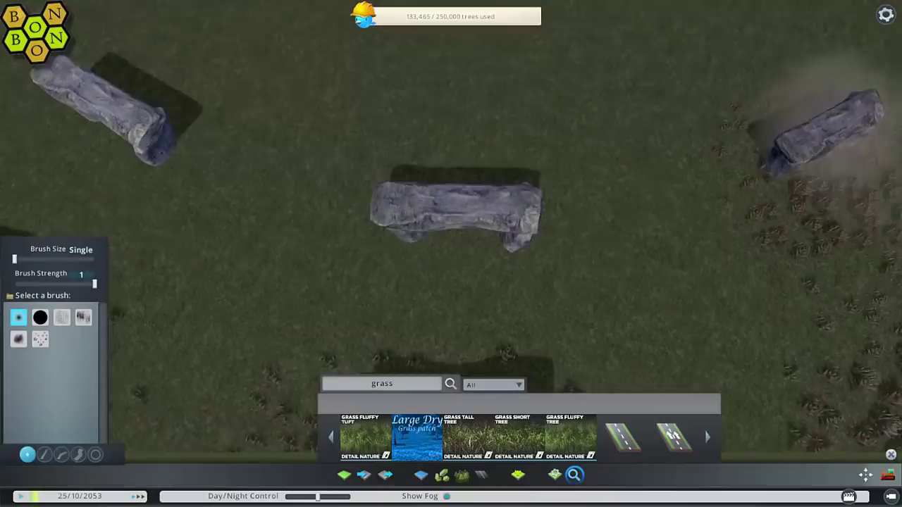
# Step: Add dry grass patches beneath the following low arches around the inner ring
pyautogui.click(503, 176)
pyautogui.press('a')
pyautogui.click(436, 153)
pyautogui.press('a')
pyautogui.moveTo(437, 153); pyautogui.dragTo(499, 177, button='middle')
pyautogui.click(483, 102)
pyautogui.press('a')
pyautogui.moveTo(483, 102); pyautogui.dragTo(459, 258, button='middle')
pyautogui.scroll(-5, 459, 258)
pyautogui.scroll(4, 459, 258)
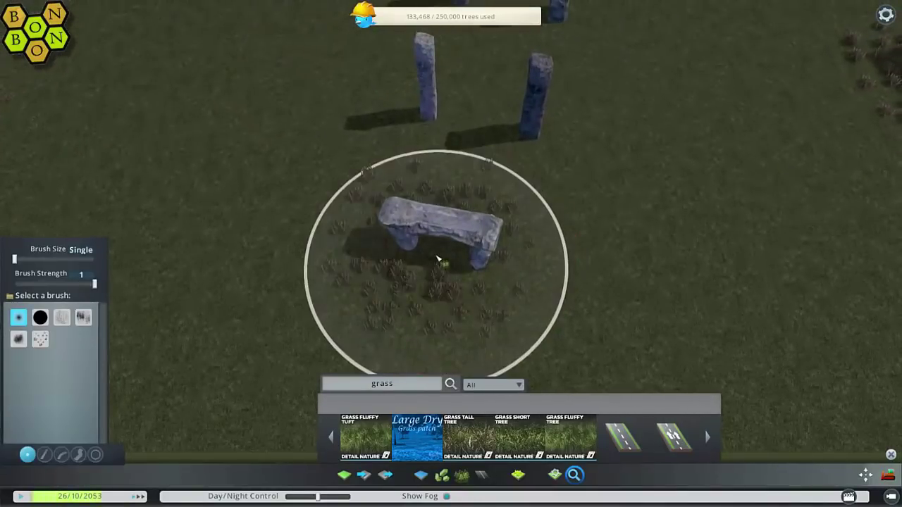
# Step: Place dry grass patches around the low arch and standing pillars at the centre of the circle
pyautogui.click(438, 259)
pyautogui.moveTo(438, 259); pyautogui.dragTo(438, 282, button='middle')
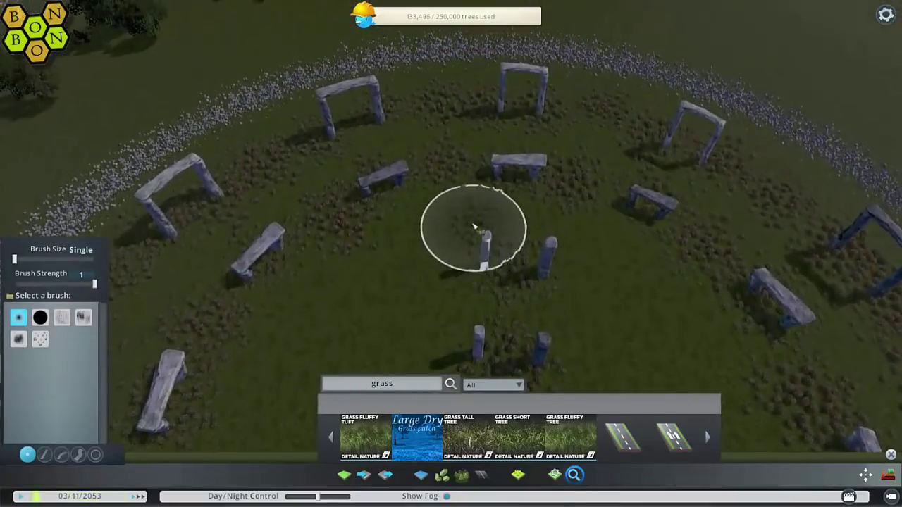
pyautogui.click(509, 226)
# Step: Start a band of dry grass patches just outside the ring of small rocks
pyautogui.scroll(-3, 509, 225)
pyautogui.moveTo(509, 225); pyautogui.dragTo(395, 148, button='middle')
pyautogui.press('d')
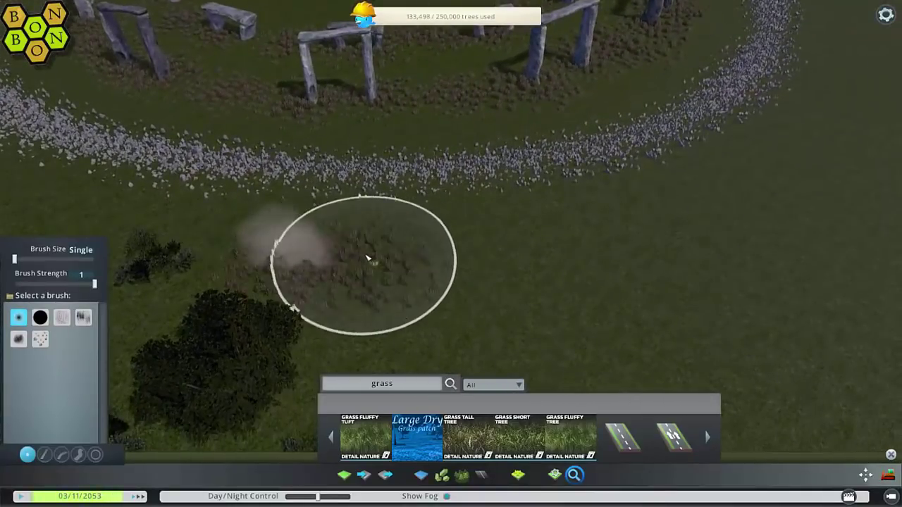
pyautogui.click(455, 255)
pyautogui.press('d')
pyautogui.moveTo(461, 248); pyautogui.dragTo(270, 153, button='middle')
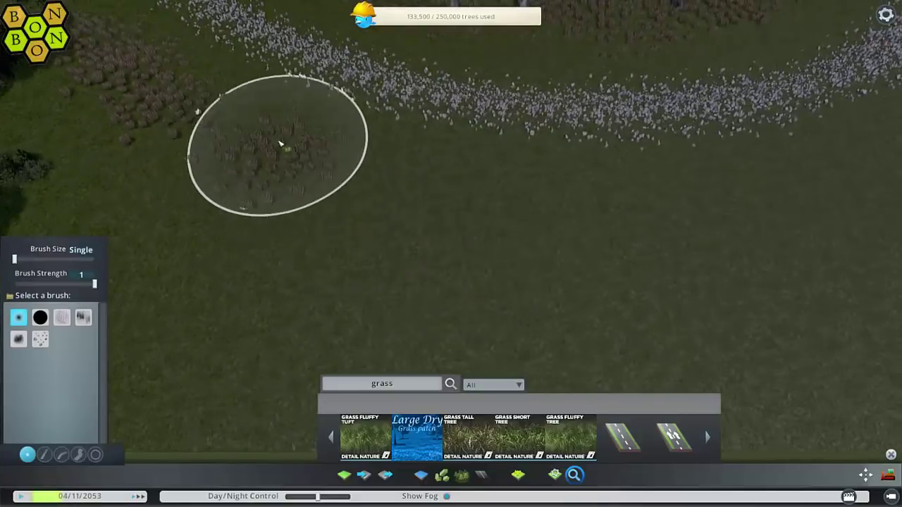
pyautogui.click(384, 169)
pyautogui.click(659, 212)
pyautogui.press('d')
pyautogui.moveTo(659, 213); pyautogui.dragTo(453, 249, button='middle')
# Step: Place a curved row of four dry grass patches along the outside of the rock ring
pyautogui.scroll(-2, 453, 249)
pyautogui.click(229, 236)
pyautogui.click(165, 214)
pyautogui.click(121, 201)
pyautogui.click(79, 186)
pyautogui.moveTo(75, 185); pyautogui.dragTo(439, 239, button='middle')
pyautogui.press('d')
# Step: Place a row of dry grass patches between the rock ring and the nearby group of trees
pyautogui.click(314, 146)
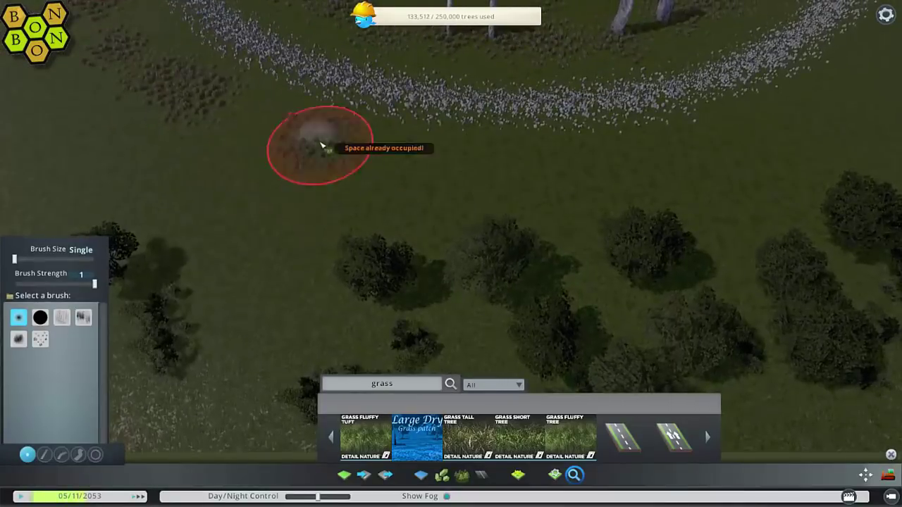
pyautogui.click(371, 156)
pyautogui.click(456, 169)
pyautogui.click(519, 168)
pyautogui.click(589, 164)
pyautogui.press('d')
# Step: Extend the outer grass band with five more dry grass patches following the curve of the rock ring
pyautogui.moveTo(590, 167); pyautogui.dragTo(540, 189, button='middle')
pyautogui.click(540, 190)
pyautogui.click(580, 206)
pyautogui.click(648, 216)
pyautogui.click(716, 224)
pyautogui.click(784, 223)
pyautogui.press('d')
pyautogui.moveTo(810, 223); pyautogui.dragTo(385, 243, button='middle')
# Step: Fill the remaining stretches outside the rock ring with a continuous strip of dry grass patches
pyautogui.click(387, 244)
pyautogui.click(456, 249)
pyautogui.moveTo(576, 255)
pyautogui.mouseDown()
pyautogui.moveTo(630, 261)
pyautogui.moveTo(369, 268)
pyautogui.moveTo(397, 278)
pyautogui.moveTo(452, 248)
pyautogui.moveTo(329, 260)
pyautogui.moveTo(292, 254)
pyautogui.moveTo(532, 276)
pyautogui.moveTo(444, 241)
pyautogui.moveTo(689, 234)
pyautogui.mouseUp()
pyautogui.click(695, 231)
pyautogui.click(759, 211)
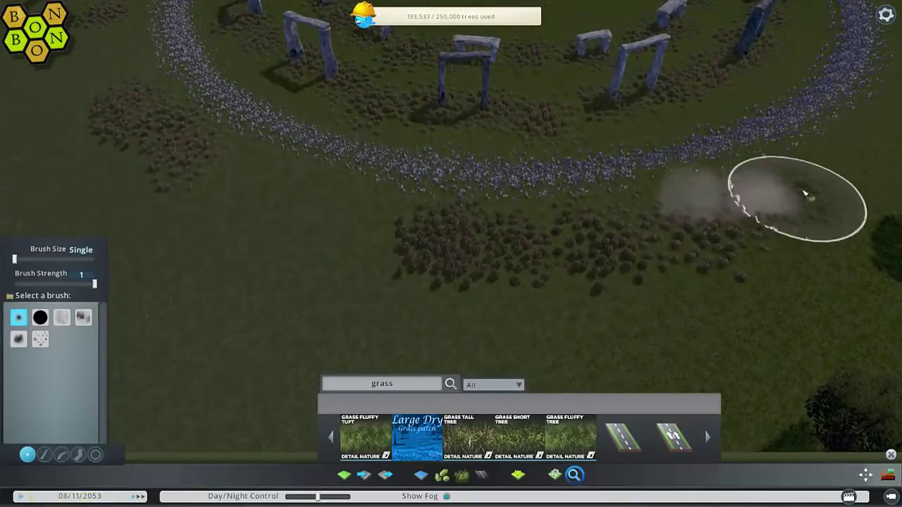
pyautogui.click(810, 191)
pyautogui.moveTo(812, 190); pyautogui.dragTo(453, 251, button='middle')
pyautogui.moveTo(453, 249)
pyautogui.mouseDown()
pyautogui.moveTo(596, 299)
pyautogui.moveTo(693, 272)
pyautogui.moveTo(792, 228)
pyautogui.moveTo(788, 246)
pyautogui.mouseUp()
pyautogui.moveTo(787, 245); pyautogui.dragTo(472, 255, button='middle')
# Step: Close the asset search and use Move It to adjust individual grass patches outside the rock ring
pyautogui.click(890, 456)
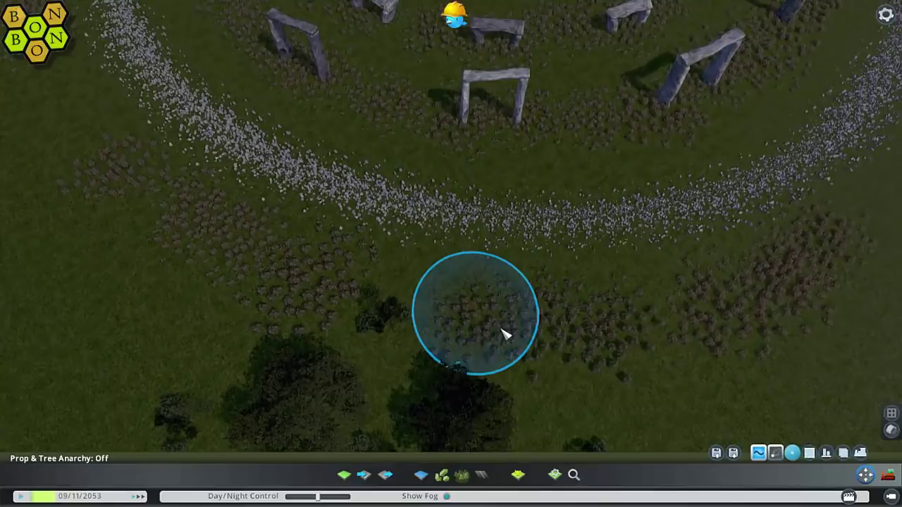
pyautogui.click(731, 308)
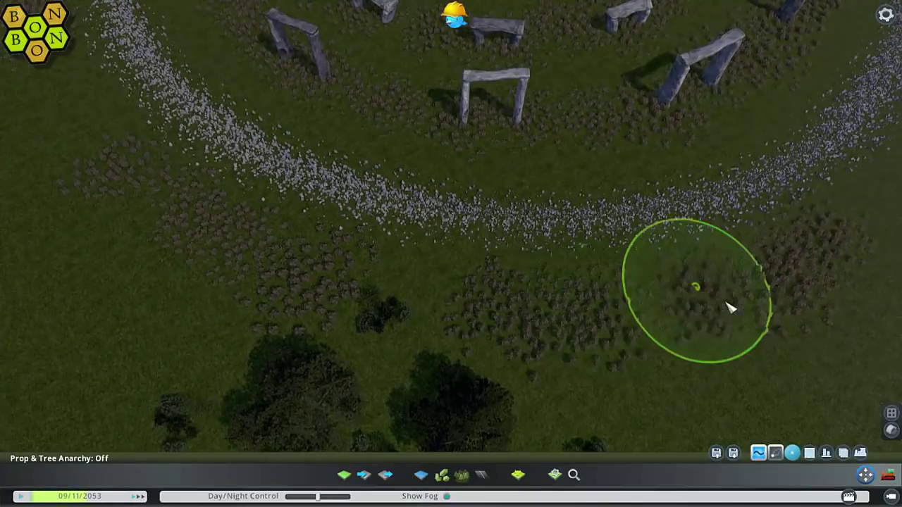
pyautogui.click(799, 304)
pyautogui.scroll(-2, 799, 304)
pyautogui.moveTo(799, 304); pyautogui.dragTo(635, 303, button='middle')
pyautogui.moveTo(44, 267)
pyautogui.mouseDown(button='middle')
pyautogui.moveTo(478, 296)
pyautogui.moveTo(465, 290)
pyautogui.mouseUp(button='middle')
# Step: Examine the stone circle from above and from ground level, and survey the forested river channels
pyautogui.scroll(-5, 562, 280)
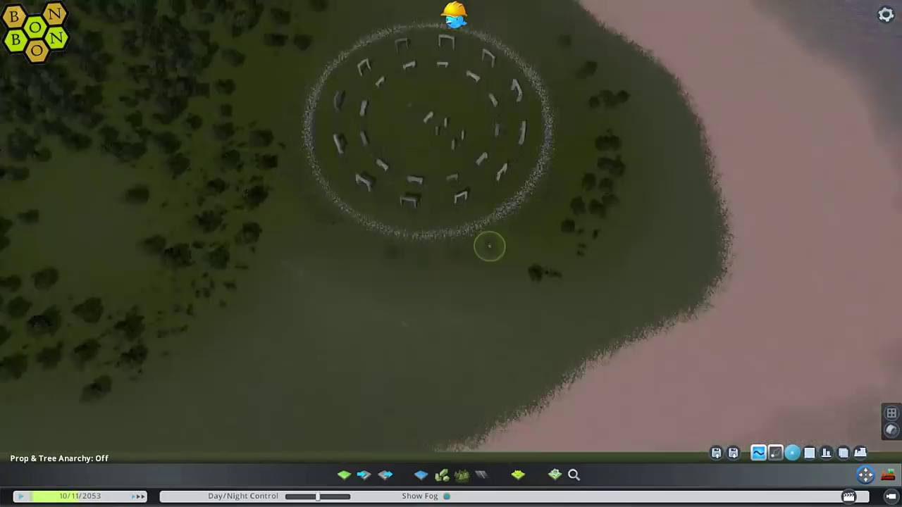
pyautogui.scroll(4, 486, 246)
pyautogui.moveTo(486, 246); pyautogui.dragTo(451, 282, button='middle')
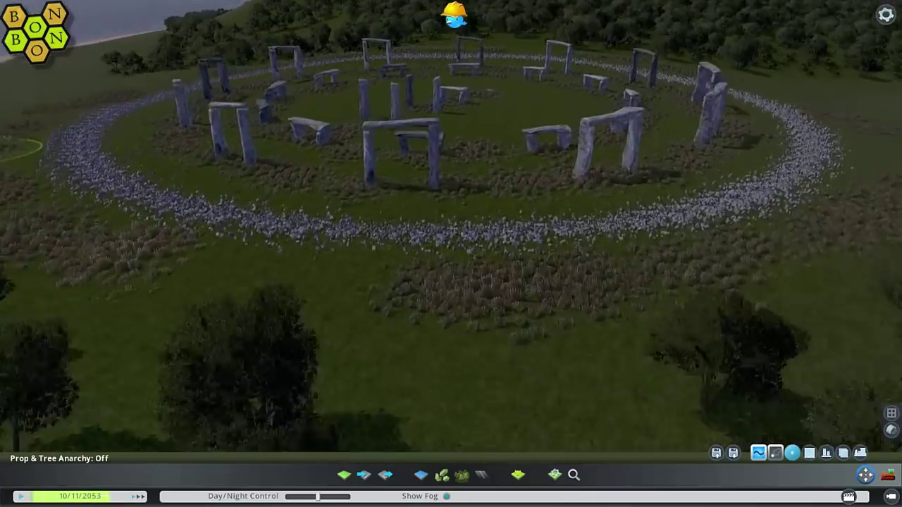
pyautogui.scroll(-6, 332, 194)
pyautogui.scroll(-5, 446, 363)
pyautogui.moveTo(446, 363); pyautogui.dragTo(606, 310, button='middle')
pyautogui.scroll(6, 564, 282)
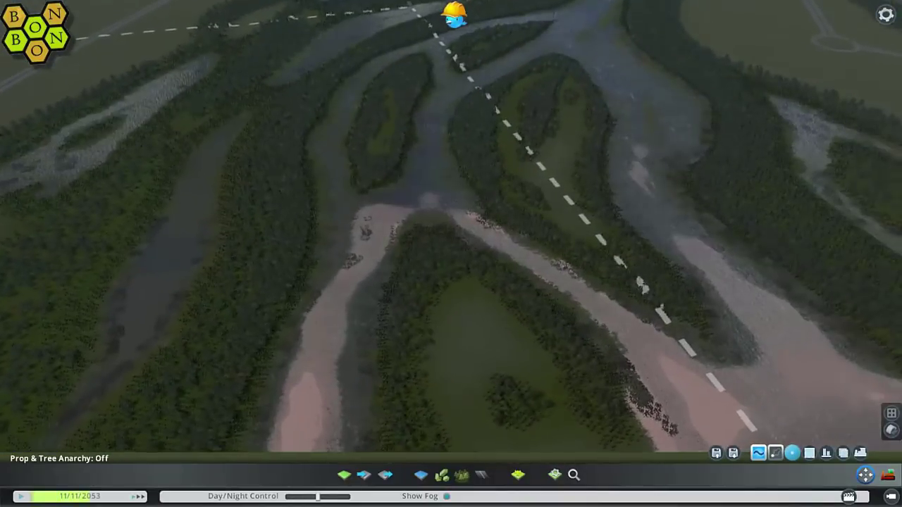
pyautogui.scroll(2, 451, 253)
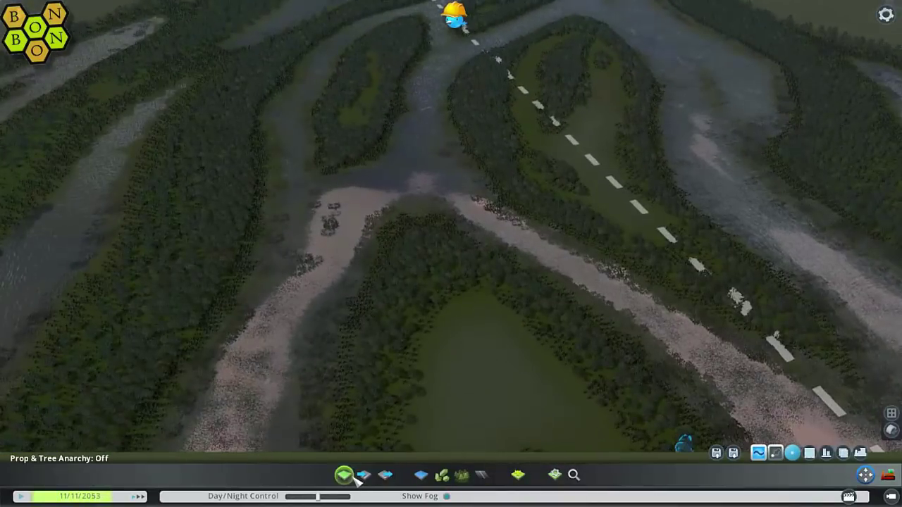
# Step: Paint sandy ground on the bank at the river fork using the solid round brush at size 121 and strength 0.69
pyautogui.click(358, 477)
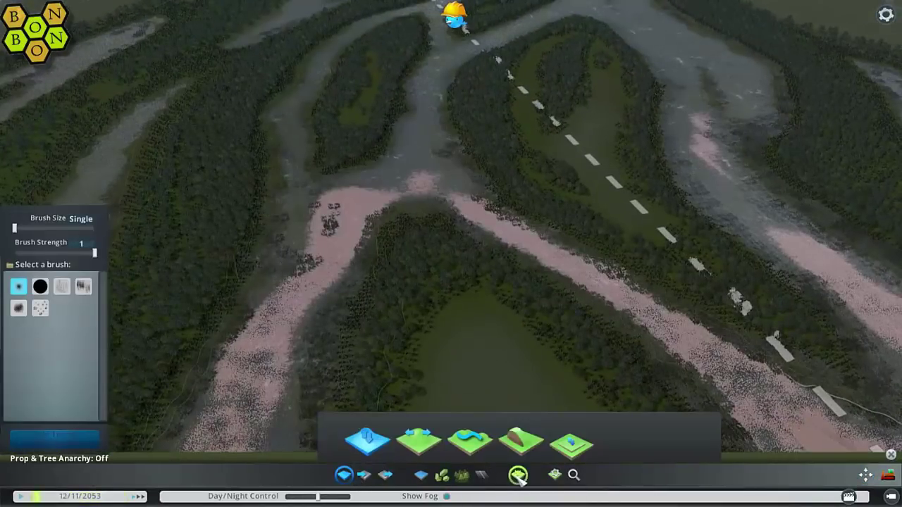
pyautogui.click(517, 475)
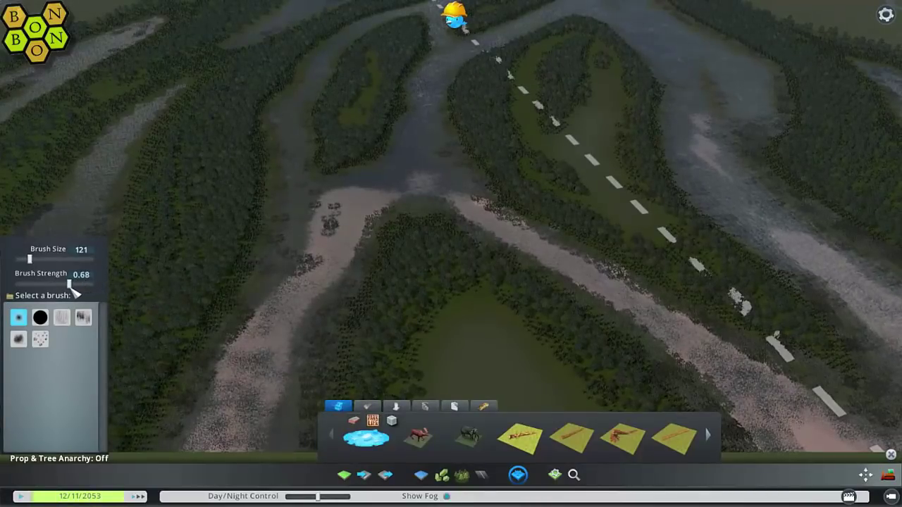
pyautogui.scroll(3, 218, 312)
pyautogui.press('a')
pyautogui.press('w')
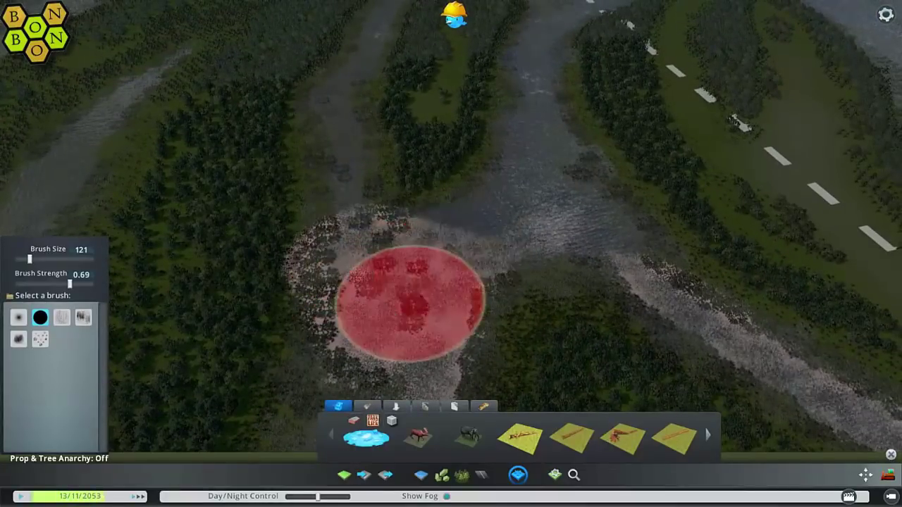
pyautogui.moveTo(411, 303); pyautogui.dragTo(452, 248, button='middle')
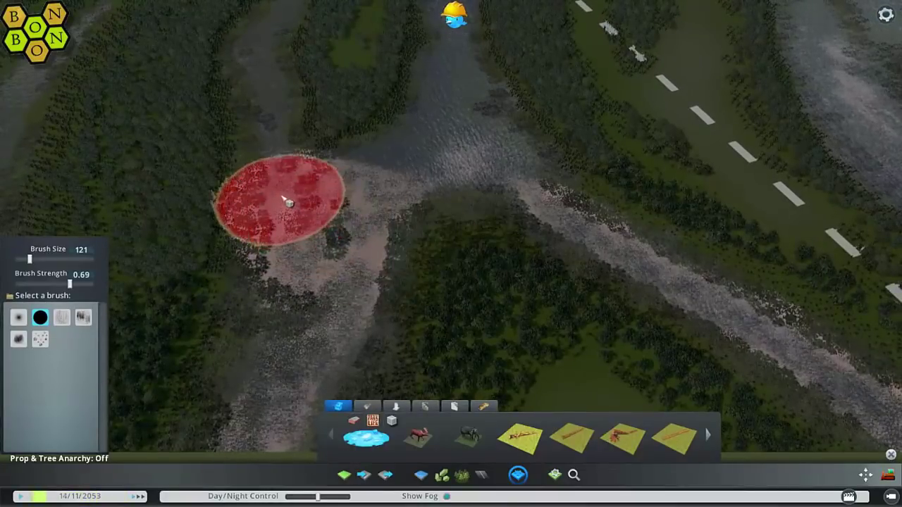
# Step: Paint sand along the narrow channel at the river fork with the soft round brush, reducing its size to 116 and strength to 0.61
pyautogui.click(18, 317)
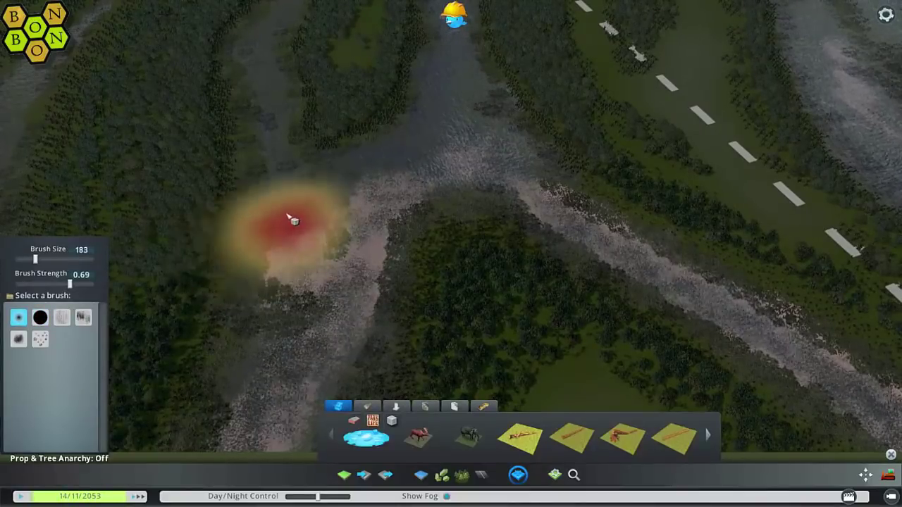
pyautogui.press('a')
pyautogui.scroll(3, 451, 248)
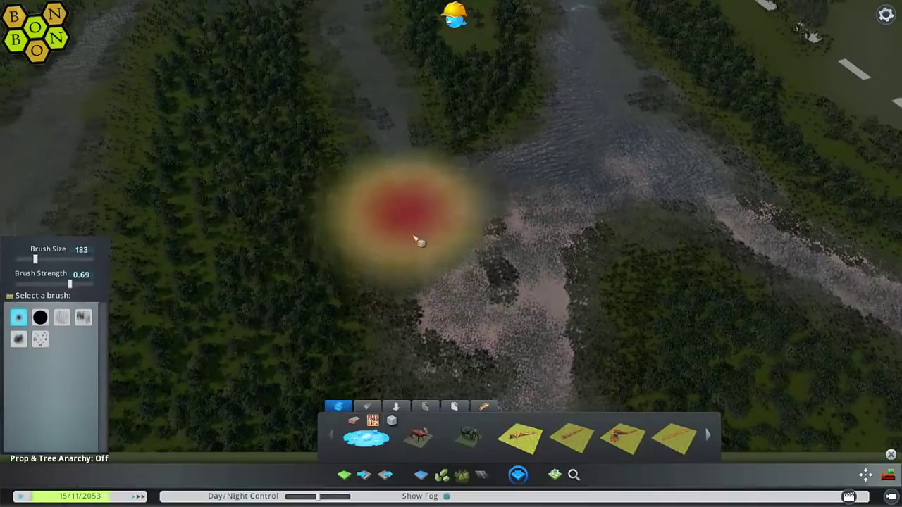
pyautogui.moveTo(35, 260); pyautogui.dragTo(33, 261)
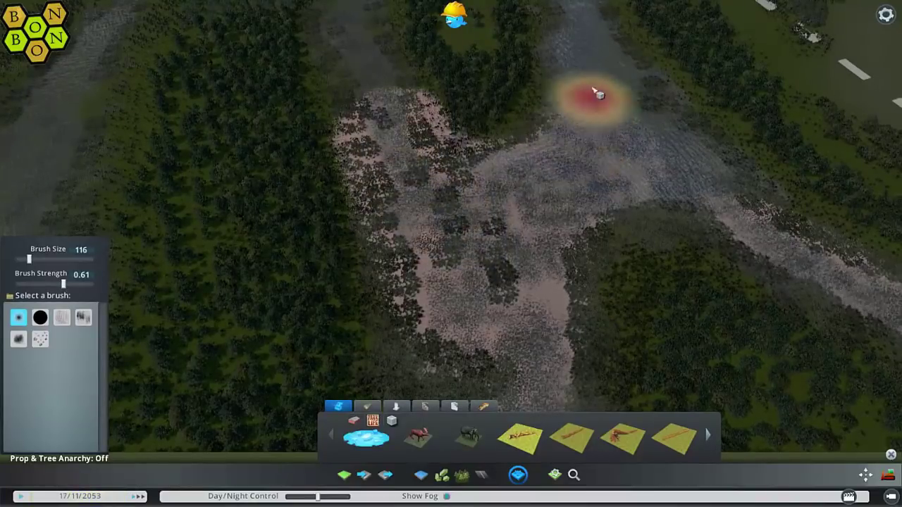
# Step: Extend the sandy ground down the channel towards the river mouth, reducing the soft brush to size 79 and strength 0.44
pyautogui.press('s')
pyautogui.moveTo(640, 120); pyautogui.dragTo(447, 250, button='middle')
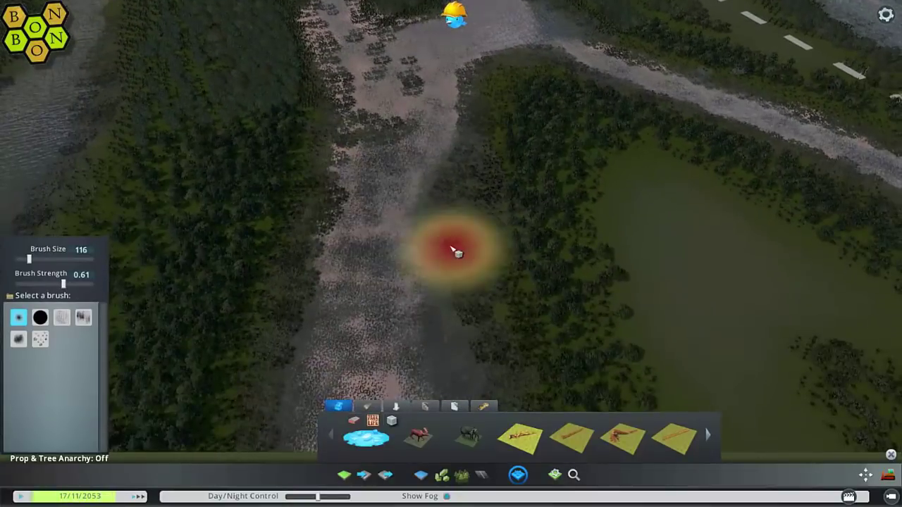
pyautogui.press('s')
pyautogui.scroll(3, 455, 251)
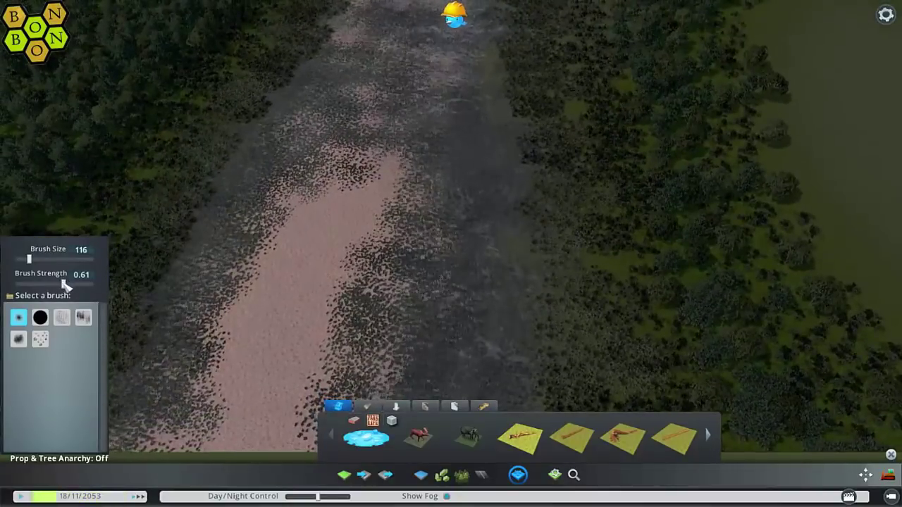
pyautogui.moveTo(29, 259); pyautogui.dragTo(26, 260)
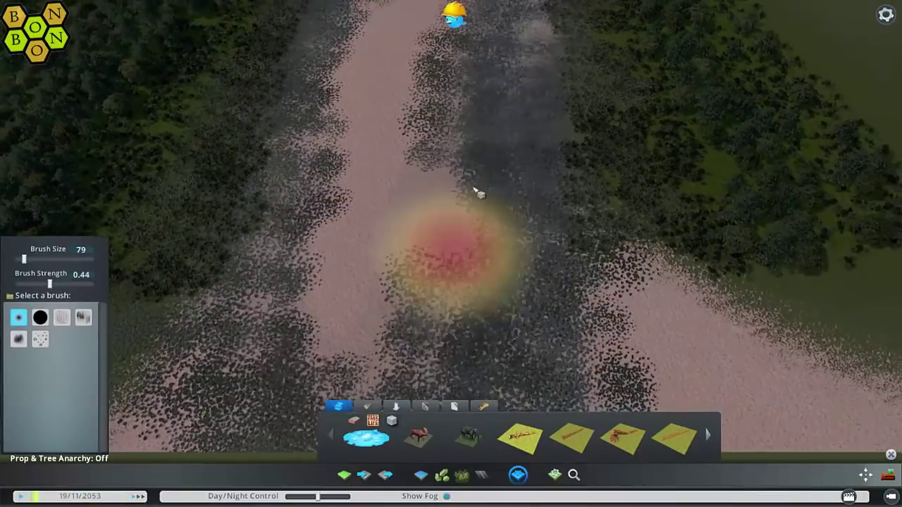
# Step: Switch to the streaky textured brush at size 79 and paint sand up the wider channel above the fork
pyautogui.scroll(-3, 488, 113)
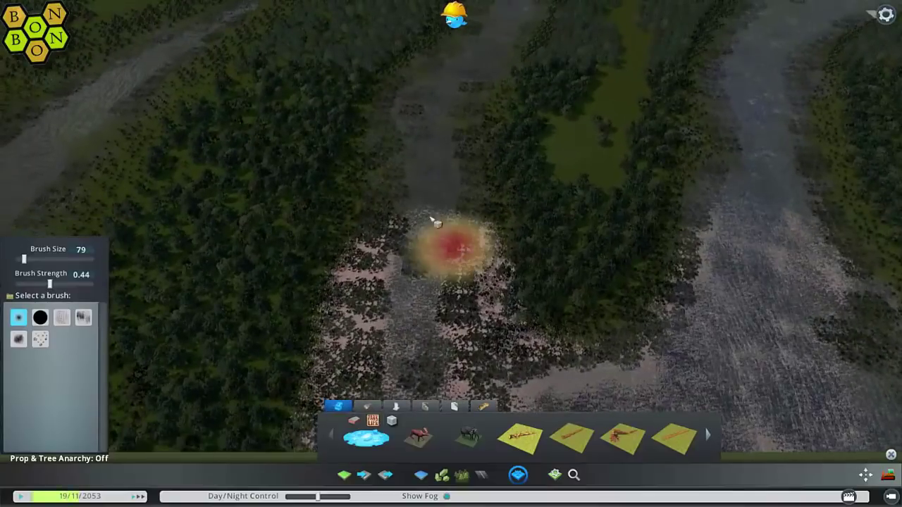
pyautogui.click(62, 318)
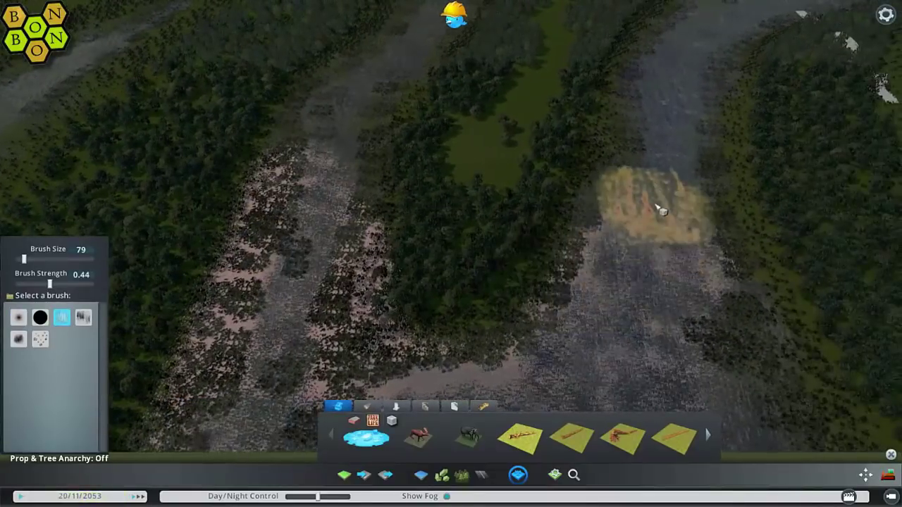
pyautogui.moveTo(658, 208); pyautogui.dragTo(674, 142)
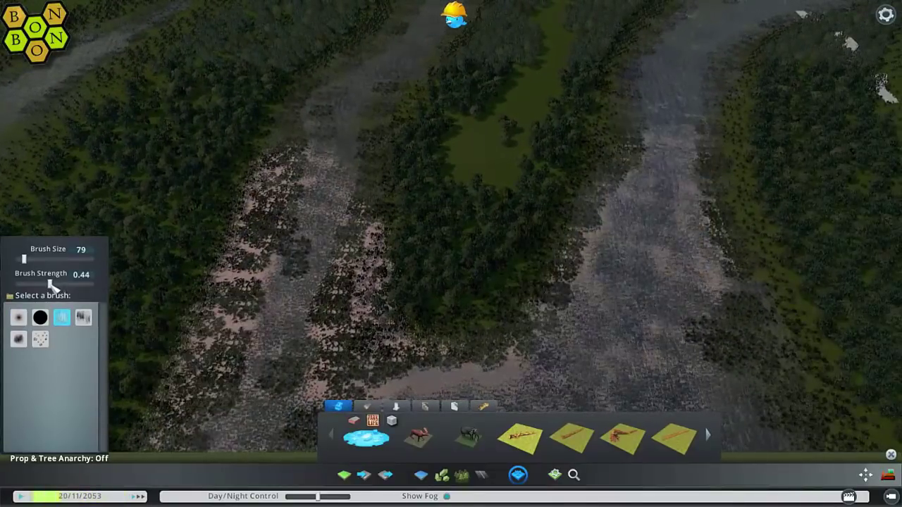
# Step: Fade the sand further up the narrow forest channel with the textured brush, lowering its strength to 0.32 and 0.14
pyautogui.moveTo(52, 286); pyautogui.dragTo(41, 286)
pyautogui.press('a')
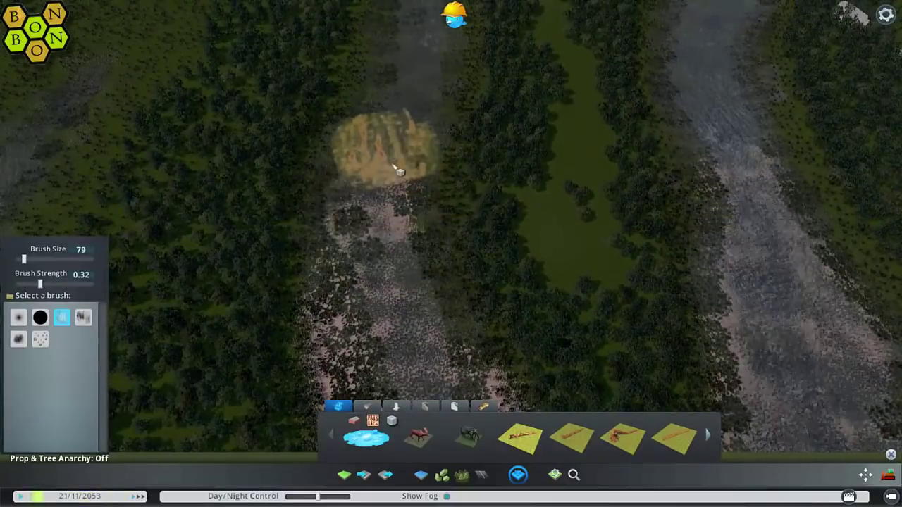
pyautogui.moveTo(42, 284); pyautogui.dragTo(25, 284)
pyautogui.press('d')
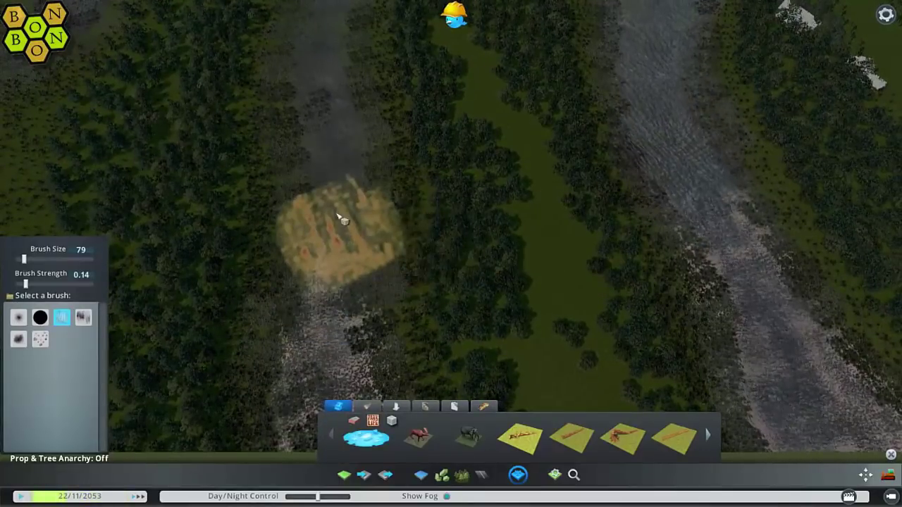
# Step: Paint sand along the channel across the dashed tile border with the textured brush at size 79 and strength 0.14
pyautogui.moveTo(463, 265)
pyautogui.mouseDown(button='middle')
pyautogui.moveTo(550, 264)
pyautogui.moveTo(494, 265)
pyautogui.moveTo(451, 226)
pyautogui.moveTo(435, 248)
pyautogui.mouseUp(button='middle')
pyautogui.scroll(-5, 463, 264)
pyautogui.press('w')
pyautogui.press('d')
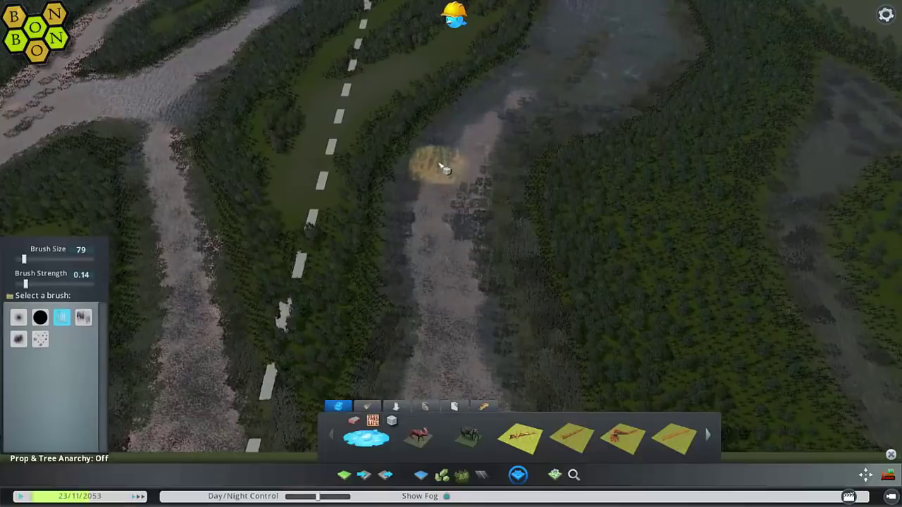
pyautogui.scroll(5, 467, 326)
pyautogui.moveTo(468, 326)
pyautogui.mouseDown(button='middle')
pyautogui.moveTo(410, 166)
pyautogui.moveTo(455, 253)
pyautogui.mouseUp(button='middle')
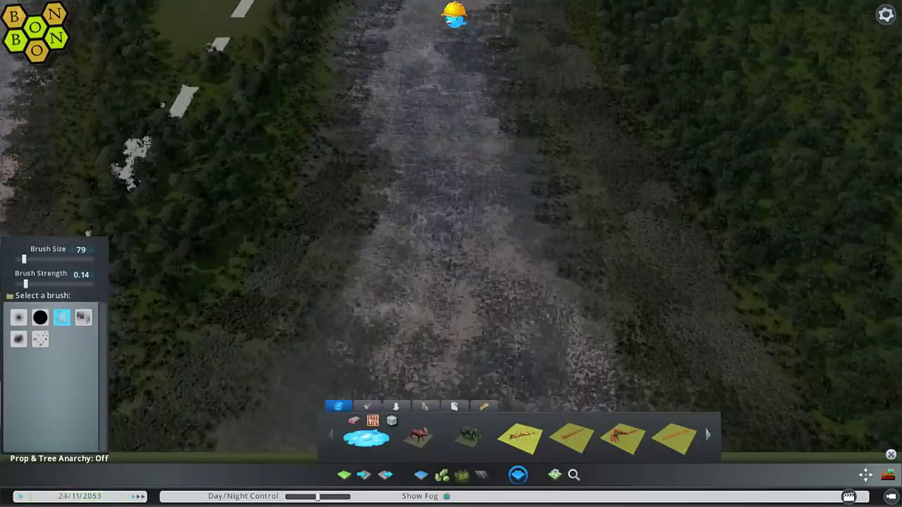
# Step: Blend the upstream ends of the sandy channel into the riverbed using the soft round brush at strength 0.14
pyautogui.moveTo(484, 68); pyautogui.dragTo(432, 266, button='middle')
pyautogui.press('w')
pyautogui.press('d')
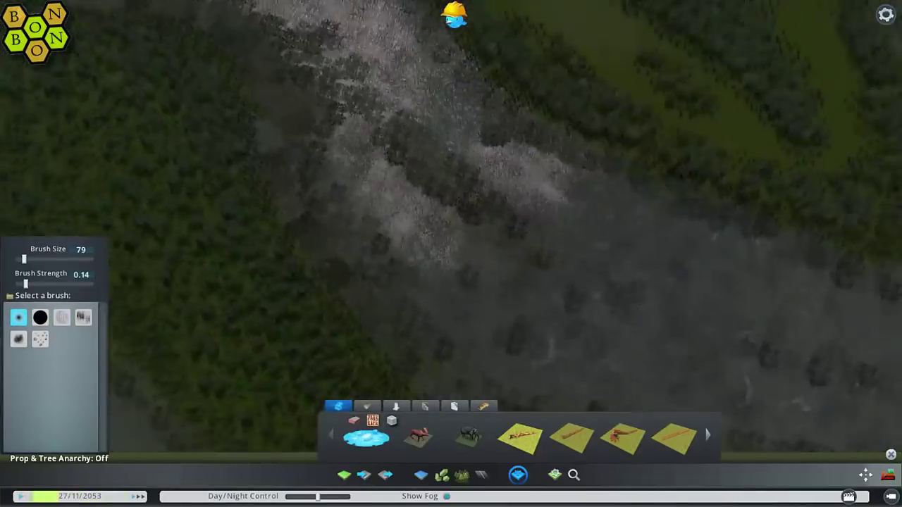
pyautogui.press('w')
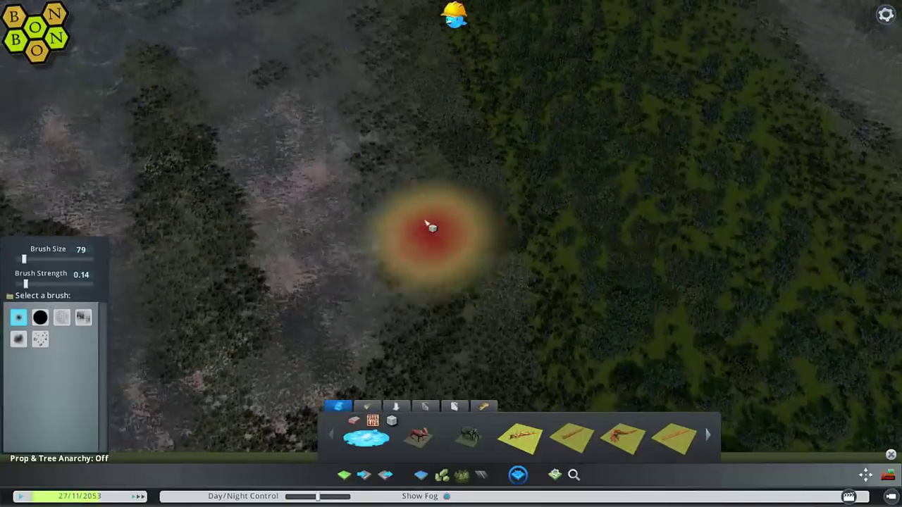
pyautogui.press('w')
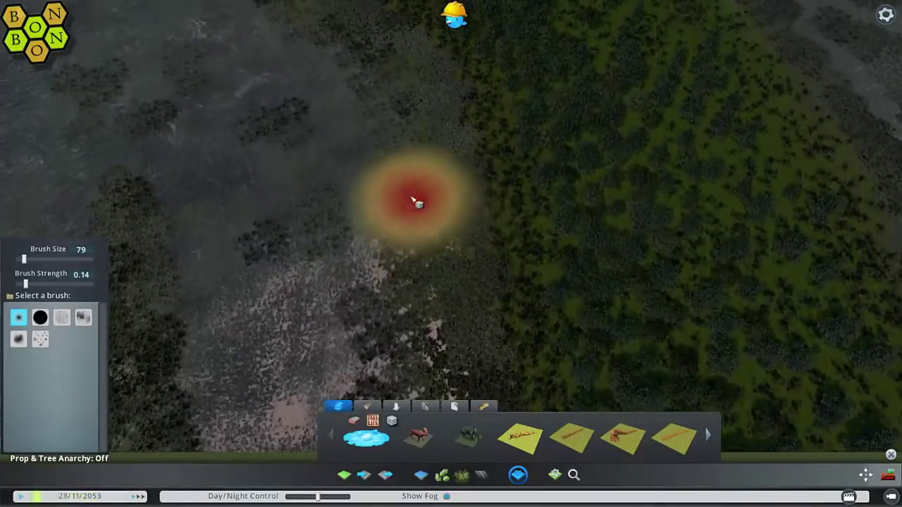
# Step: Close the painting tools and examine the sandy river delta from high above and in close-up
pyautogui.click(891, 455)
pyautogui.scroll(-5, 395, 256)
pyautogui.press('s')
pyautogui.moveTo(451, 282); pyautogui.dragTo(451, 218, button='middle')
pyautogui.scroll(4, 451, 253)
pyautogui.press('w')
pyautogui.scroll(-6, 451, 254)
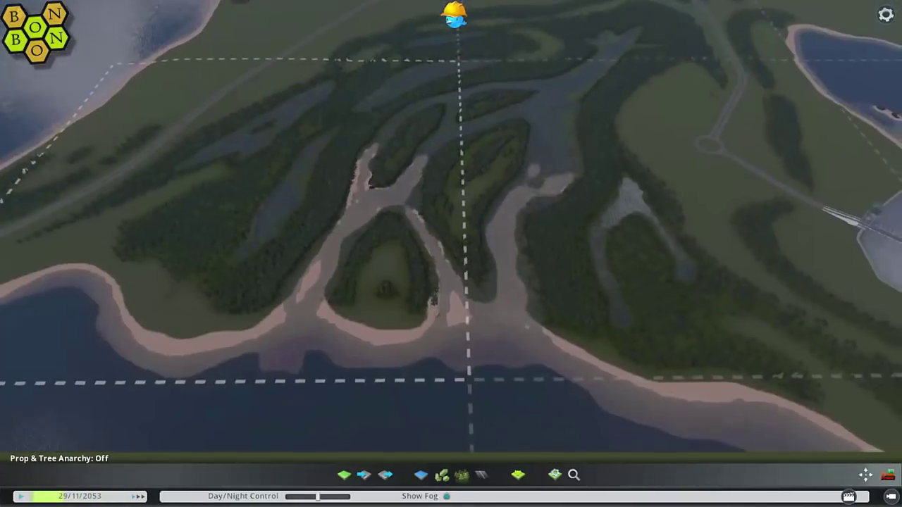
pyautogui.press('a')
pyautogui.scroll(6, 451, 254)
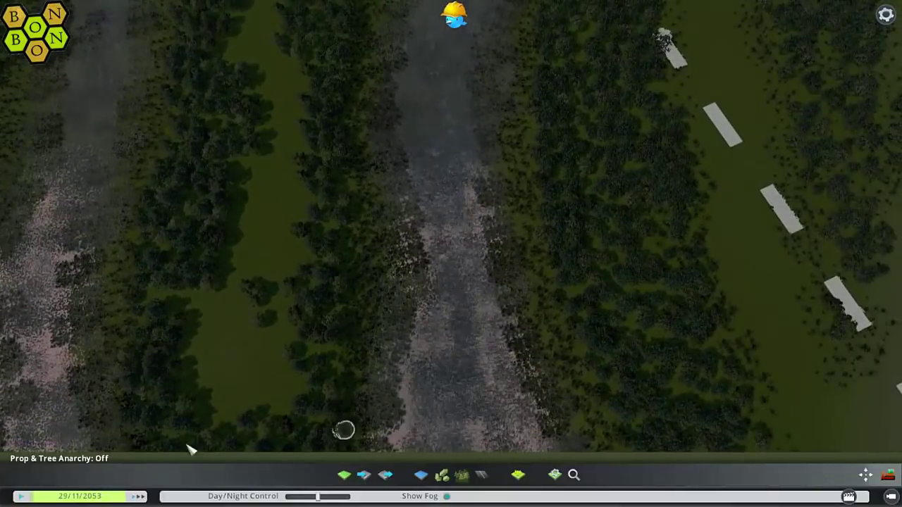
# Step: Reopen the landscape painting tools to touch up the sandy ground around the river fork
pyautogui.click(518, 474)
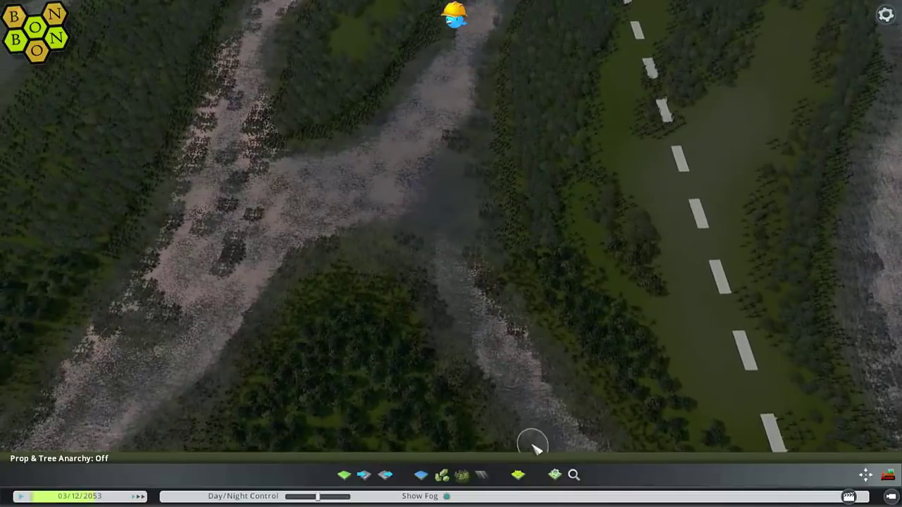
pyautogui.click(518, 474)
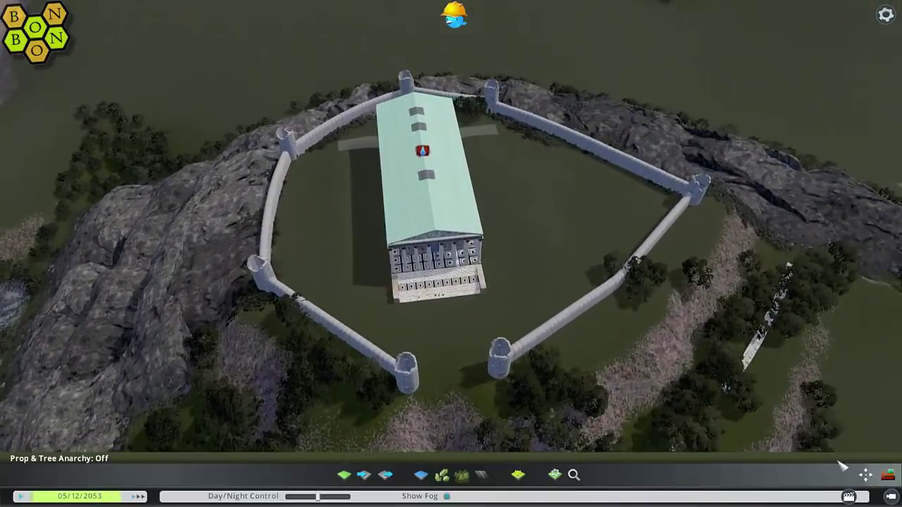
# Step: Clear the long green-roofed building out of the walled castle enclosure using Move It
pyautogui.press('m')
pyautogui.moveTo(435, 214); pyautogui.dragTo(538, 210)
pyautogui.press('d')
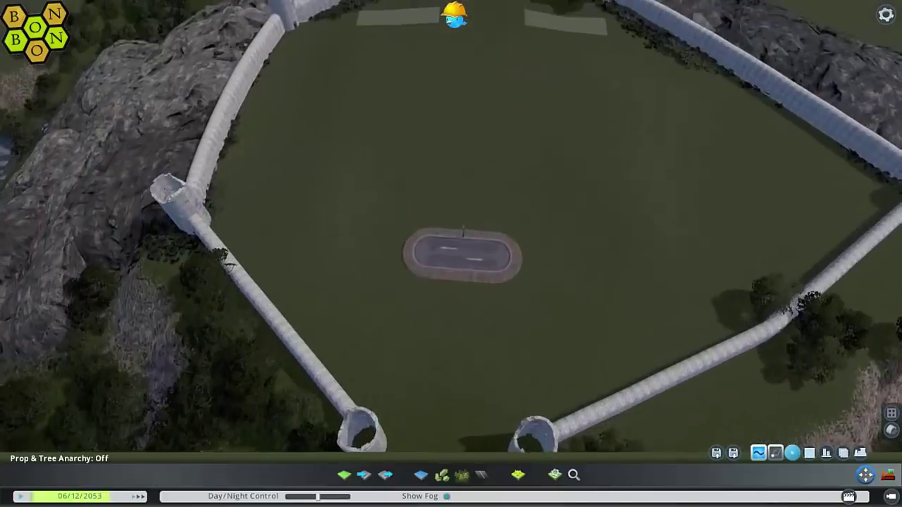
pyautogui.moveTo(452, 248); pyautogui.dragTo(458, 248, button='middle')
pyautogui.press('w')
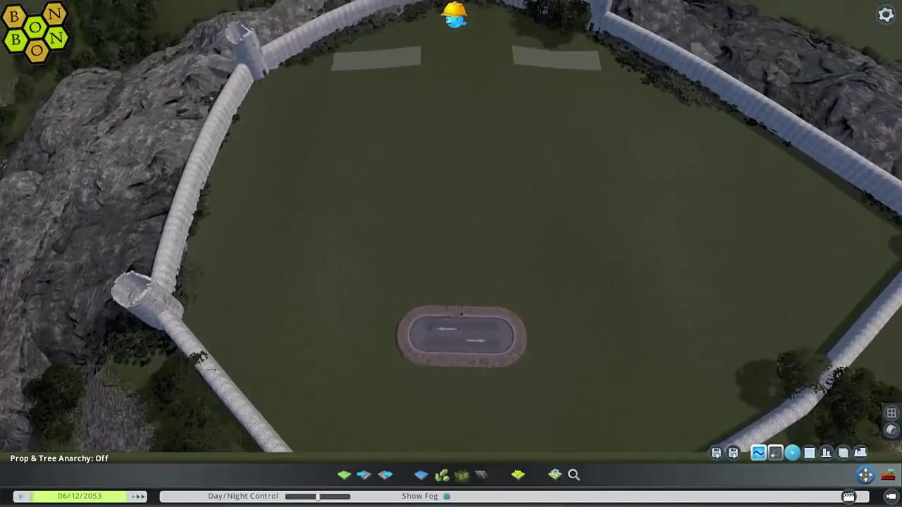
# Step: Search the assets for "ELEC" and clear the search text
pyautogui.click(574, 475)
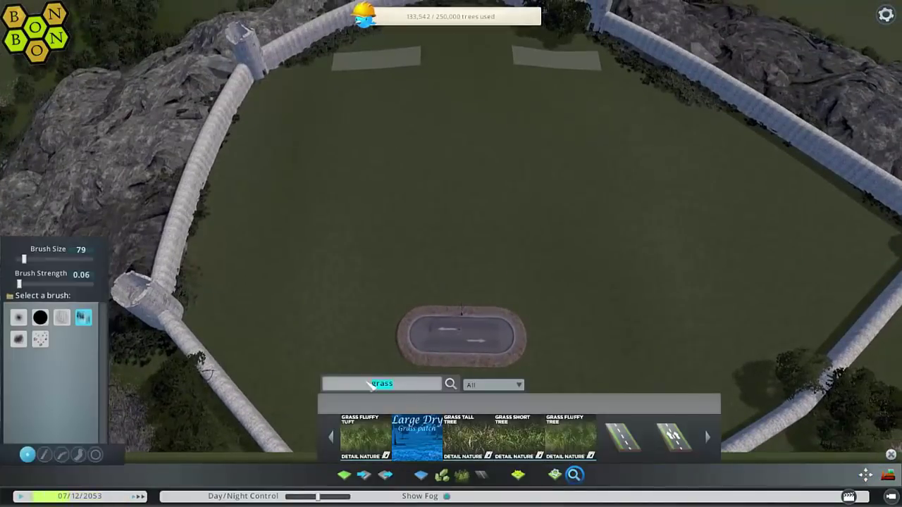
pyautogui.write('ELEC')
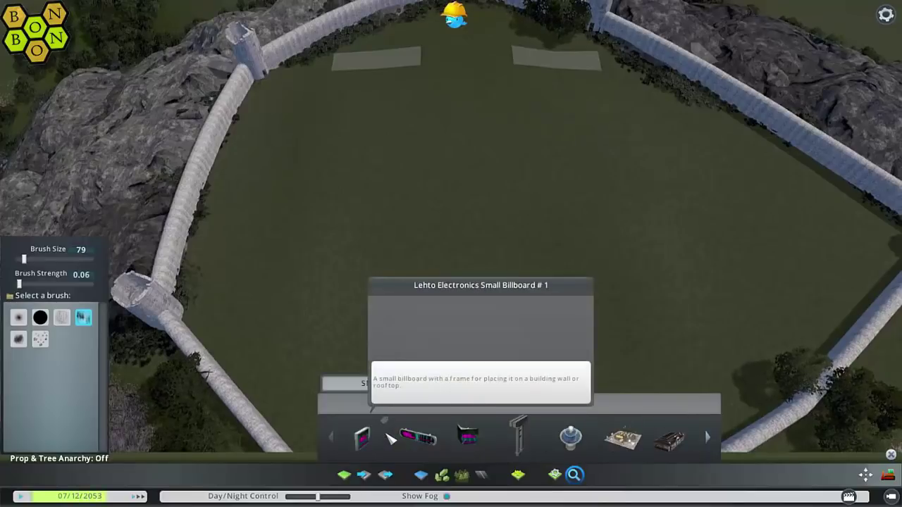
pyautogui.write('R')
pyautogui.press('BackSpace')
pyautogui.press('BackSpace')
pyautogui.press('BackSpace')
pyautogui.press('BackSpace')
pyautogui.press('BackSpace')
pyautogui.press('BackSpace')
pyautogui.press('BackSpace')
pyautogui.press('BackSpace')
pyautogui.press('BackSpace')
pyautogui.press('BackSpace')
pyautogui.press('BackSpace')
pyautogui.press('BackSpace')
pyautogui.press('BackSpace')
pyautogui.press('BackSpace')
pyautogui.press('BackSpace')
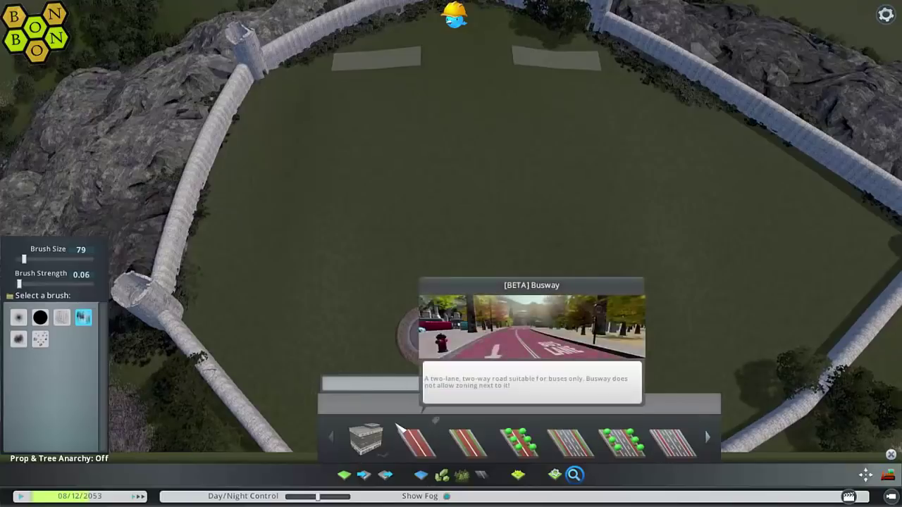
# Step: Search the assets for "LITTL" and place the small white utility building beside the short road inside the castle walls
pyautogui.write('LITTL')
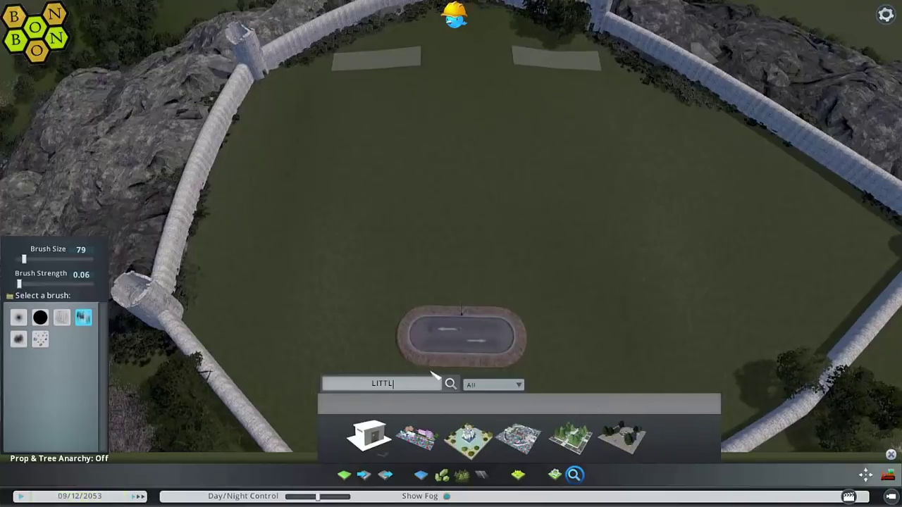
pyautogui.click(366, 435)
pyautogui.click(460, 296)
pyautogui.press('Escape')
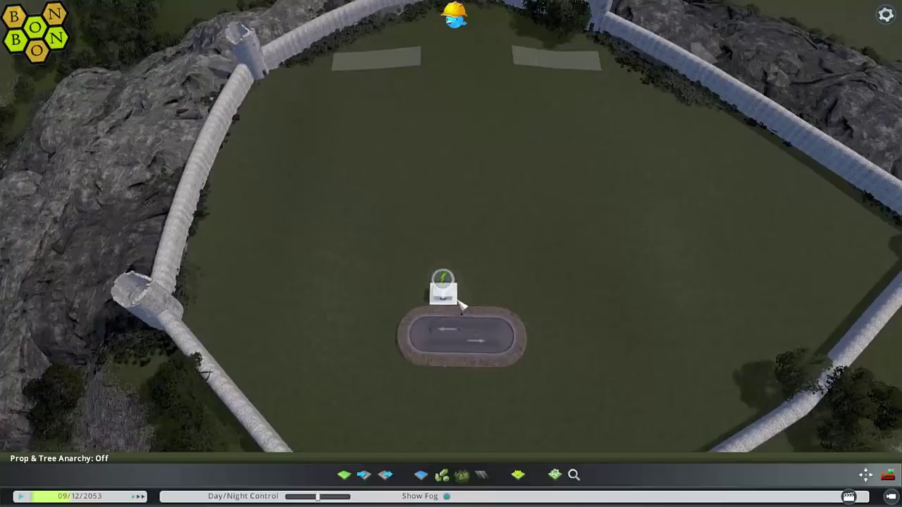
# Step: Use Move It to shift the small white building to the open grass near the eastern castle wall, and pause the simulation
pyautogui.moveTo(456, 302); pyautogui.dragTo(731, 232)
pyautogui.press('Escape')
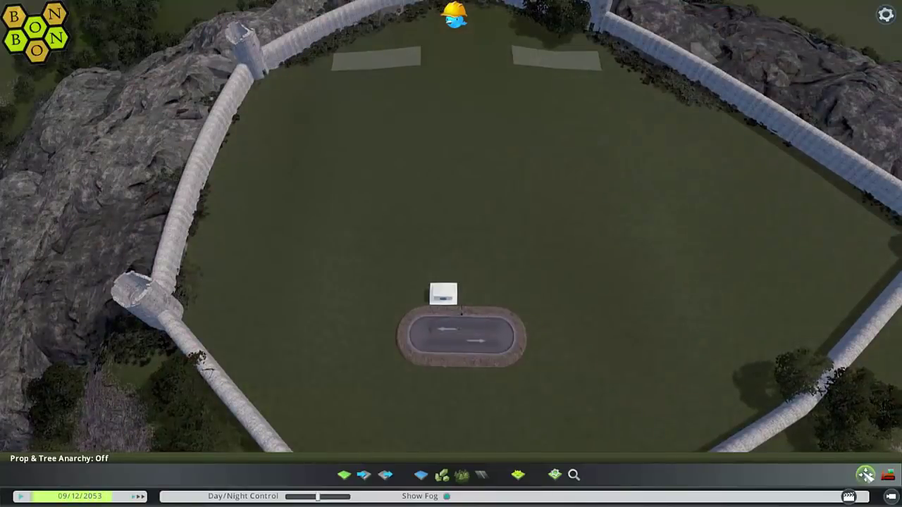
pyautogui.press('m')
pyautogui.moveTo(443, 294); pyautogui.dragTo(746, 247)
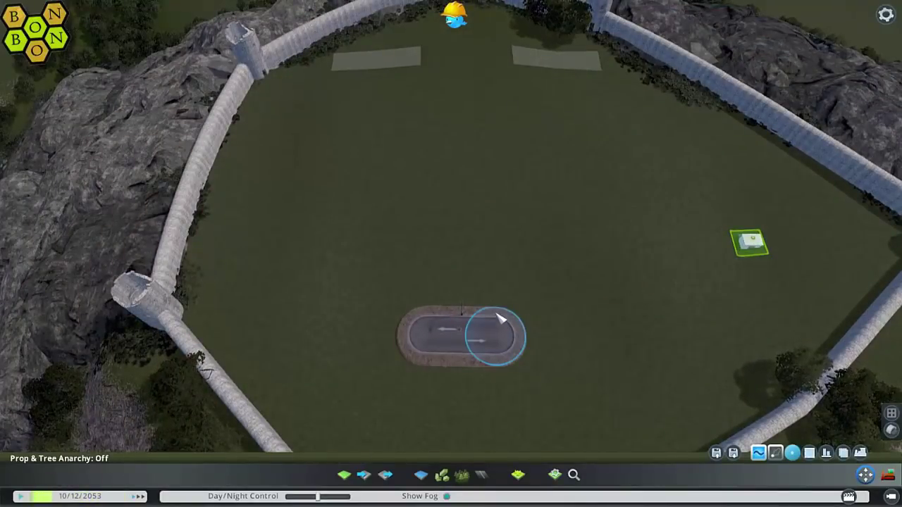
pyautogui.press('space')
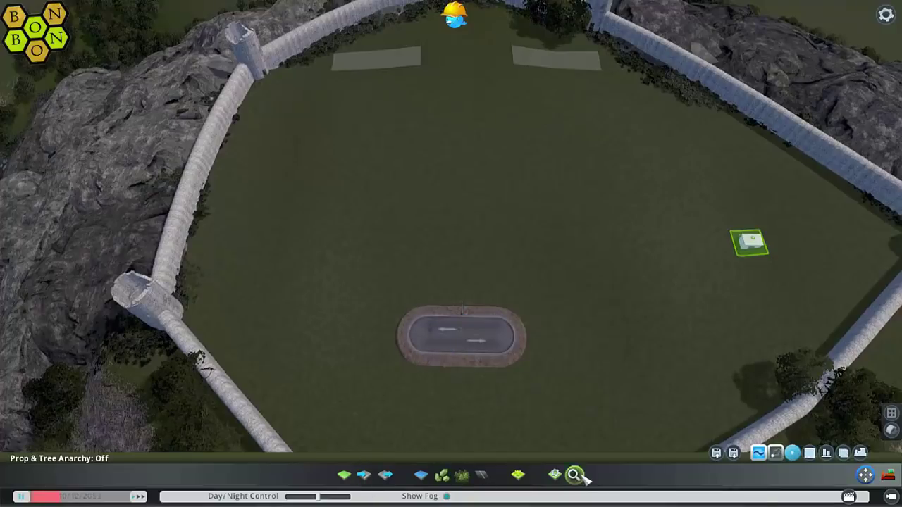
# Step: Search the assets for "SMALL CLA" and place the round water treatment basin beside the short road
pyautogui.click(576, 475)
pyautogui.write('SMALL')
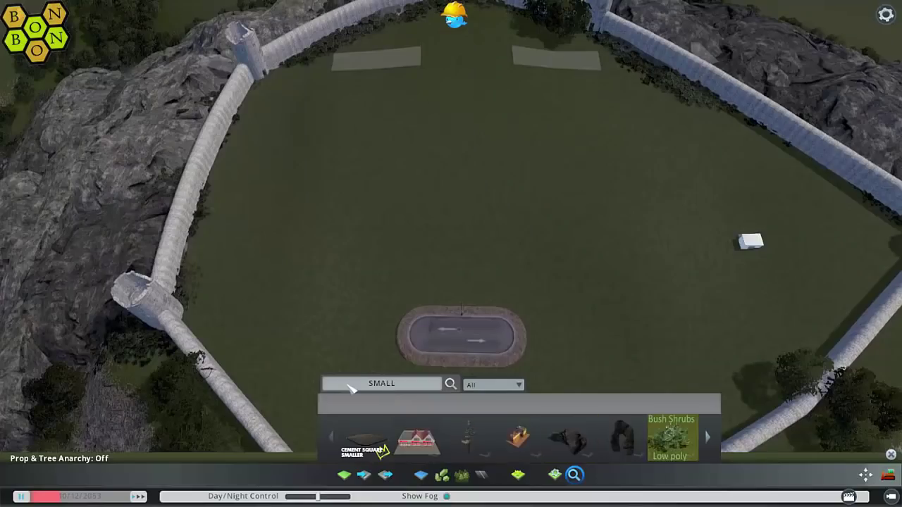
pyautogui.write(' CLA')
pyautogui.click(365, 439)
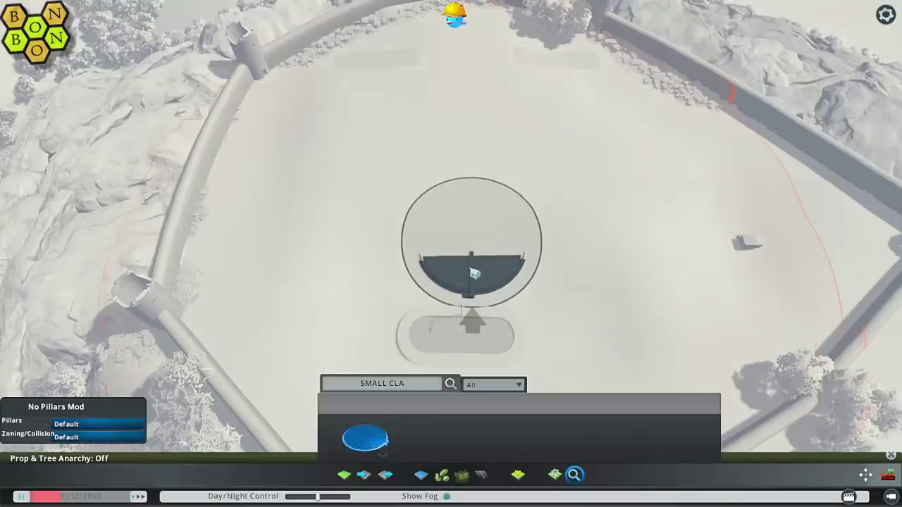
pyautogui.click(463, 270)
pyautogui.press('Escape')
# Step: Try to reposition the round basin with Move It, and bulldoze it
pyautogui.moveTo(480, 264); pyautogui.dragTo(704, 170)
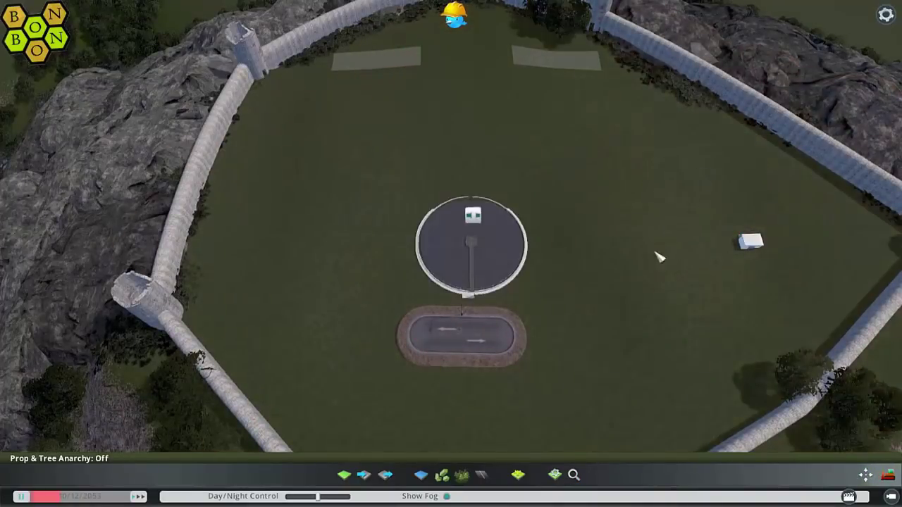
pyautogui.click(866, 475)
pyautogui.moveTo(471, 246); pyautogui.dragTo(446, 246)
pyautogui.press('b')
pyautogui.click(452, 262)
pyautogui.click(399, 297)
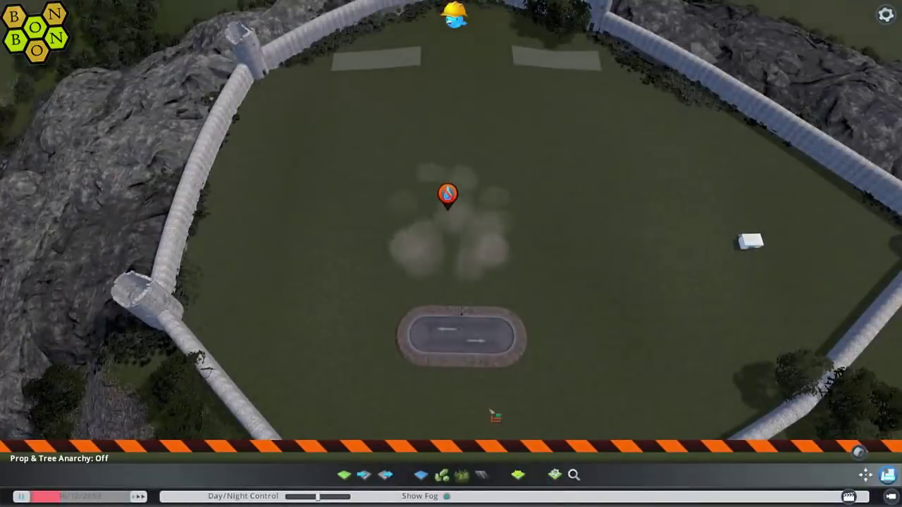
# Step: Search the assets for "SMALL SEW", place the sewage building beside the short road, and shift it to the northeastern grass with Move It
pyautogui.click(574, 475)
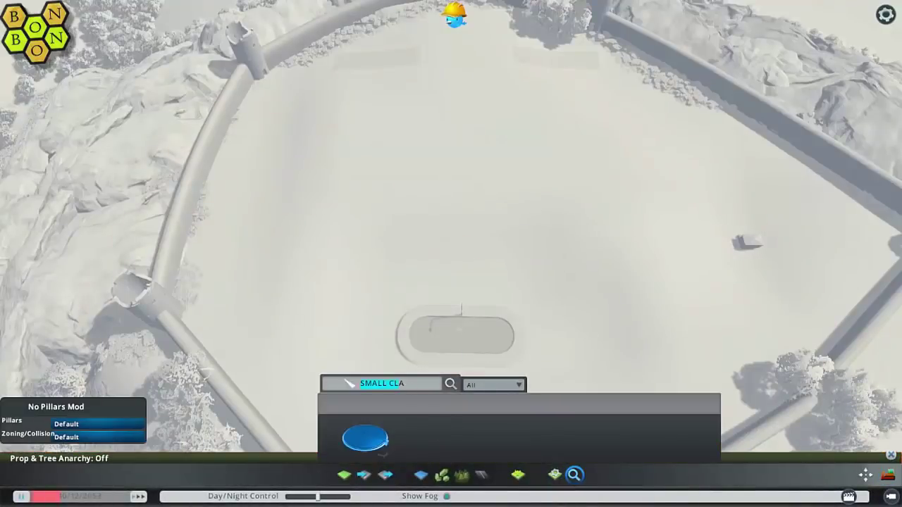
pyautogui.write('SMALL')
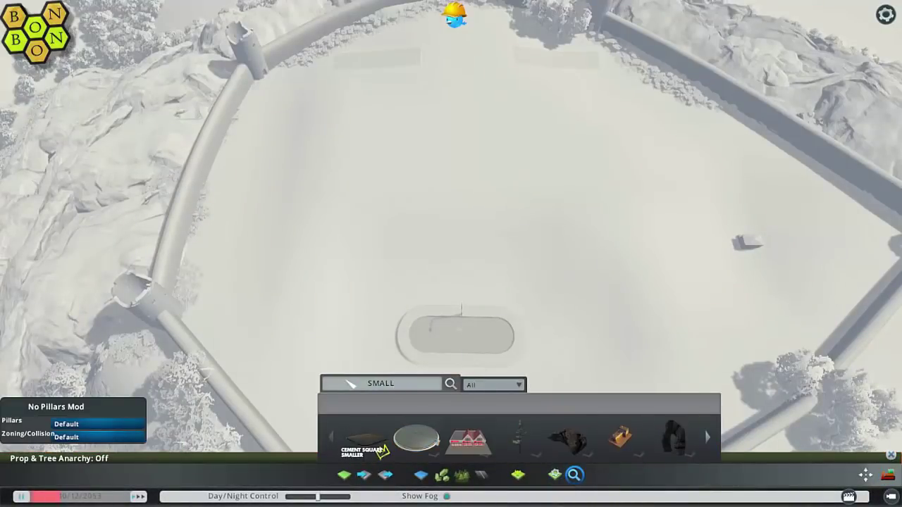
pyautogui.write(' SEW')
pyautogui.click(365, 437)
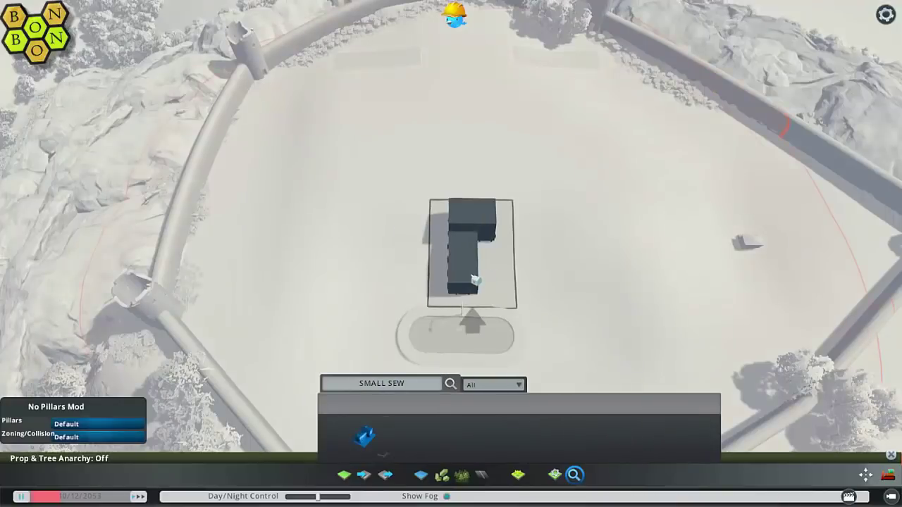
pyautogui.click(471, 272)
pyautogui.press('Escape')
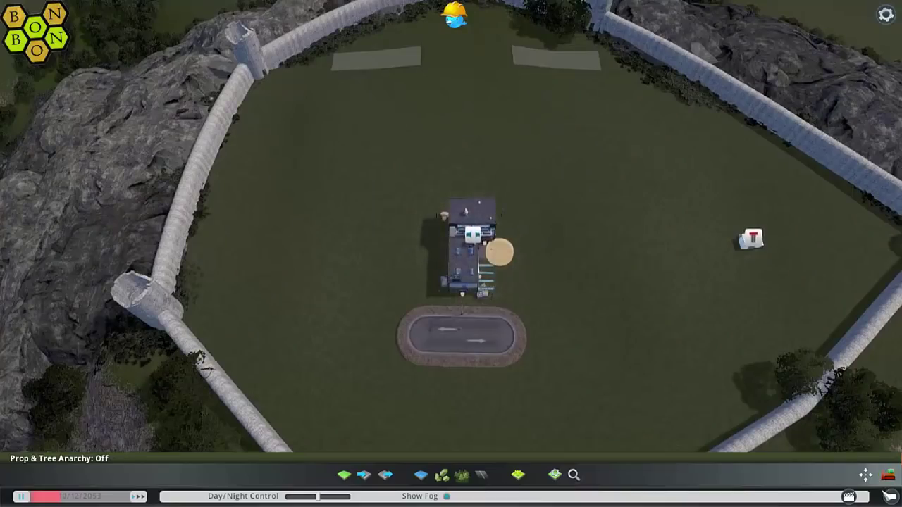
pyautogui.click(867, 475)
pyautogui.moveTo(476, 246); pyautogui.dragTo(699, 169)
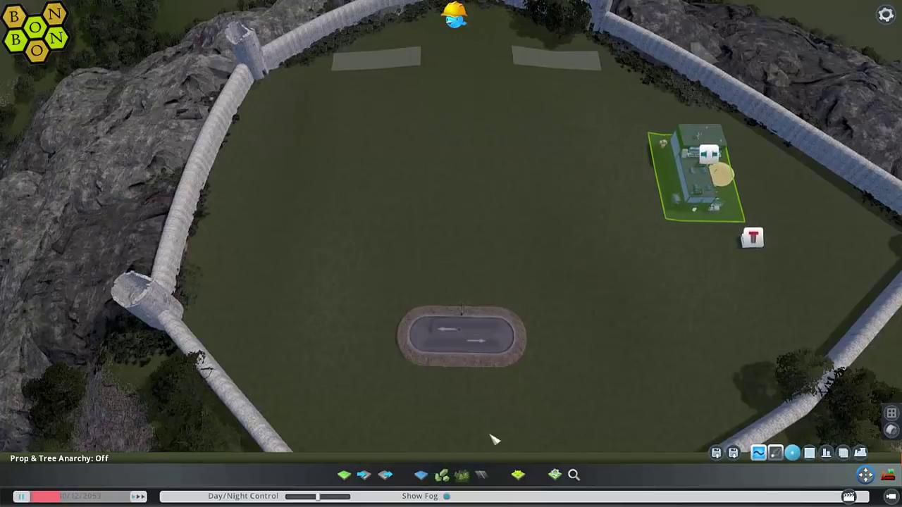
# Step: Search the assets for "PIP" and try to run a water pipe from the round underground node near the short road to the sewage building
pyautogui.click(574, 475)
pyautogui.write('PIP')
pyautogui.click(674, 437)
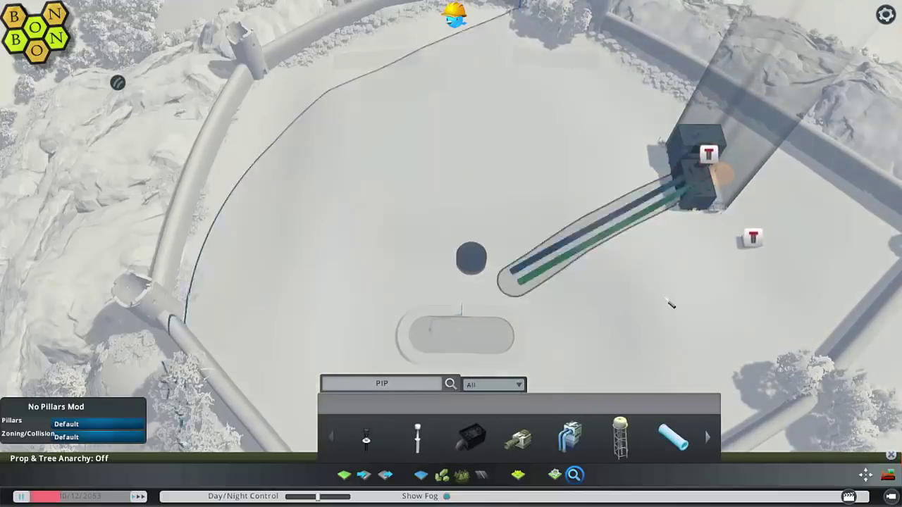
pyautogui.rightClick(667, 301)
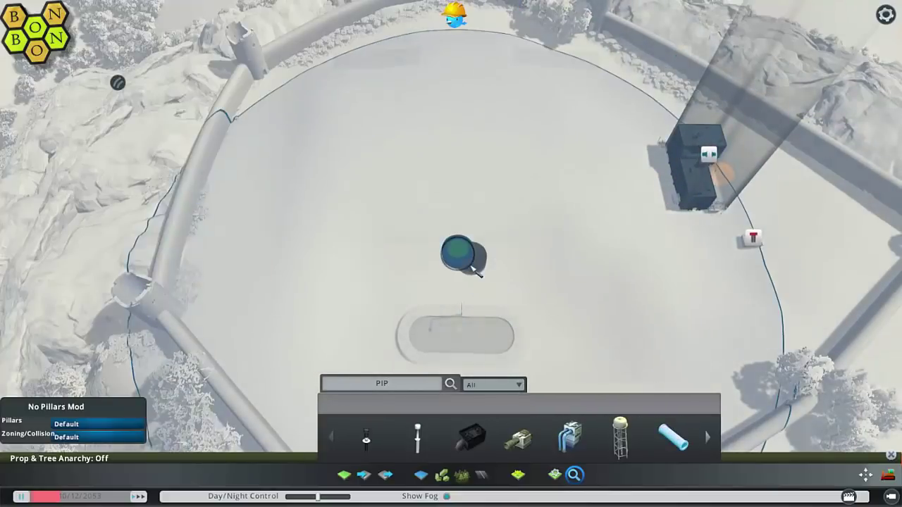
pyautogui.click(473, 267)
pyautogui.rightClick(677, 183)
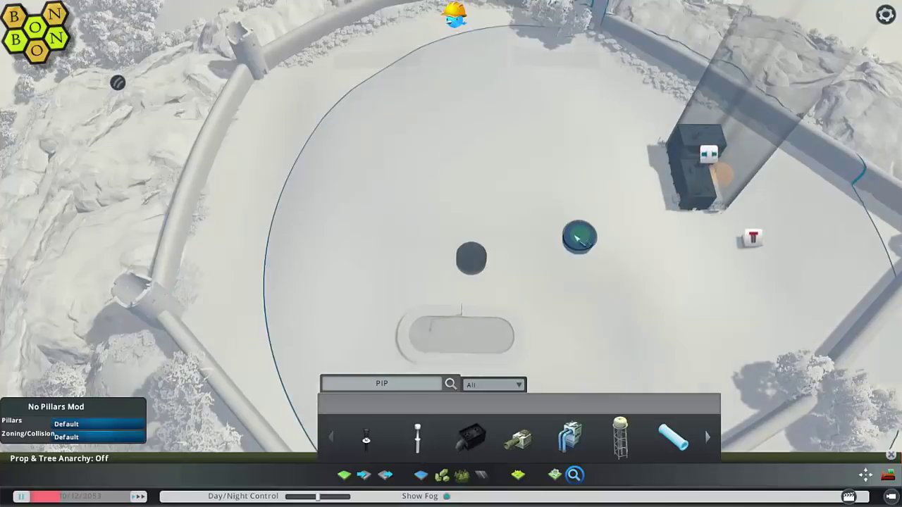
pyautogui.scroll(-5, 459, 275)
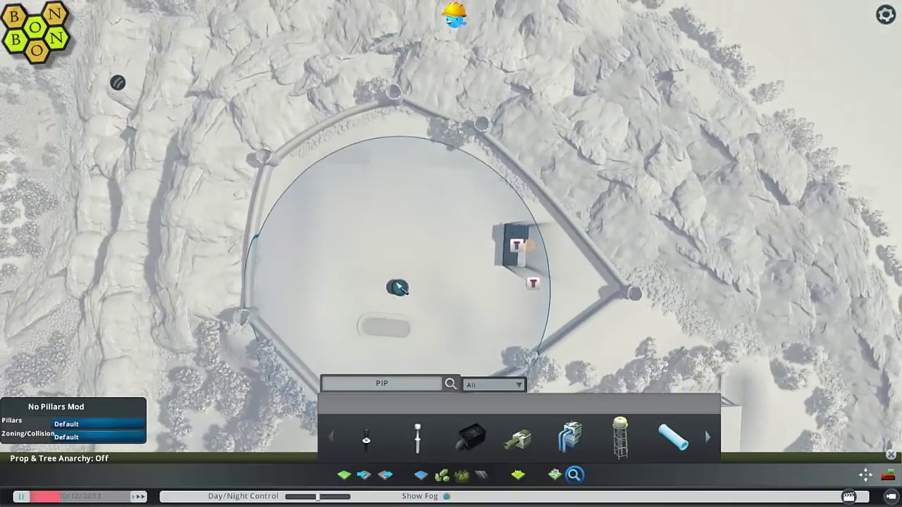
pyautogui.click(397, 284)
pyautogui.rightClick(527, 294)
# Step: Bulldoze the small white building near the sewage building and remove the leftover round pipe node near the short road
pyautogui.press('b')
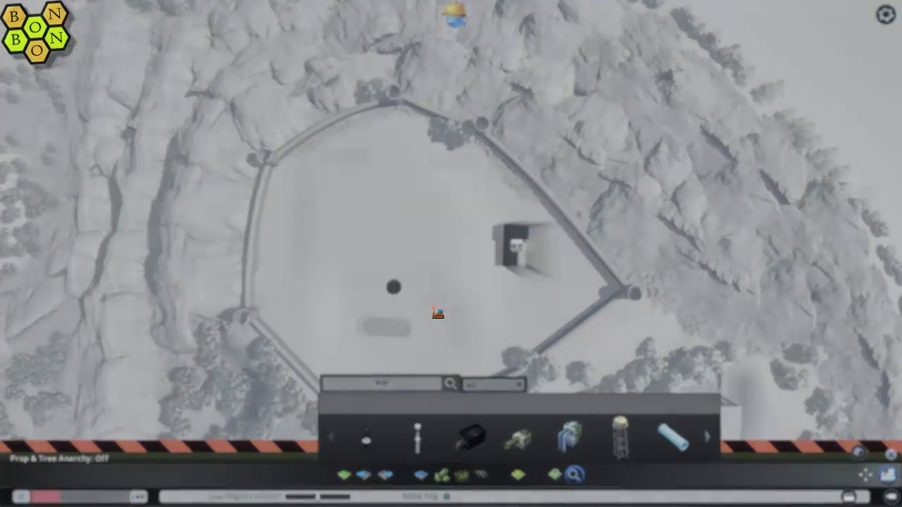
pyautogui.scroll(5, 548, 296)
pyautogui.click(866, 475)
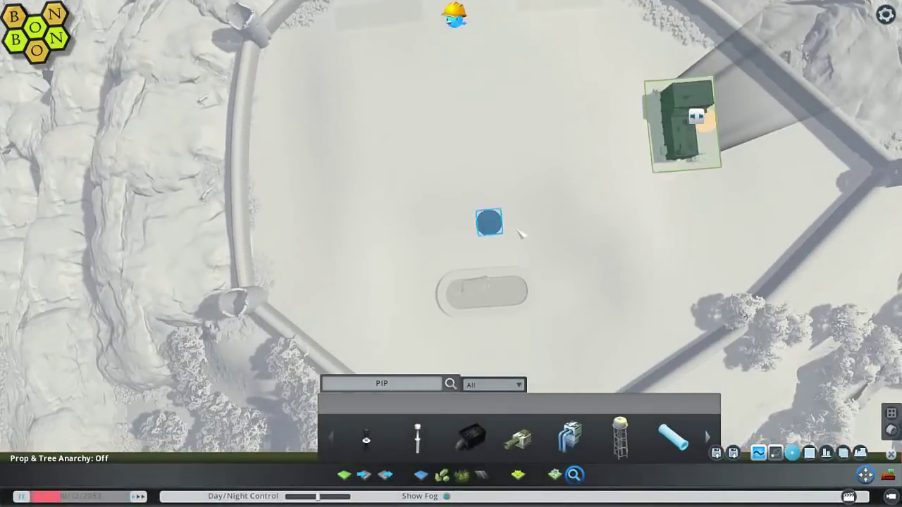
pyautogui.click(857, 456)
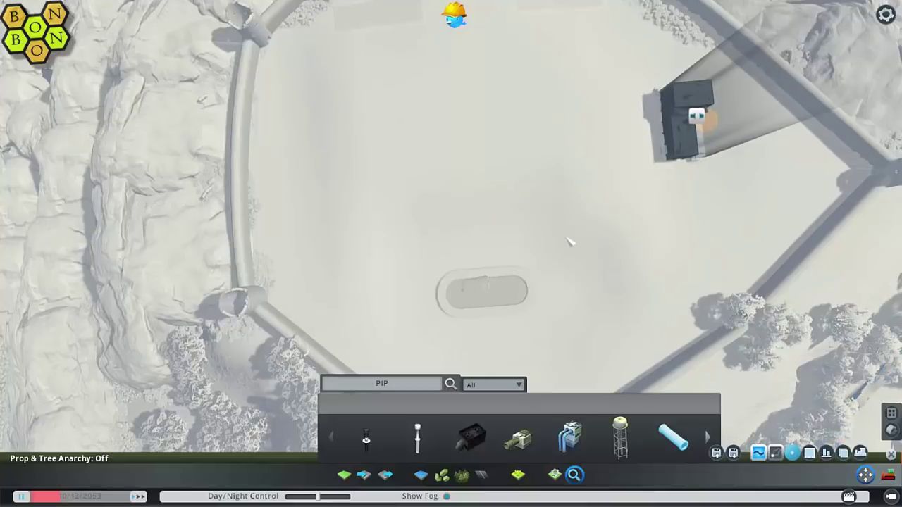
# Step: Place a Water Tower above the short road and shift it to the northern side of the sewage building with Move It
pyautogui.press('d')
pyautogui.moveTo(570, 239); pyautogui.dragTo(453, 250, button='middle')
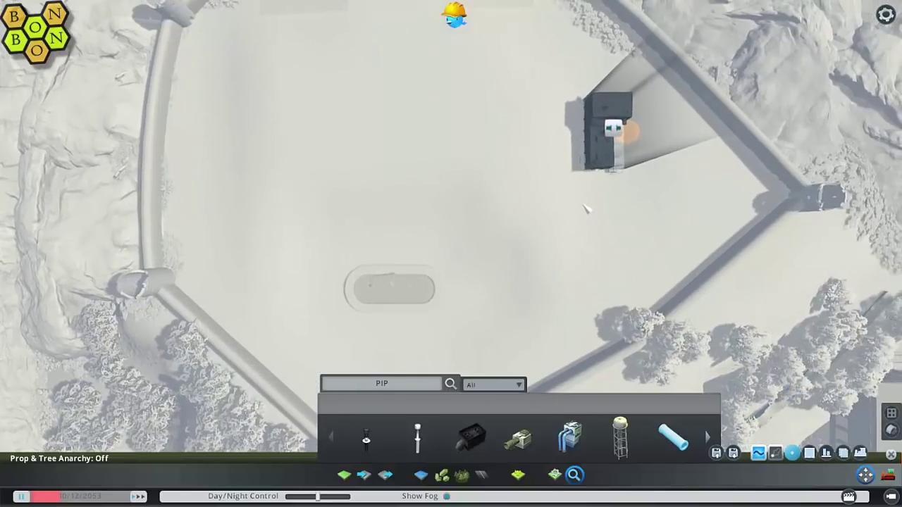
pyautogui.scroll(2, 588, 203)
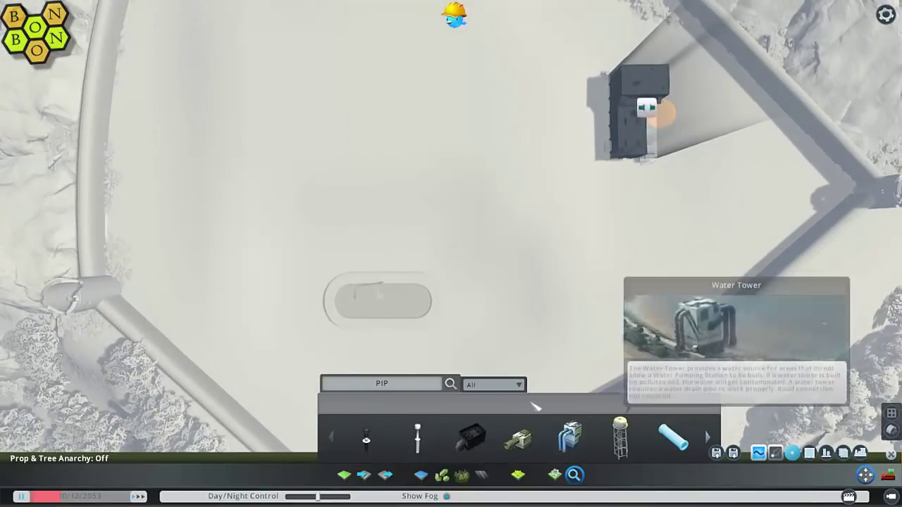
pyautogui.click(629, 442)
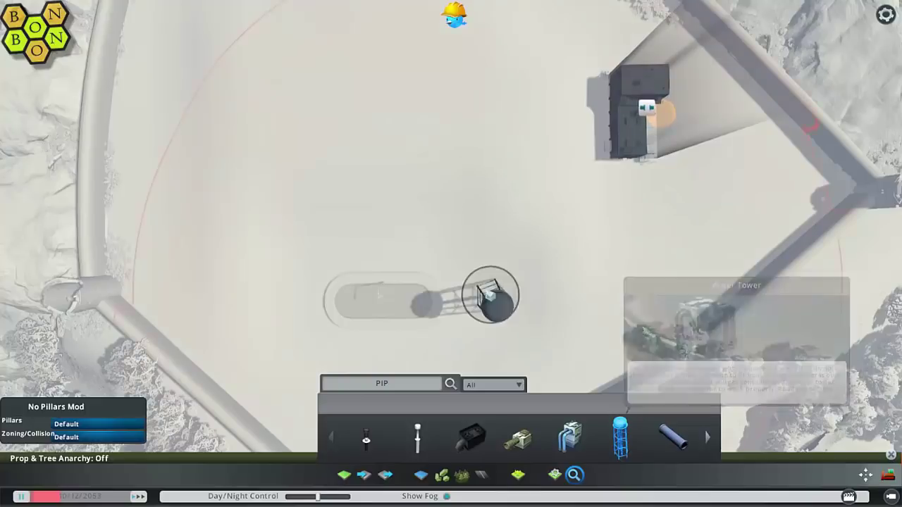
pyautogui.click(381, 233)
pyautogui.press('Escape')
pyautogui.moveTo(383, 239); pyautogui.dragTo(625, 41)
# Step: Connect the water tower to the neighbouring sewage building with a water pipe
pyautogui.click(573, 476)
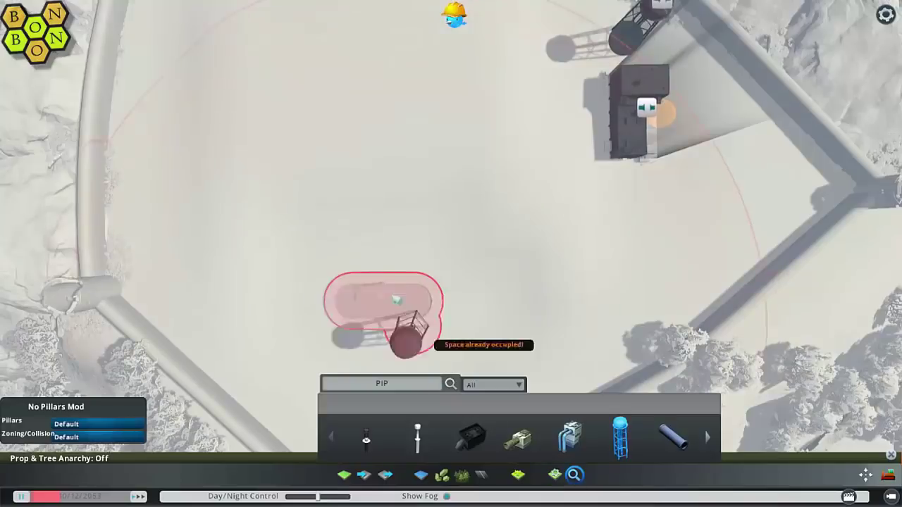
pyautogui.click(621, 439)
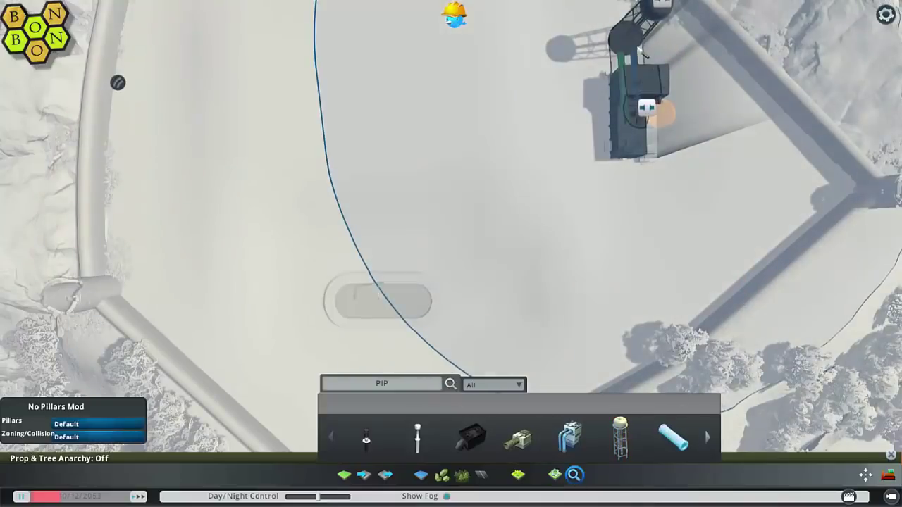
pyautogui.press('Escape')
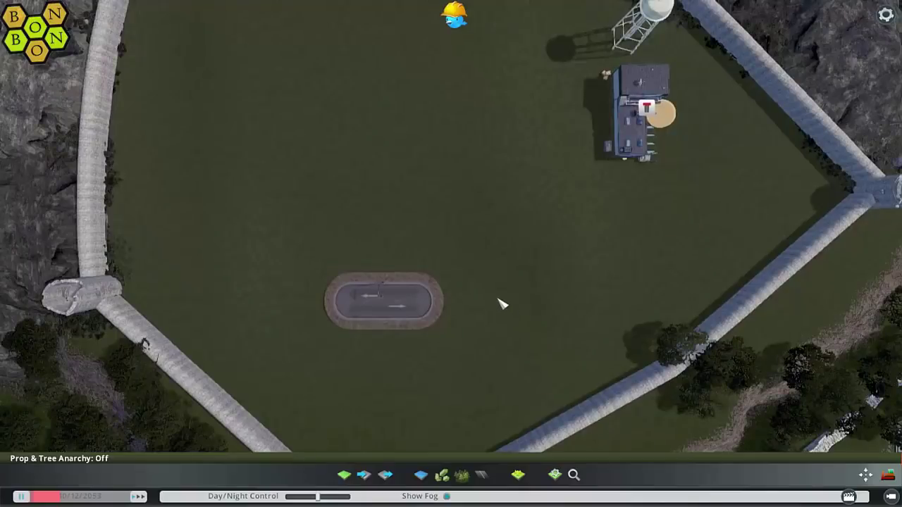
# Step: Search the assets for "litt", place the small white building beside the short road, and move it just southeast of the sewage building
pyautogui.click(573, 475)
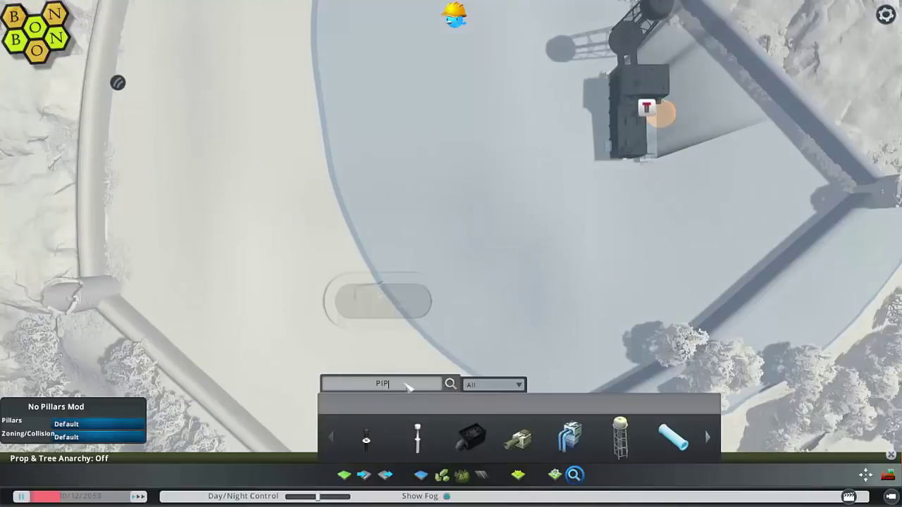
pyautogui.write('litt')
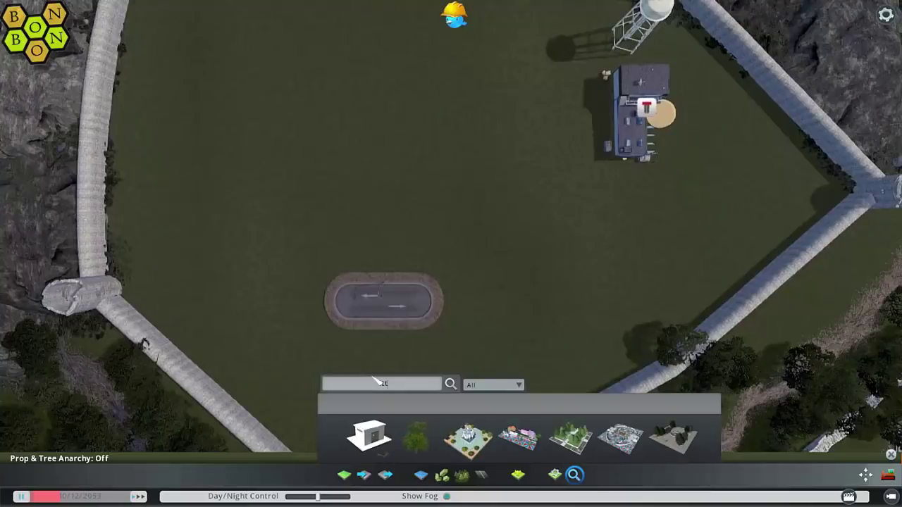
pyautogui.click(369, 436)
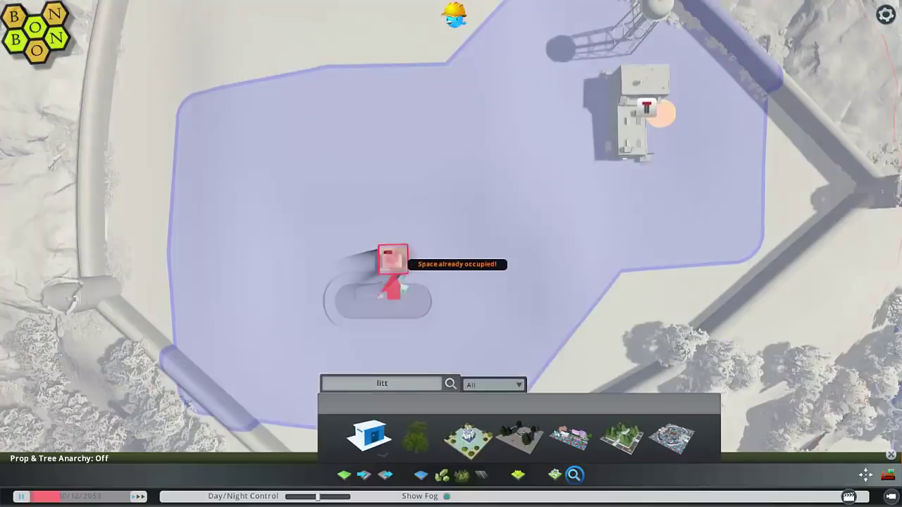
pyautogui.click(393, 259)
pyautogui.press('Escape')
pyautogui.moveTo(397, 265); pyautogui.dragTo(682, 174)
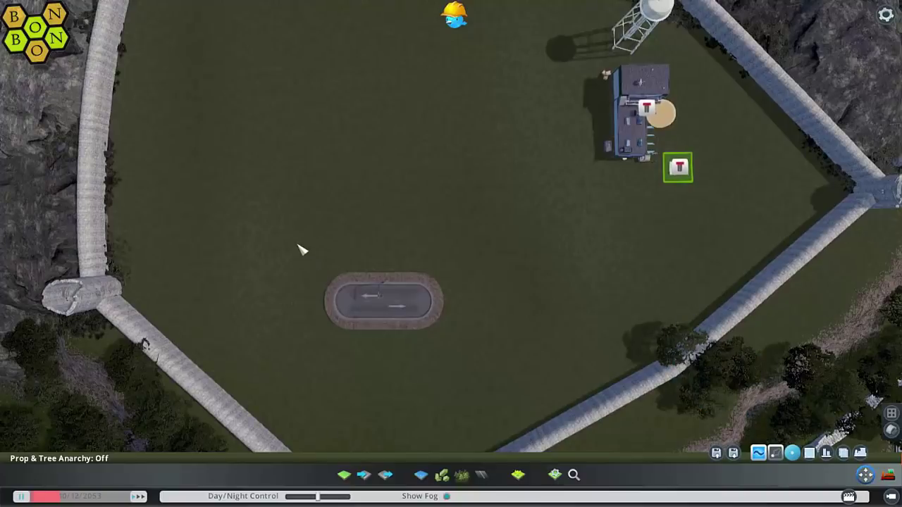
# Step: Search the assets for "box", place the blue box beside the short road, and move it just south of the sewage building
pyautogui.click(574, 475)
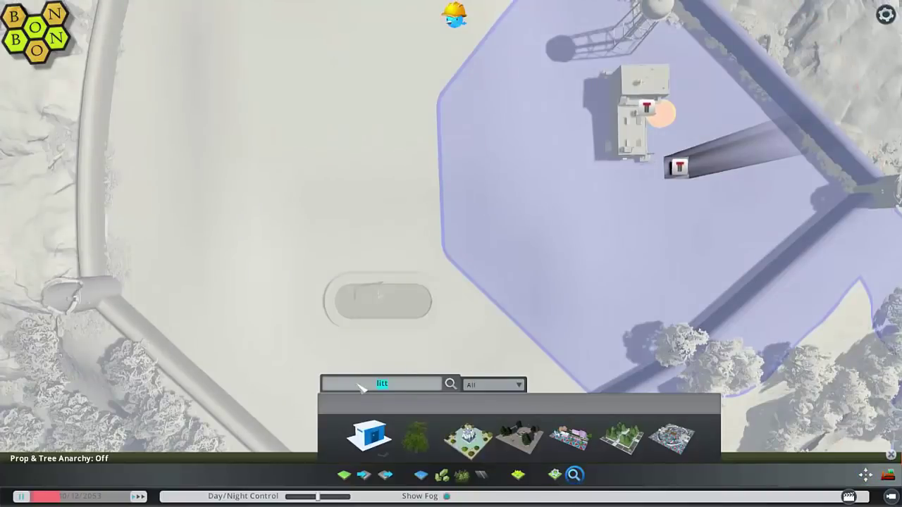
pyautogui.write('mail')
pyautogui.click(366, 435)
pyautogui.click(393, 259)
pyautogui.press('Escape')
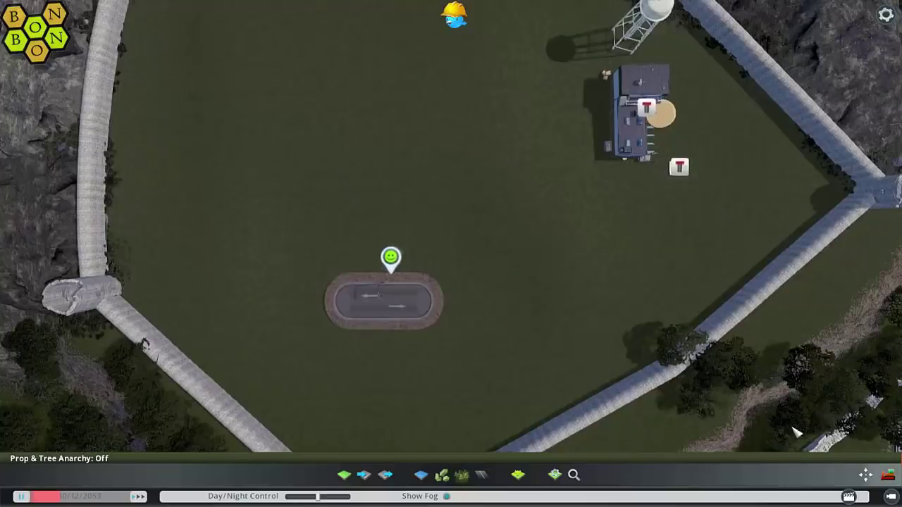
pyautogui.click(865, 475)
pyautogui.moveTo(398, 262); pyautogui.dragTo(656, 193)
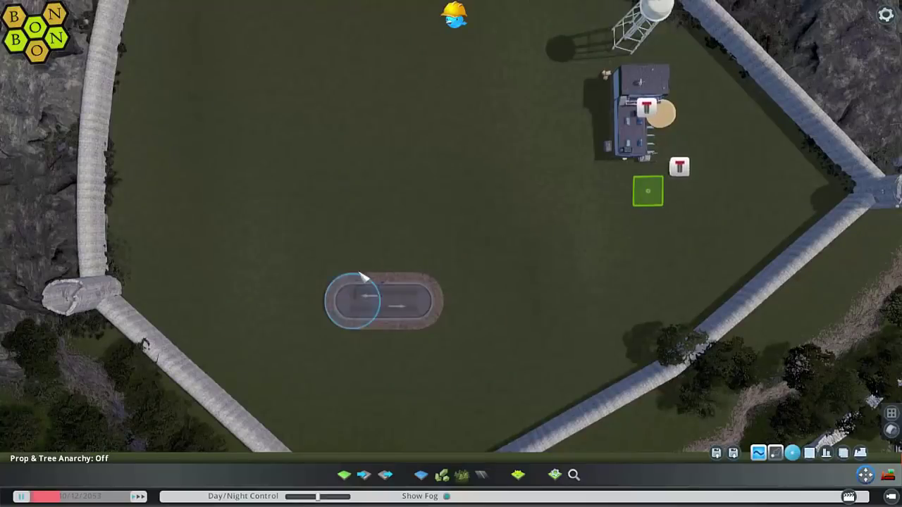
# Step: Search the assets for "recy", place the small recycling enclosure, and reposition it south of the blue box with Move It
pyautogui.click(574, 474)
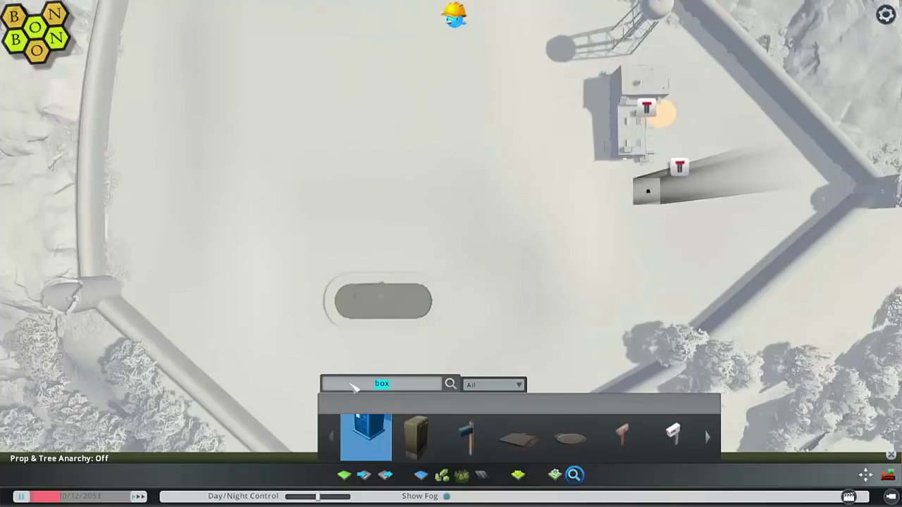
pyautogui.write('recy')
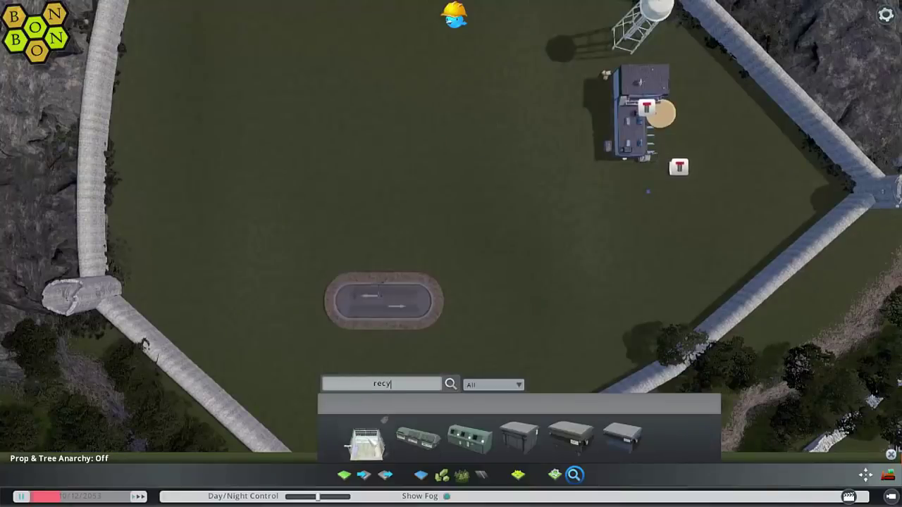
pyautogui.click(367, 440)
pyautogui.click(859, 475)
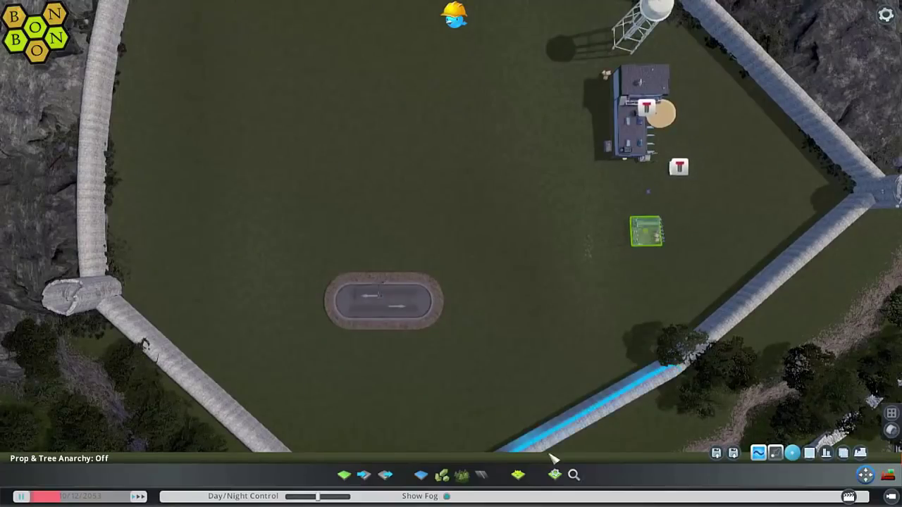
# Step: Search the assets for "overp", place the first asset found beside the short road, and move it just west of the blue box
pyautogui.click(572, 473)
pyautogui.write('overp')
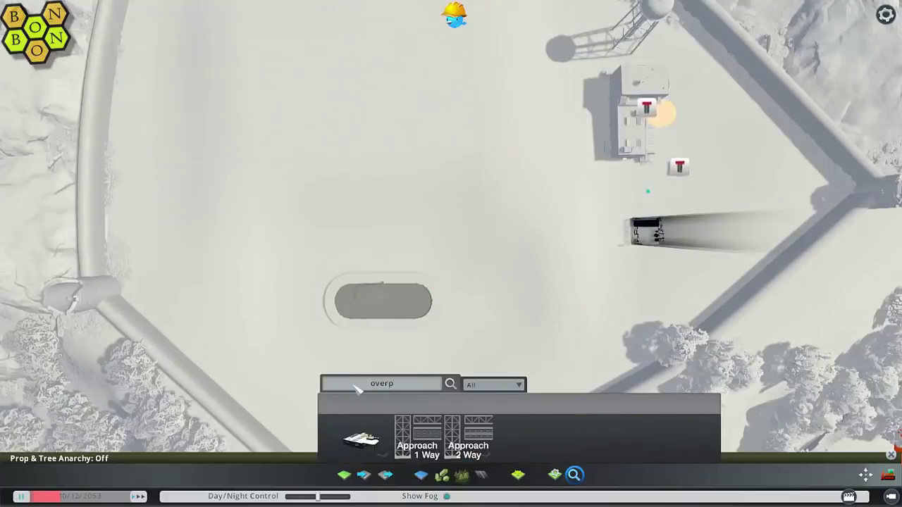
pyautogui.click(359, 443)
pyautogui.click(358, 441)
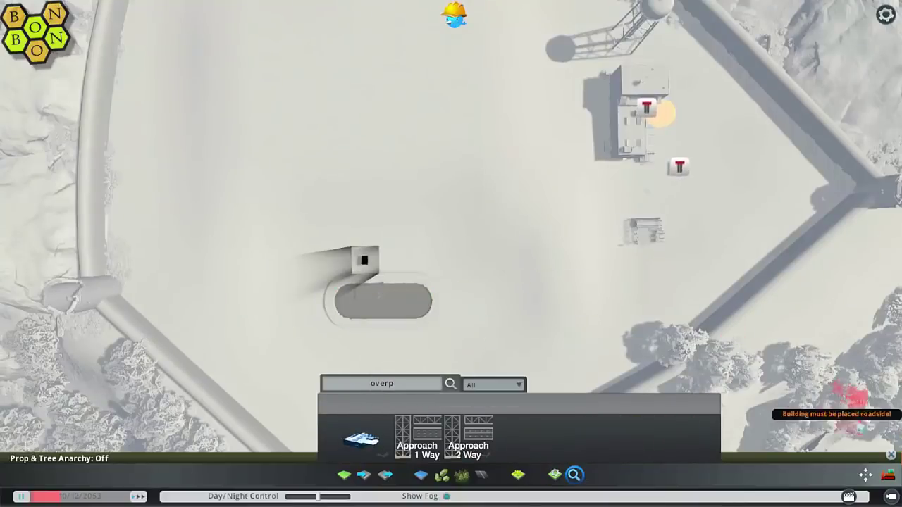
pyautogui.click(365, 261)
pyautogui.press('m')
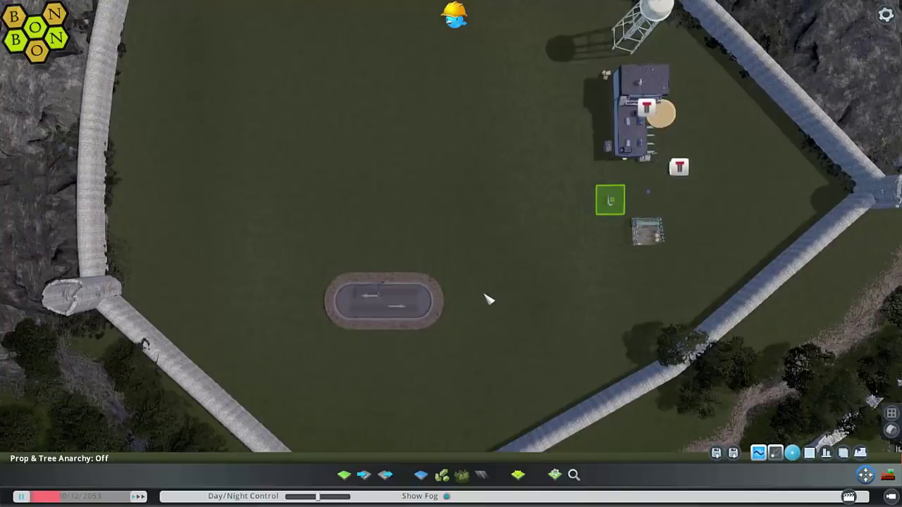
# Step: Search the assets for "tomb" and place the small building found beside the short road
pyautogui.click(575, 475)
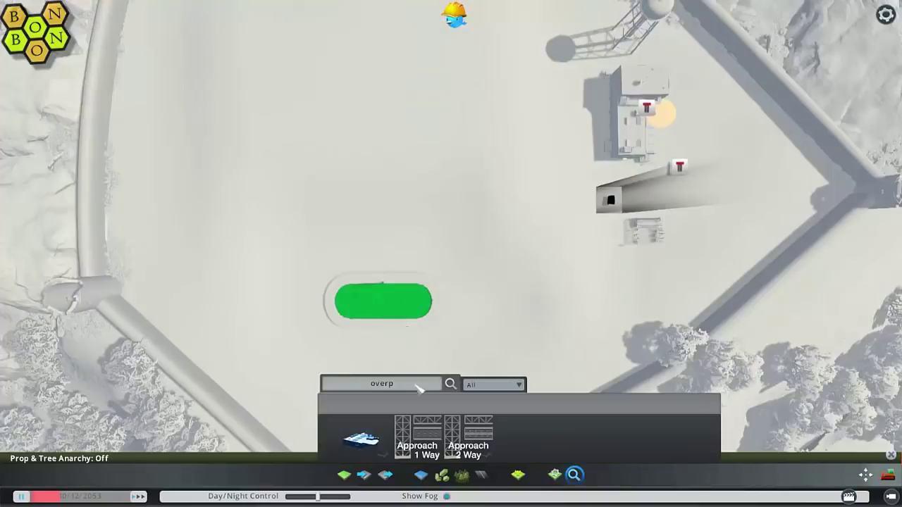
pyautogui.write('tomb')
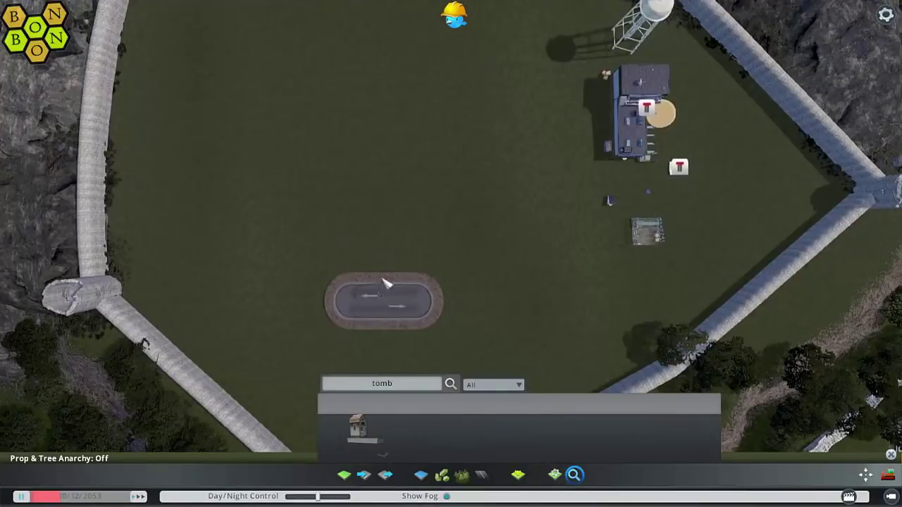
pyautogui.click(358, 427)
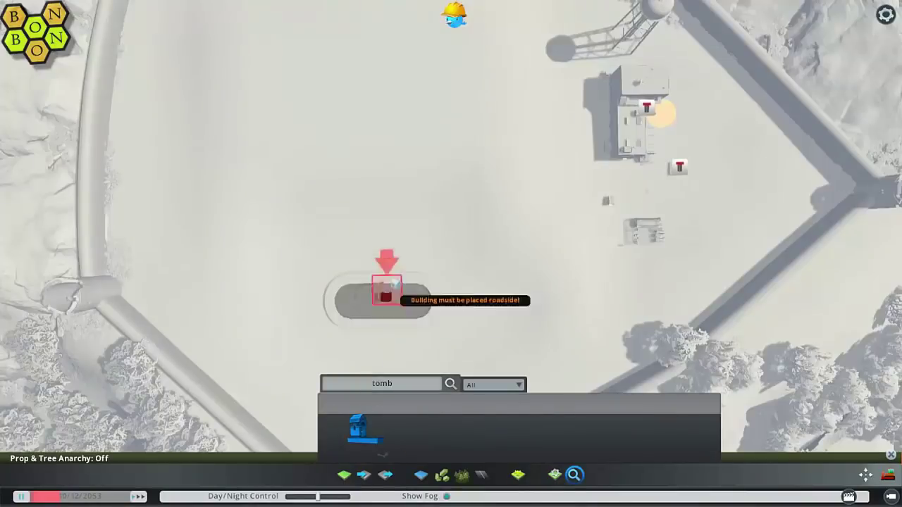
pyautogui.click(892, 456)
# Step: Move the sewage building, small white building and water tower close together just north of the short road with Move It
pyautogui.click(866, 474)
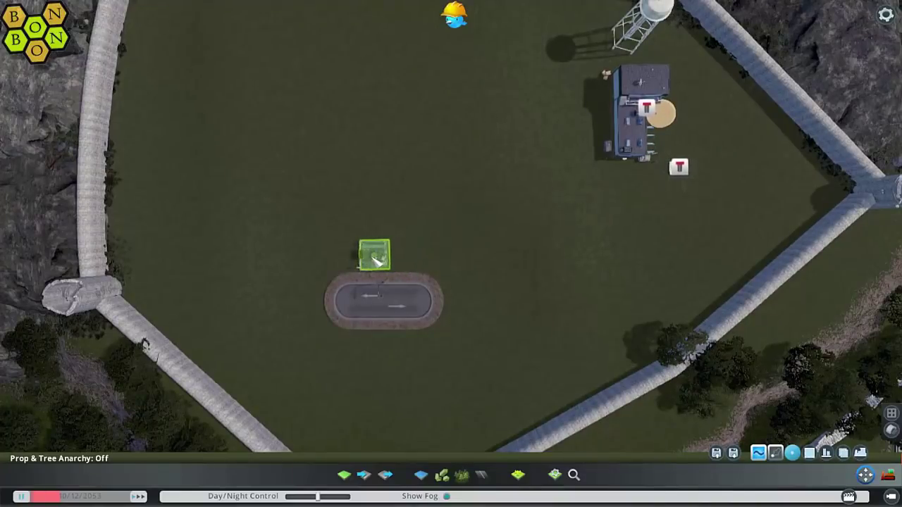
pyautogui.moveTo(632, 150); pyautogui.dragTo(399, 248)
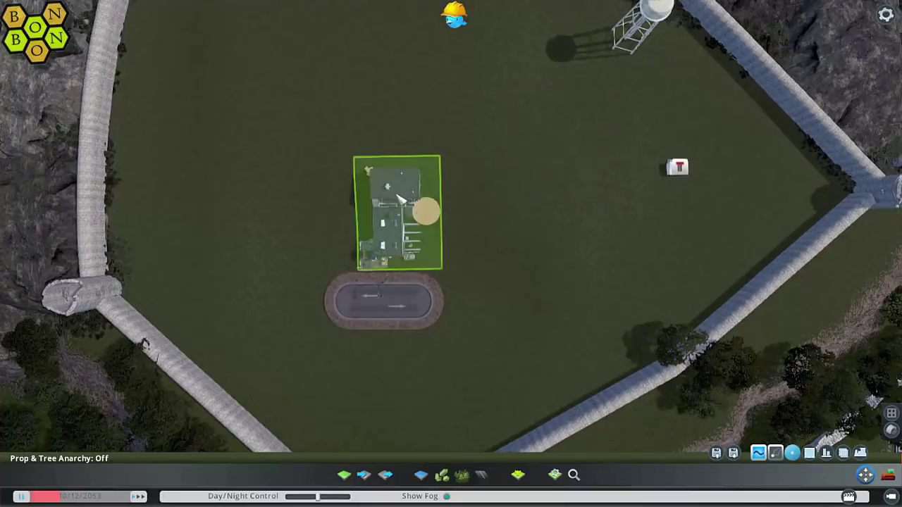
pyautogui.press('Left')
pyautogui.press('Down')
pyautogui.press('Left')
pyautogui.press('Down')
pyautogui.moveTo(678, 168); pyautogui.dragTo(393, 255)
pyautogui.moveTo(671, 79); pyautogui.dragTo(366, 245)
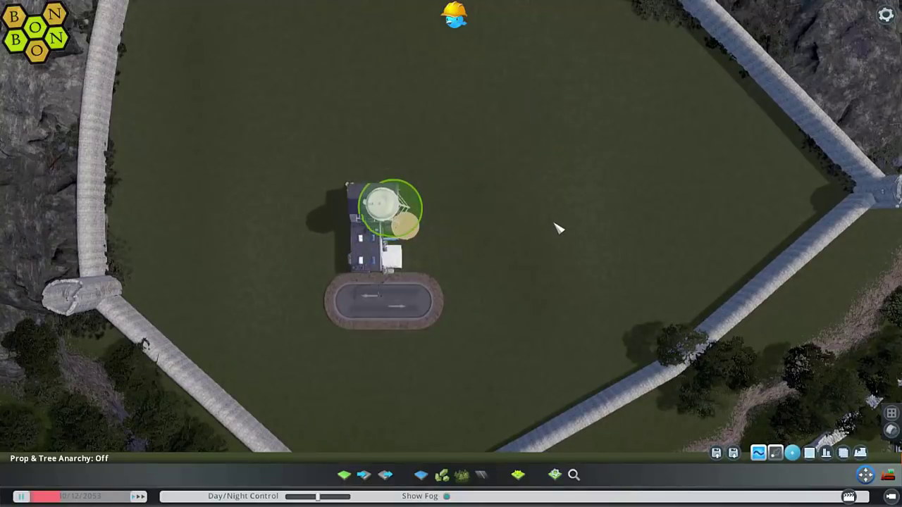
# Step: Move the large gabled hall into the walled castle enclosure, over the clustered service buildings
pyautogui.scroll(-5, 558, 228)
pyautogui.press('s')
pyautogui.press('w')
pyautogui.press('d')
pyautogui.moveTo(546, 266); pyautogui.dragTo(207, 128)
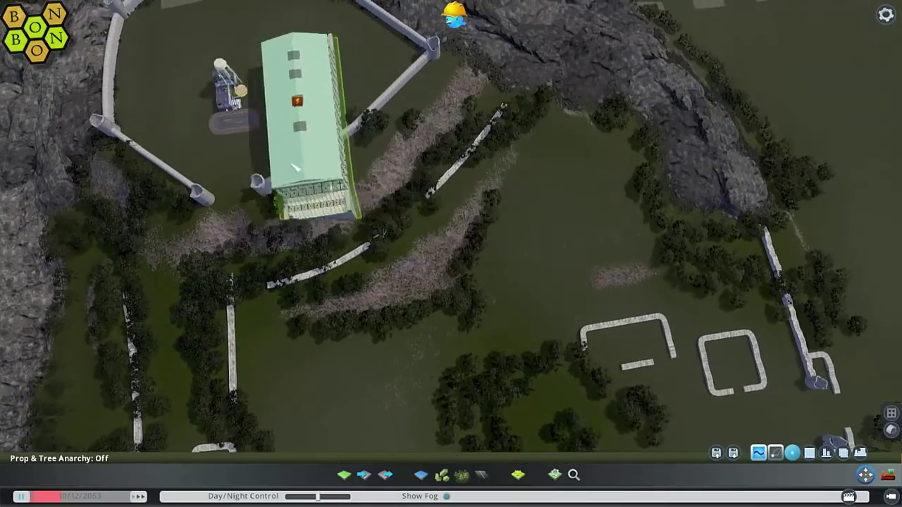
pyautogui.scroll(5, 237, 135)
pyautogui.press('w')
pyautogui.press('a')
pyautogui.moveTo(536, 310); pyautogui.dragTo(587, 322, button='middle')
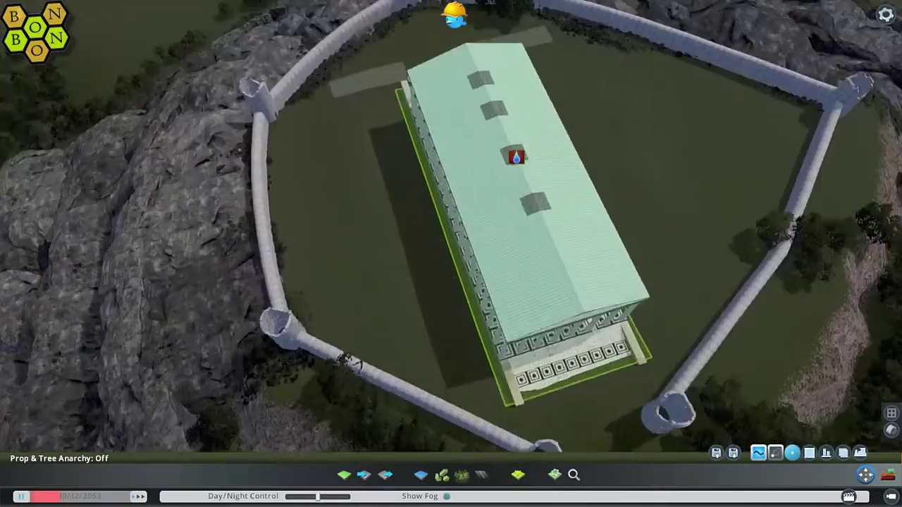
# Step: Position the large hall inside the castle walls with its columned front facing the gap between the two gate towers
pyautogui.press('w')
pyautogui.moveTo(353, 264); pyautogui.dragTo(457, 262, button='middle')
pyautogui.press('d')
pyautogui.press('a')
pyautogui.moveTo(458, 261); pyautogui.dragTo(459, 289)
pyautogui.press('w')
pyautogui.moveTo(460, 290); pyautogui.dragTo(381, 268, button='middle')
pyautogui.moveTo(465, 324); pyautogui.dragTo(511, 294, button='middle')
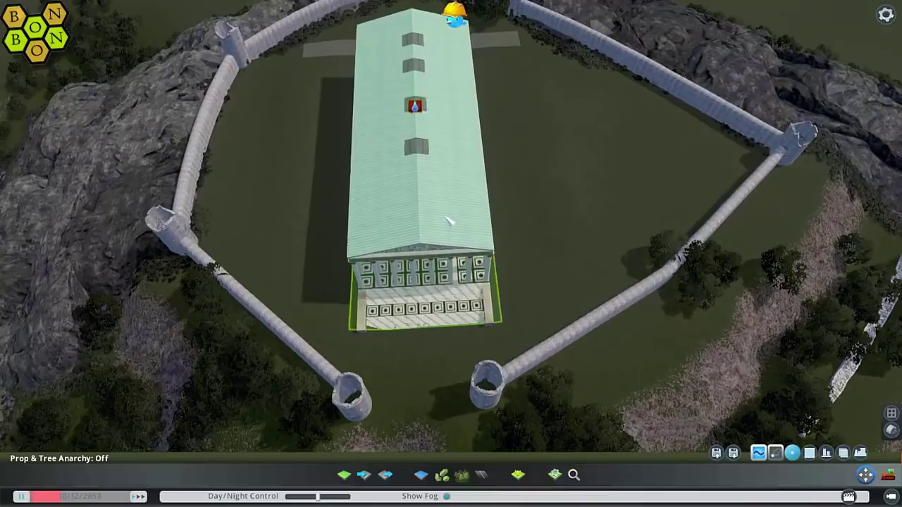
pyautogui.click(810, 453)
pyautogui.moveTo(613, 338); pyautogui.dragTo(608, 429, button='middle')
pyautogui.scroll(-3, 608, 429)
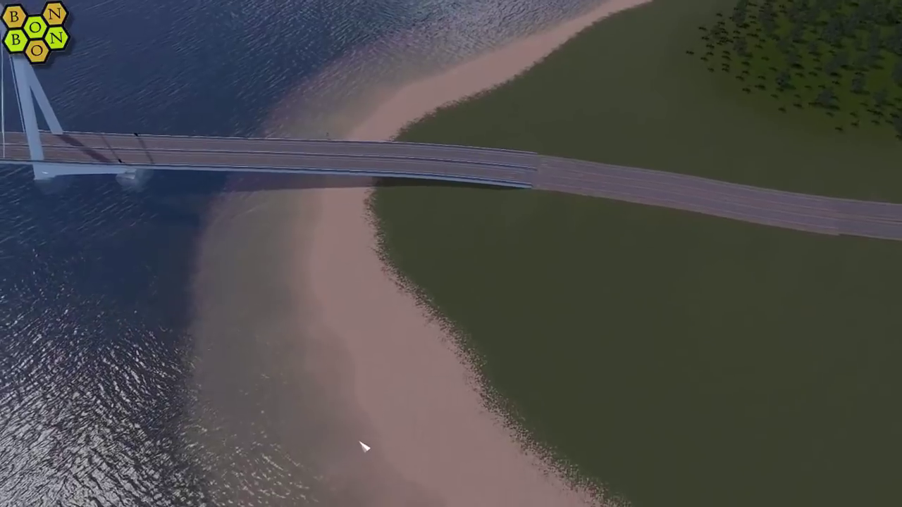
pyautogui.press('Escape')
pyautogui.click(575, 476)
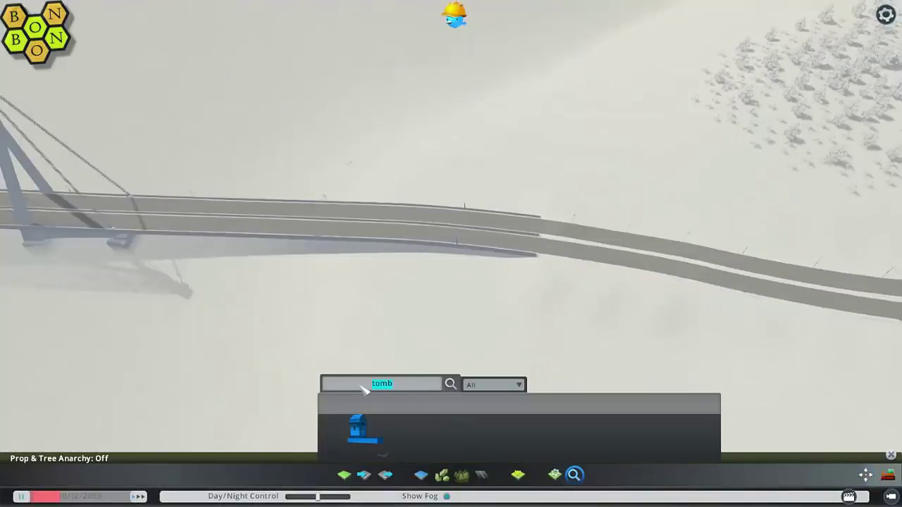
pyautogui.write('LITT')
pyautogui.click(369, 434)
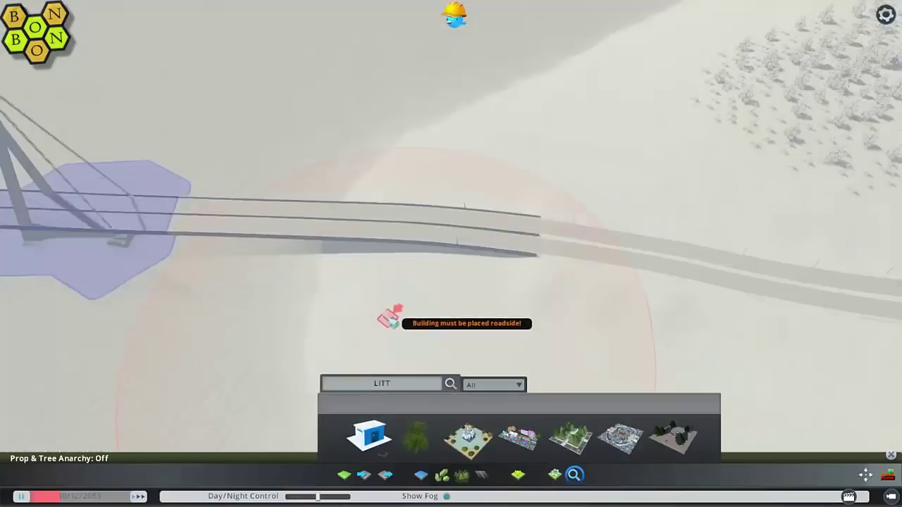
pyautogui.press('w')
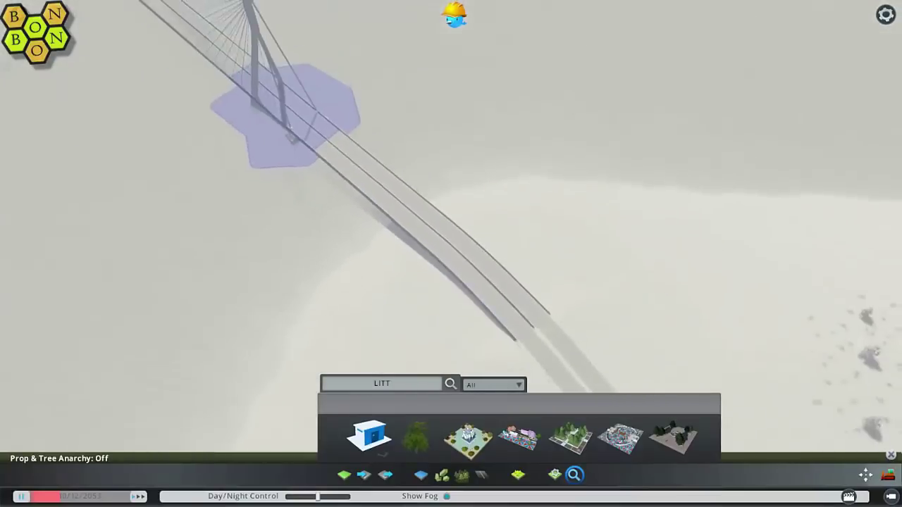
pyautogui.scroll(2, 451, 253)
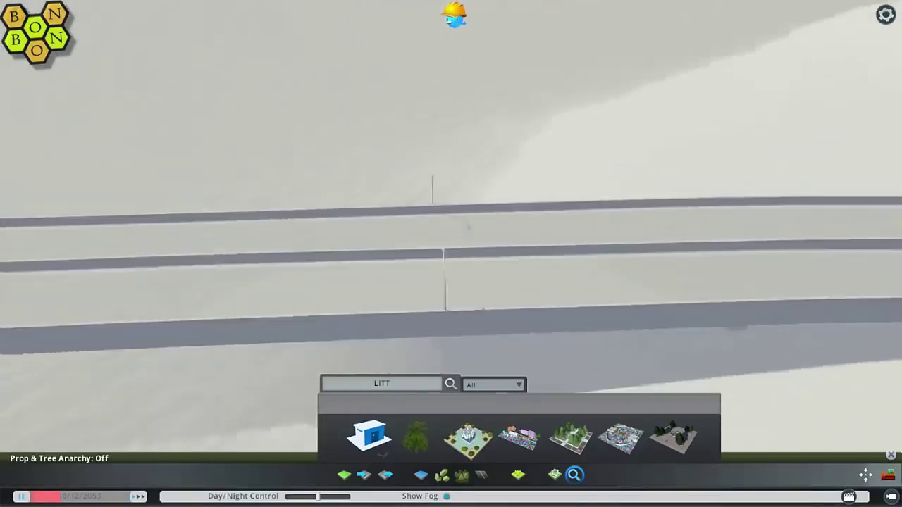
pyautogui.press('Escape')
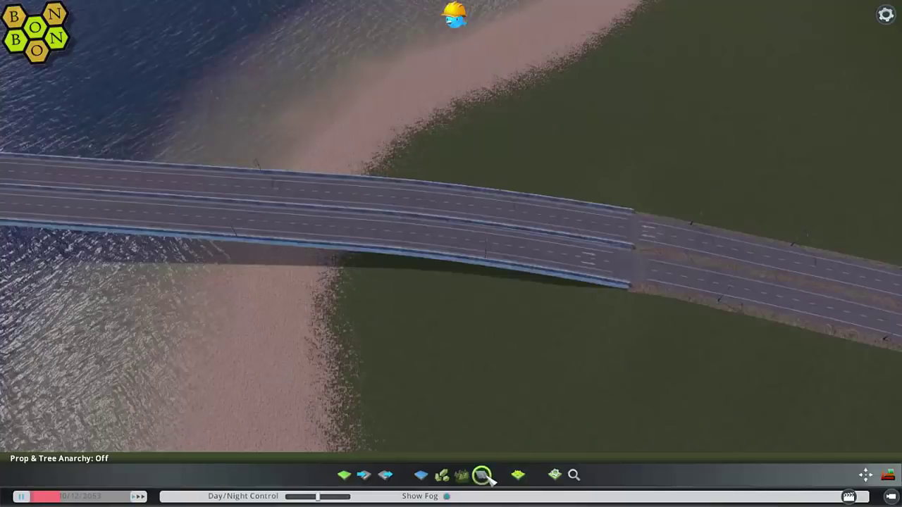
# Step: Search the assets for "road" and draw a short road on the grass just south of the bridge's shore end
pyautogui.click(484, 476)
pyautogui.click(576, 476)
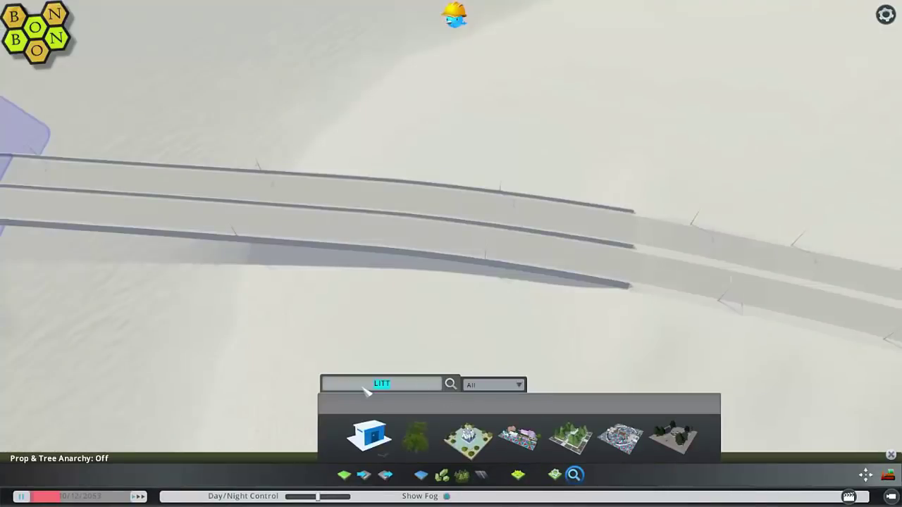
pyautogui.write('road')
pyautogui.click(368, 437)
pyautogui.click(463, 344)
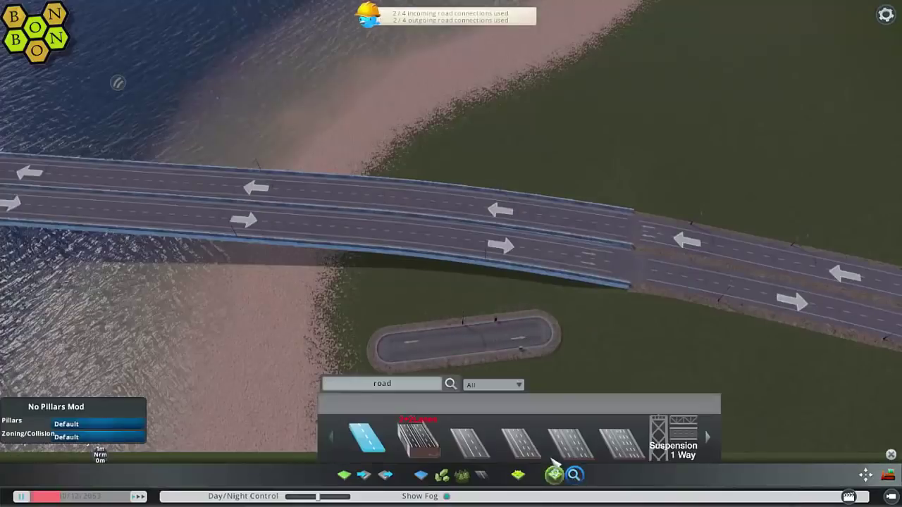
# Step: Search the assets for "little" and place the small white building beside the short road near the bridge
pyautogui.write('little')
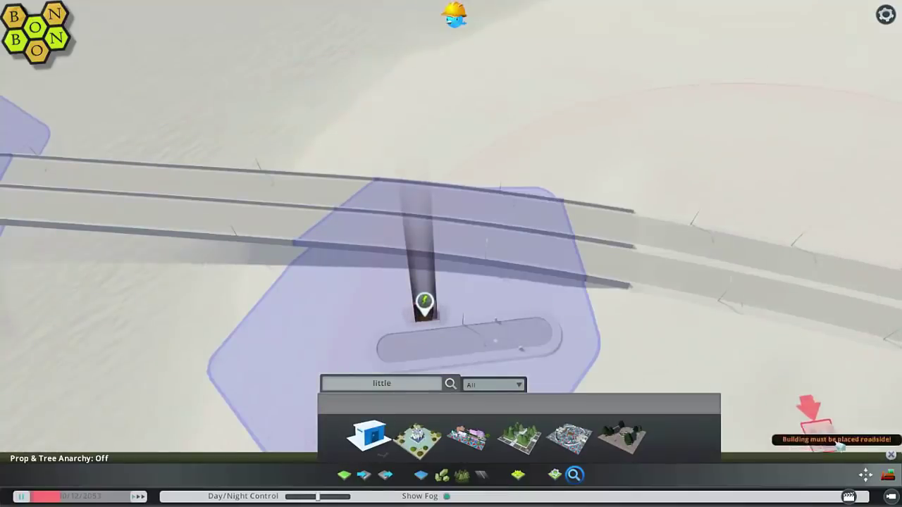
pyautogui.click(420, 302)
pyautogui.press('Escape')
pyautogui.moveTo(419, 302); pyautogui.dragTo(469, 224, button='middle')
# Step: Move the small white building to the base of the bridge pylon and raise it with Move It
pyautogui.press('m')
pyautogui.click(626, 220)
pyautogui.click(795, 455)
pyautogui.press('a')
pyautogui.press('w')
pyautogui.moveTo(394, 247); pyautogui.dragTo(455, 252, button='middle')
pyautogui.click(455, 251)
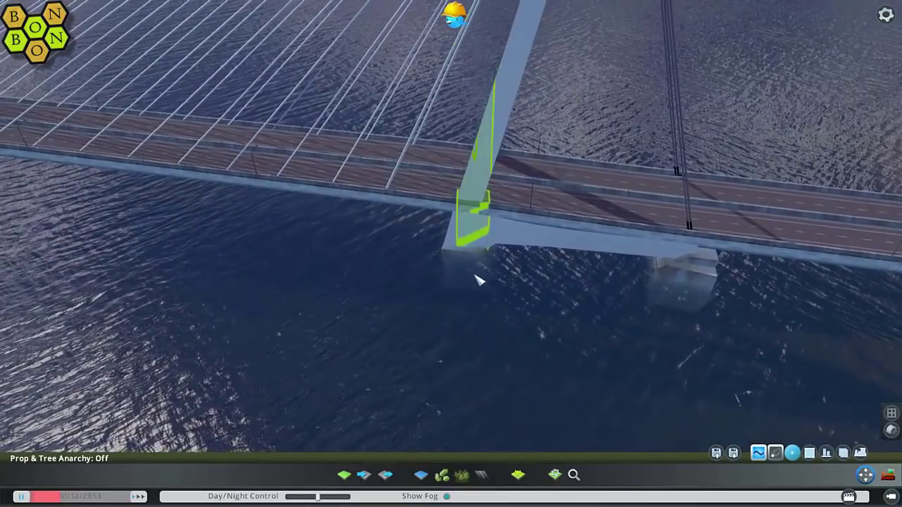
pyautogui.press('pageup')
# Step: Examine the cable-stayed bridge and its pylon base from several distances and angles
pyautogui.press('a')
pyautogui.moveTo(474, 284); pyautogui.dragTo(454, 251, button='middle')
pyautogui.press('d')
pyautogui.press('d')
pyautogui.press('Tab')
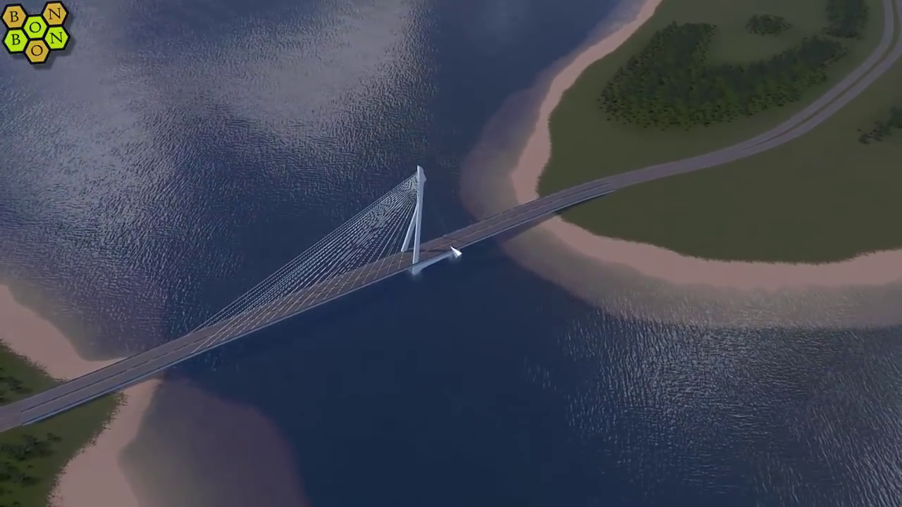
pyautogui.press('Tab')
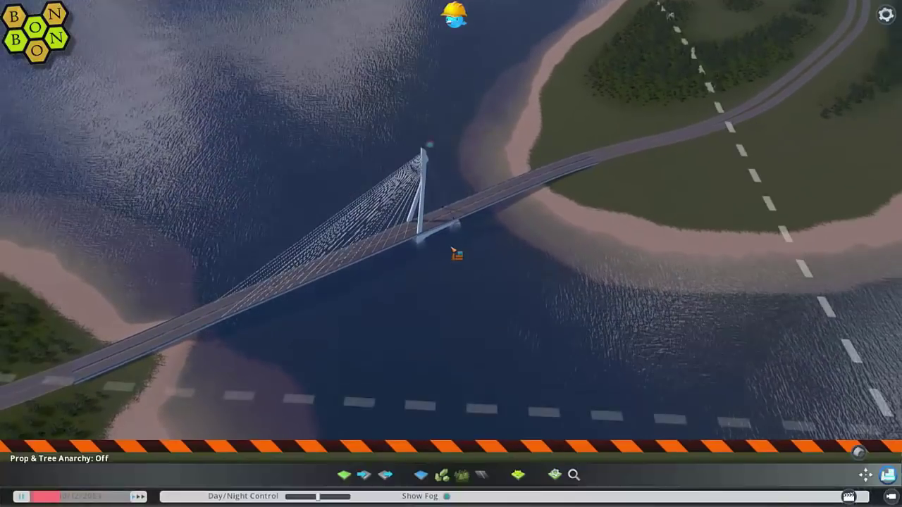
pyautogui.scroll(3, 451, 254)
pyautogui.moveTo(451, 254)
pyautogui.mouseDown(button='middle')
pyautogui.moveTo(353, 255)
pyautogui.moveTo(469, 257)
pyautogui.mouseUp(button='middle')
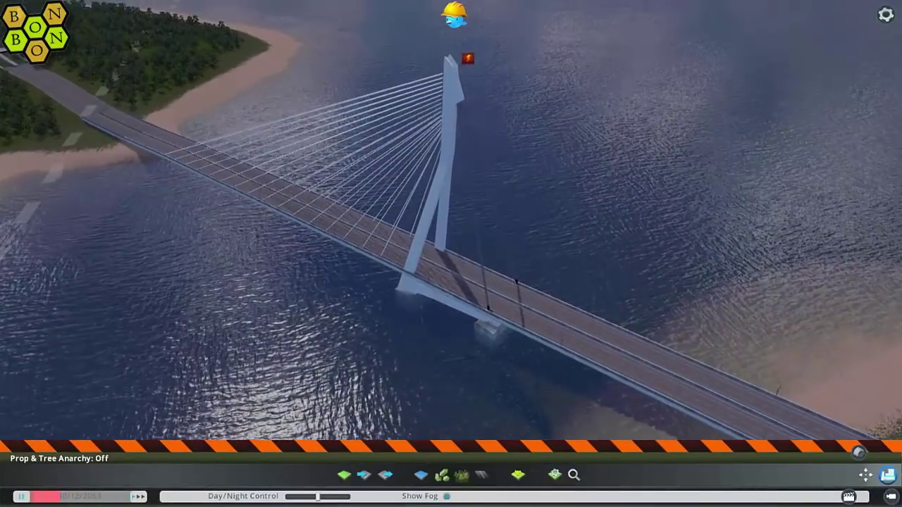
pyautogui.scroll(3, 451, 254)
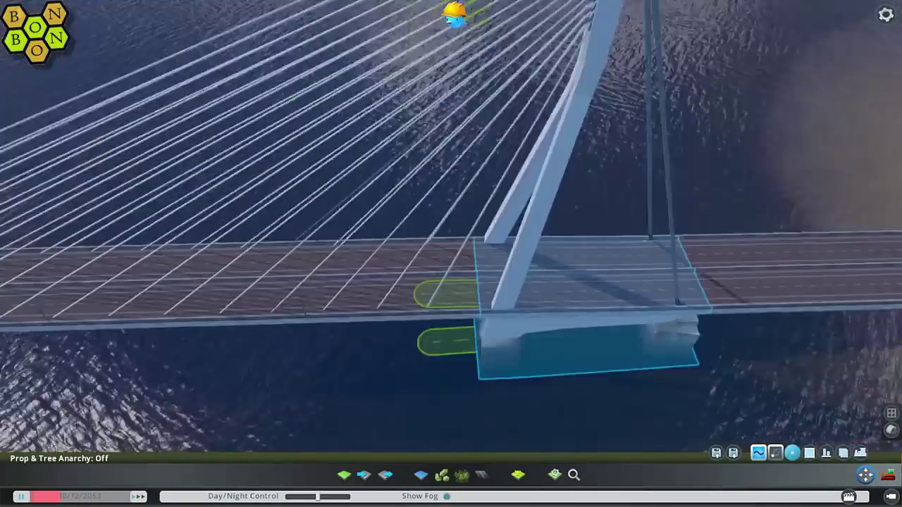
pyautogui.moveTo(451, 254)
pyautogui.mouseDown(button='middle')
pyautogui.moveTo(522, 243)
pyautogui.moveTo(391, 240)
pyautogui.moveTo(457, 252)
pyautogui.mouseUp(button='middle')
# Step: Select the bridge's pylon section and inspect its cables and underwater base
pyautogui.click(402, 217)
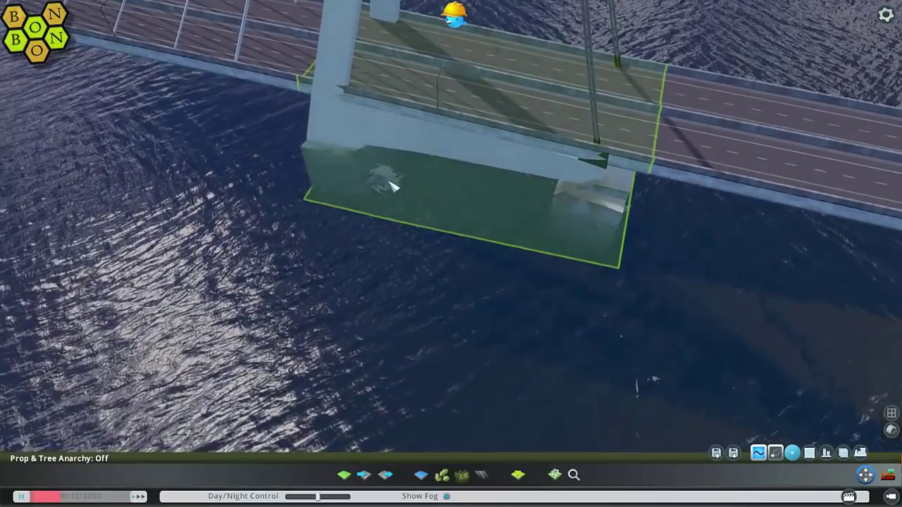
pyautogui.scroll(-4, 526, 338)
pyautogui.moveTo(526, 338); pyautogui.dragTo(359, 311, button='middle')
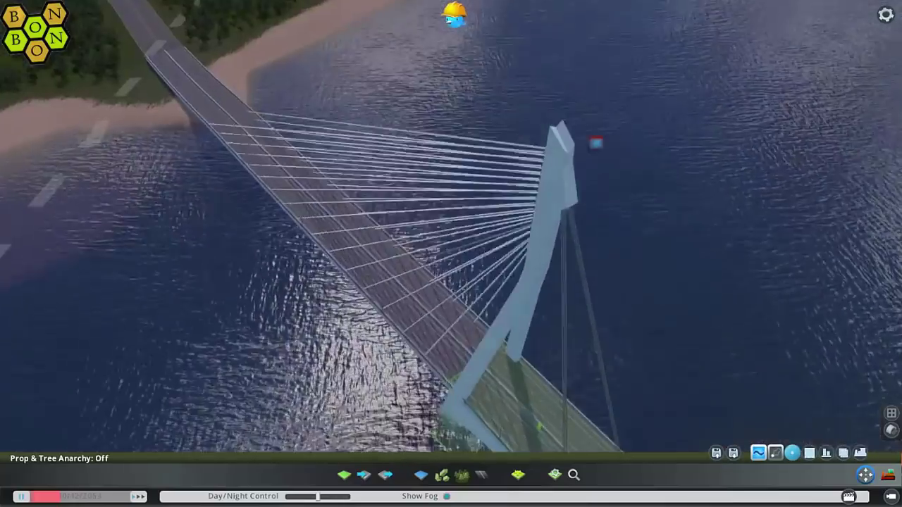
pyautogui.moveTo(359, 310); pyautogui.dragTo(388, 278)
pyautogui.moveTo(388, 278); pyautogui.dragTo(407, 251, button='middle')
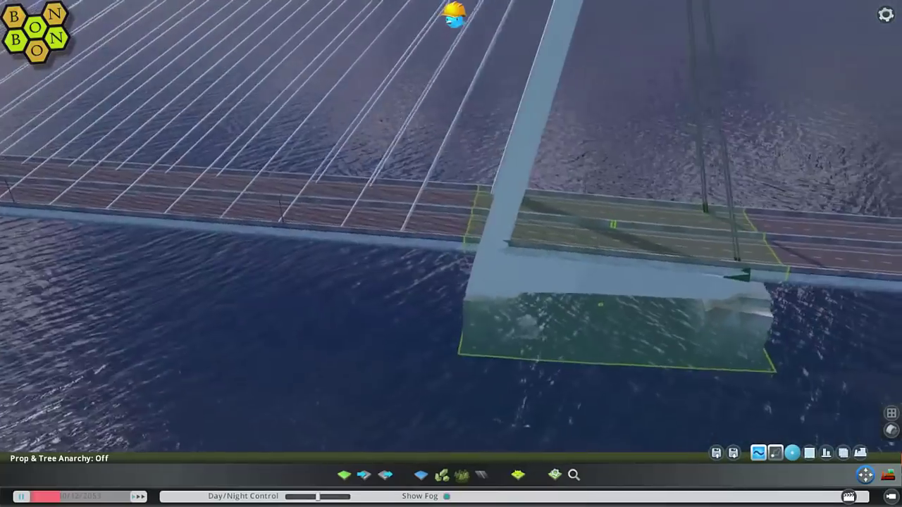
pyautogui.scroll(4, 407, 251)
# Step: Move the small white building from under the pylon onto the grass just south of the bridge's shore end
pyautogui.click(417, 240)
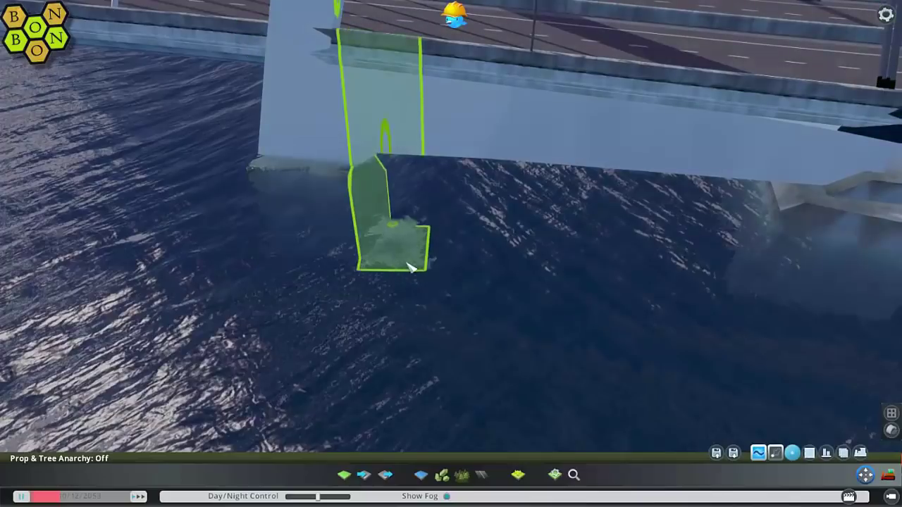
pyautogui.press('d')
pyautogui.moveTo(498, 370); pyautogui.dragTo(522, 310, button='middle')
pyautogui.scroll(-5, 526, 269)
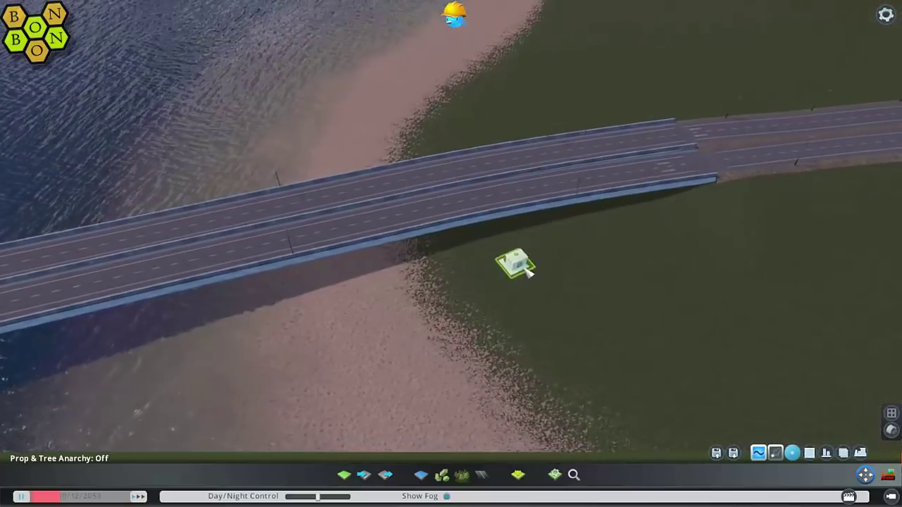
pyautogui.click(550, 284)
pyautogui.press('Return')
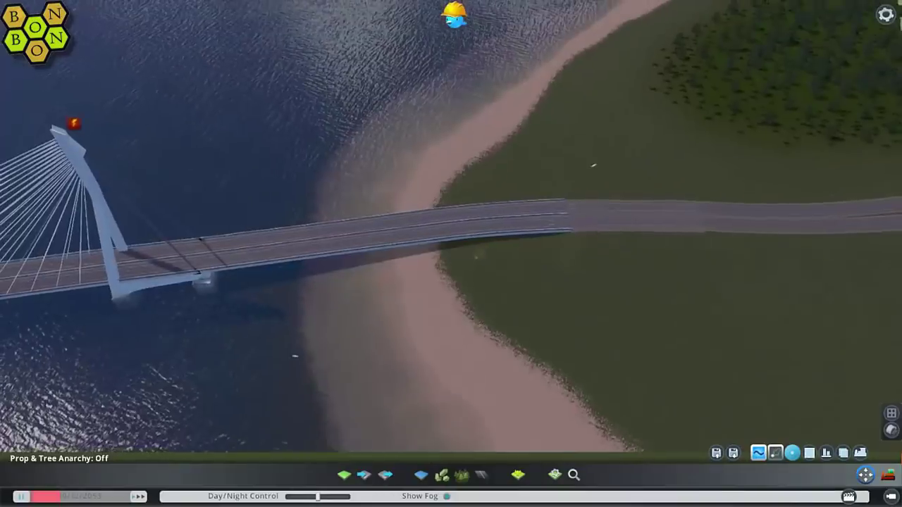
pyautogui.scroll(8, 477, 258)
pyautogui.moveTo(478, 258); pyautogui.dragTo(570, 329, button='middle')
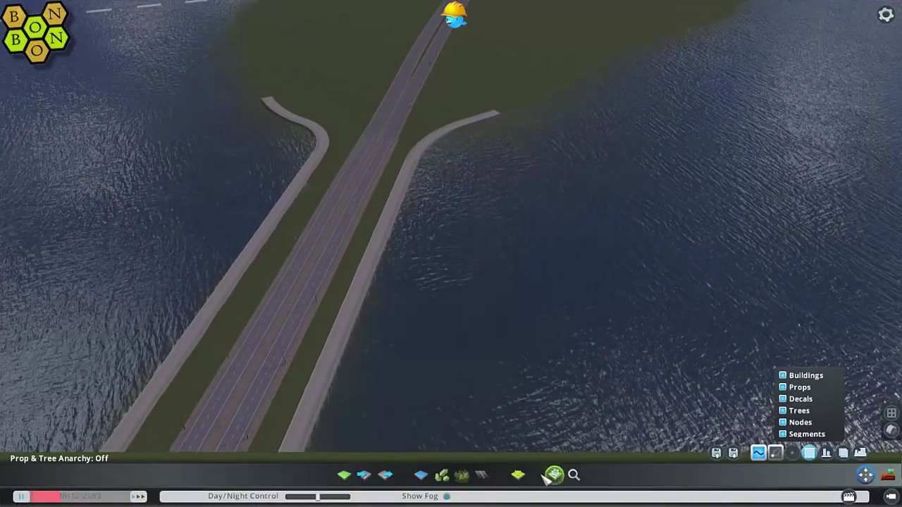
# Step: Set the sand resource brush to the soft round shape with size 60 and strength 0.56
pyautogui.click(536, 474)
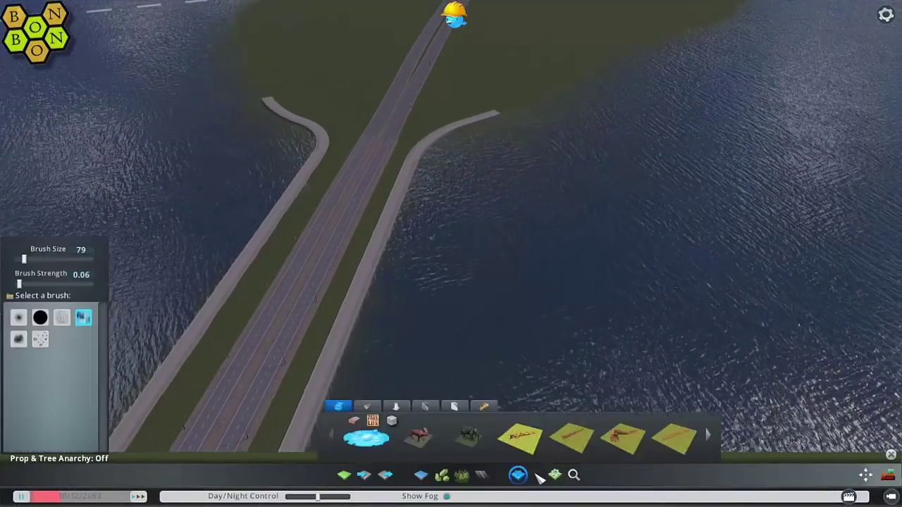
pyautogui.moveTo(381, 310)
pyautogui.mouseDown(button='middle')
pyautogui.moveTo(391, 316)
pyautogui.moveTo(317, 319)
pyautogui.moveTo(296, 338)
pyautogui.mouseUp(button='middle')
pyautogui.press('w')
pyautogui.moveTo(451, 253); pyautogui.dragTo(460, 254, button='middle')
pyautogui.press('a')
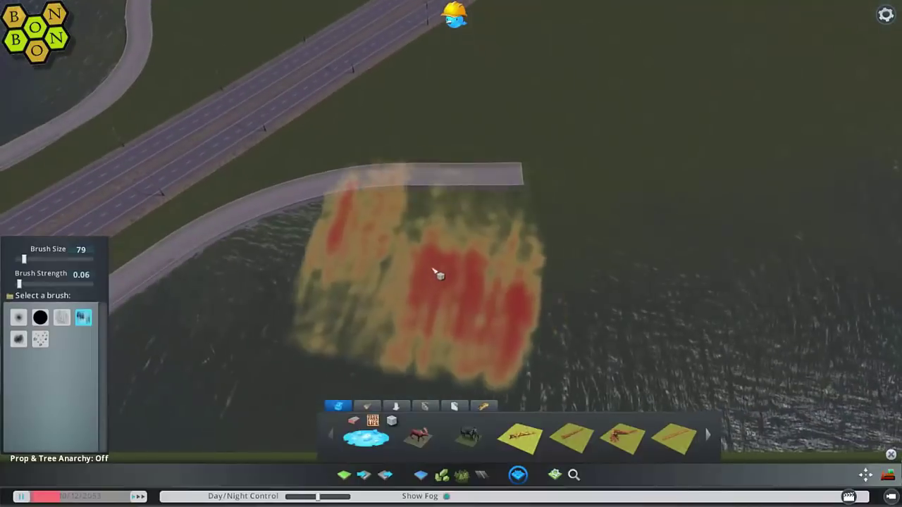
pyautogui.moveTo(24, 260); pyautogui.dragTo(33, 284)
pyautogui.click(19, 319)
# Step: Paint sand along the shoreline starting at the end of the quay beside the highway
pyautogui.moveTo(441, 244)
pyautogui.mouseDown()
pyautogui.moveTo(648, 213)
pyautogui.moveTo(773, 214)
pyautogui.mouseUp()
pyautogui.press('w')
pyautogui.moveTo(774, 214)
pyautogui.mouseDown(button='middle')
pyautogui.moveTo(508, 289)
pyautogui.moveTo(377, 340)
pyautogui.moveTo(402, 230)
pyautogui.mouseUp(button='middle')
pyautogui.press('s')
pyautogui.moveTo(402, 230); pyautogui.dragTo(368, 318)
pyautogui.moveTo(369, 318); pyautogui.dragTo(377, 293, button='middle')
pyautogui.press('s')
# Step: Extend the sand strip from the quay's end along the shore beside the highway up to the dashed tile border
pyautogui.moveTo(381, 235)
pyautogui.mouseDown()
pyautogui.moveTo(375, 292)
pyautogui.moveTo(354, 305)
pyautogui.moveTo(409, 141)
pyautogui.moveTo(473, 102)
pyautogui.mouseUp()
pyautogui.press('w')
pyautogui.moveTo(472, 103); pyautogui.dragTo(352, 300, button='middle')
pyautogui.scroll(-2, 352, 301)
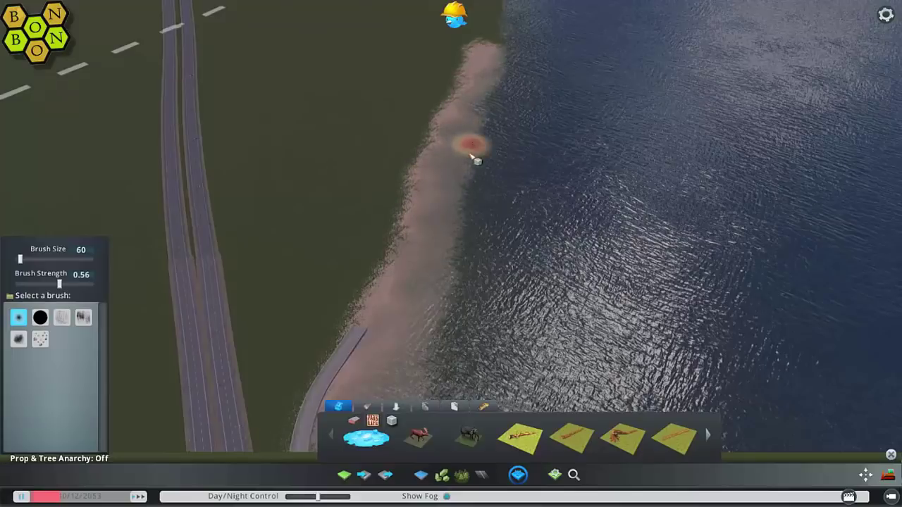
pyautogui.press('w')
pyautogui.press('d')
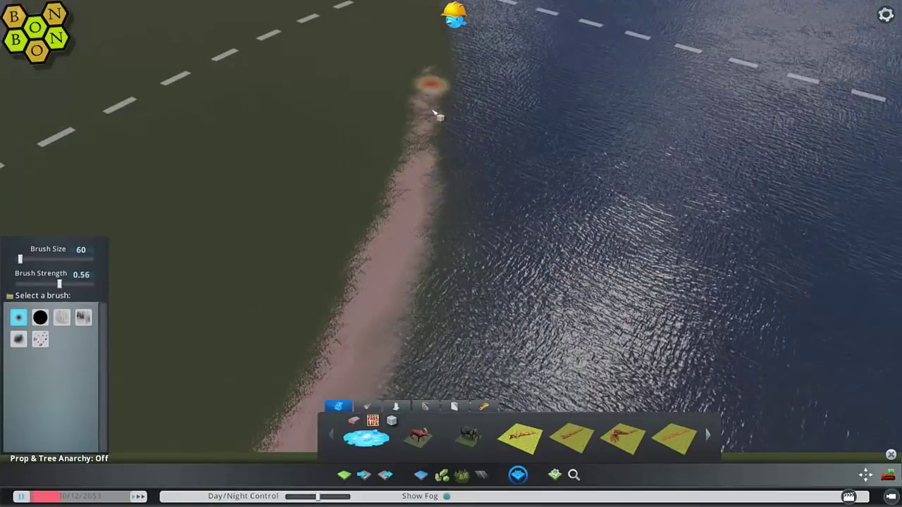
# Step: Continue the sand strip along the shore beyond the dashed tile border, widening it into the shallow water
pyautogui.moveTo(403, 358); pyautogui.dragTo(474, 138, button='middle')
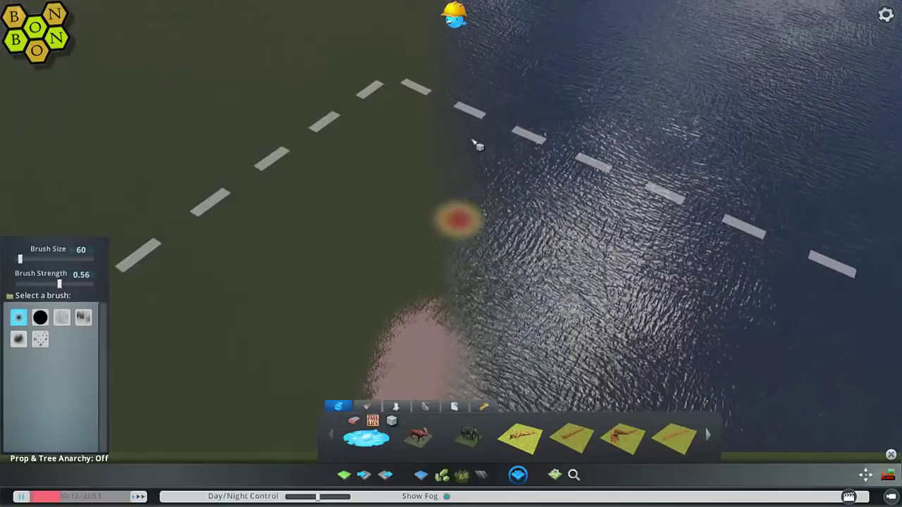
pyautogui.moveTo(443, 67); pyautogui.dragTo(444, 263, button='middle')
pyautogui.moveTo(449, 61); pyautogui.dragTo(496, 75, button='middle')
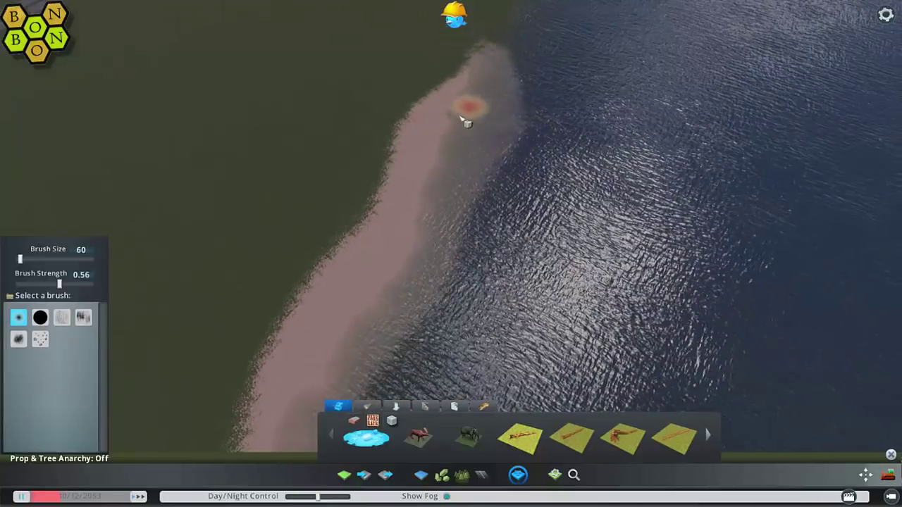
pyautogui.moveTo(466, 107); pyautogui.dragTo(578, 71, button='middle')
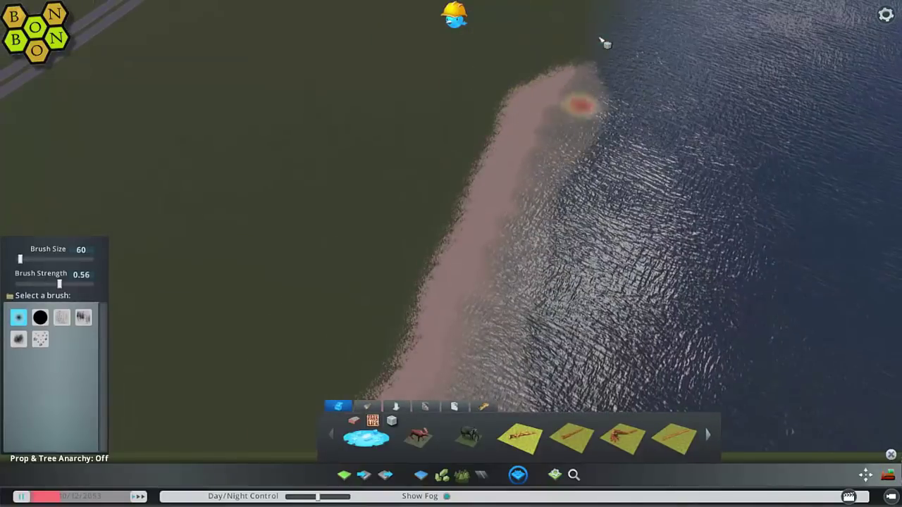
pyautogui.moveTo(601, 41); pyautogui.dragTo(496, 223, button='middle')
# Step: Set the brush size to 93 and paint sand along the next stretch of shore running beside the highway
pyautogui.moveTo(691, 308); pyautogui.dragTo(262, 284, button='middle')
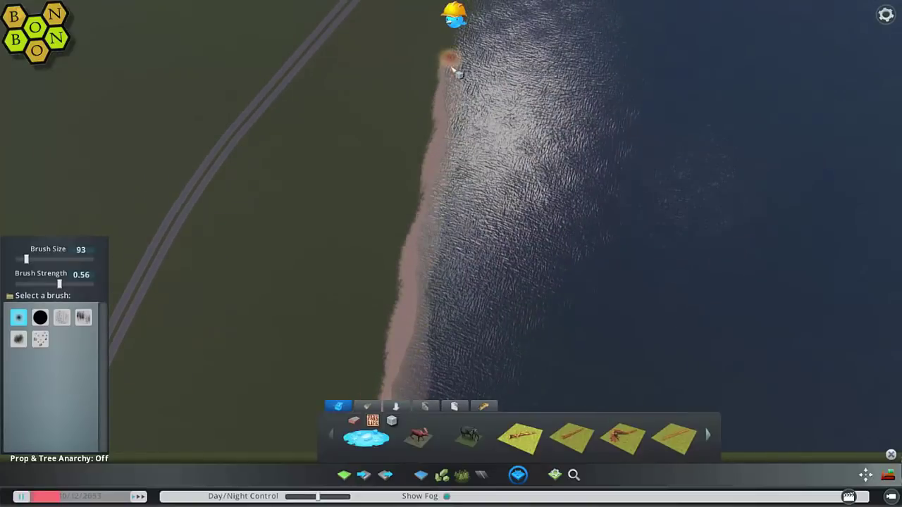
pyautogui.press('w')
pyautogui.moveTo(451, 69)
pyautogui.mouseDown()
pyautogui.moveTo(417, 334)
pyautogui.moveTo(356, 277)
pyautogui.mouseUp()
pyautogui.press('d')
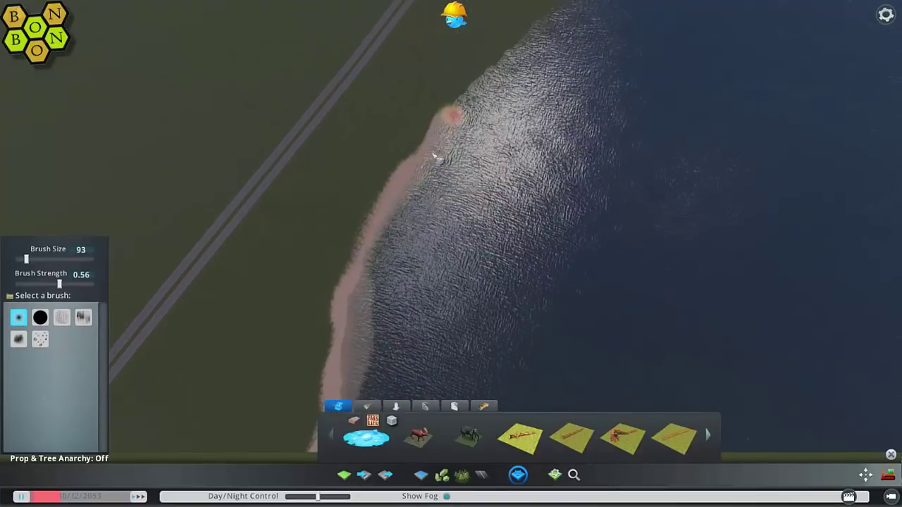
pyautogui.moveTo(435, 156); pyautogui.dragTo(454, 252, button='middle')
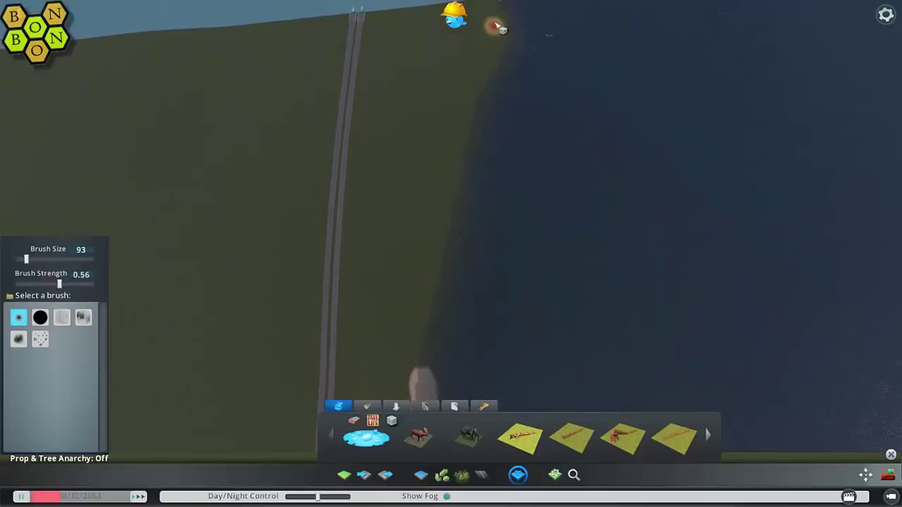
# Step: Paint sand along the remaining shore out to the map edge and join it to the existing strip
pyautogui.moveTo(497, 25); pyautogui.dragTo(462, 127, button='middle')
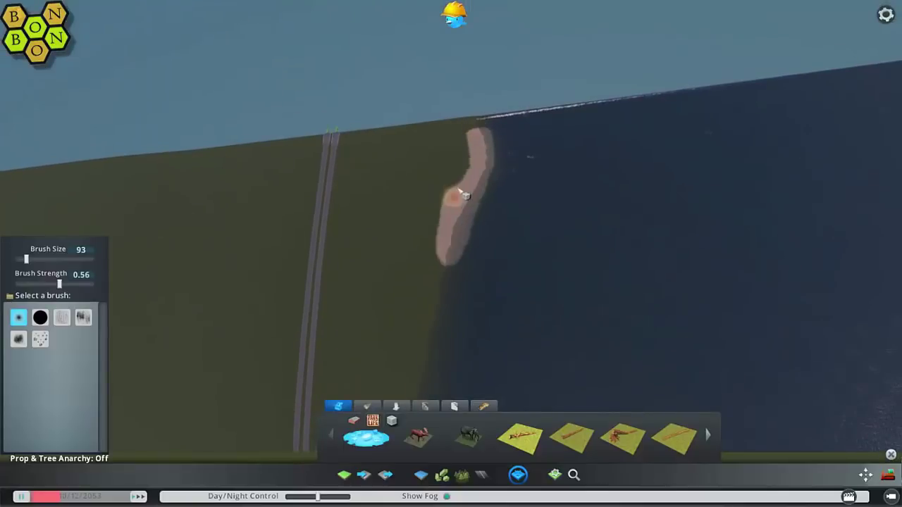
pyautogui.moveTo(461, 194); pyautogui.dragTo(449, 161, button='middle')
pyautogui.moveTo(430, 257); pyautogui.dragTo(413, 224, button='middle')
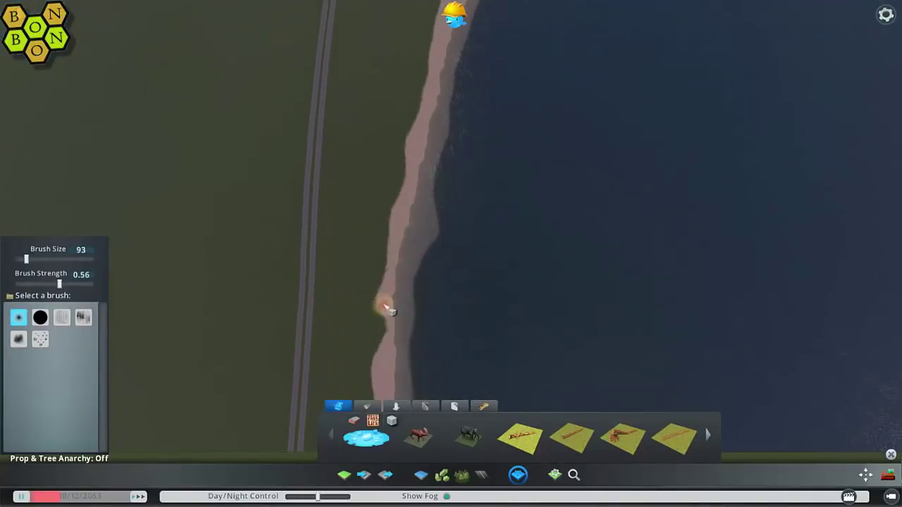
pyautogui.moveTo(407, 319); pyautogui.dragTo(536, 310, button='middle')
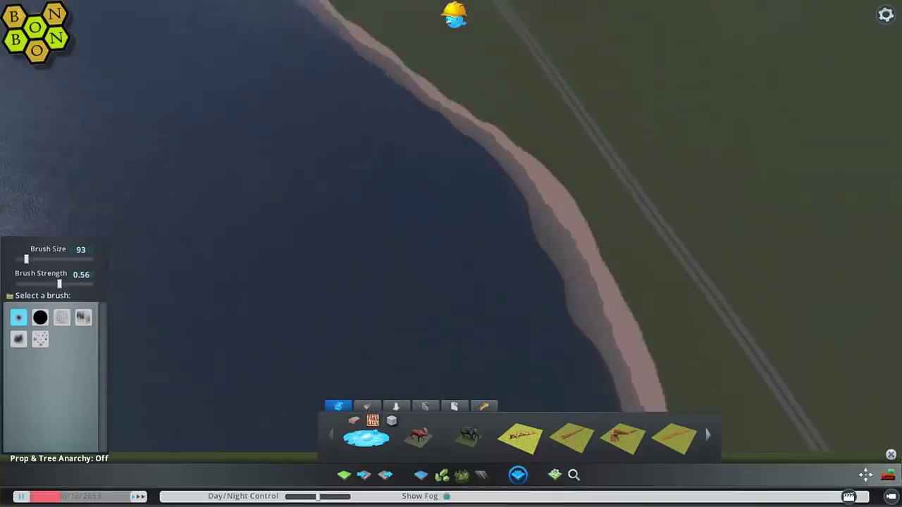
# Step: Paint sand along the shore on the other side of the highway, from the second quay's end across the tile border
pyautogui.scroll(-5, 451, 254)
pyautogui.scroll(5, 353, 183)
pyautogui.moveTo(353, 183); pyautogui.dragTo(437, 169, button='middle')
pyautogui.moveTo(438, 296); pyautogui.dragTo(445, 187)
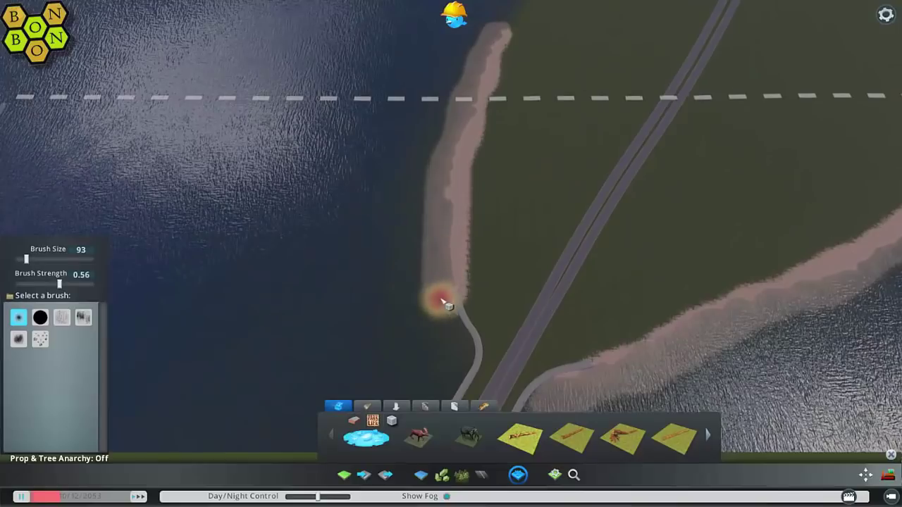
pyautogui.moveTo(454, 355); pyautogui.dragTo(578, 349, button='middle')
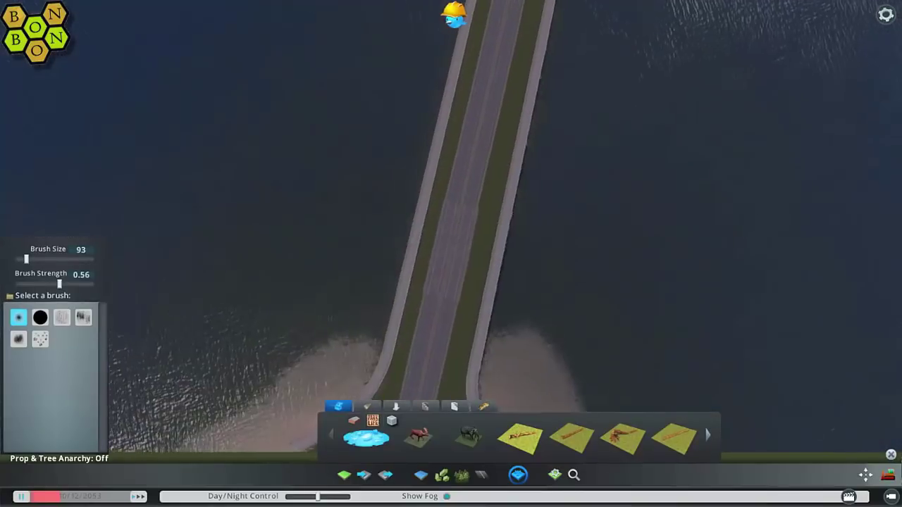
# Step: Spread sand in the shallow water on both sides of the causeway's base and extend a submerged strip alongside the causeway
pyautogui.moveTo(331, 395)
pyautogui.mouseDown()
pyautogui.moveTo(364, 357)
pyautogui.moveTo(390, 280)
pyautogui.moveTo(534, 322)
pyautogui.moveTo(548, 275)
pyautogui.mouseUp()
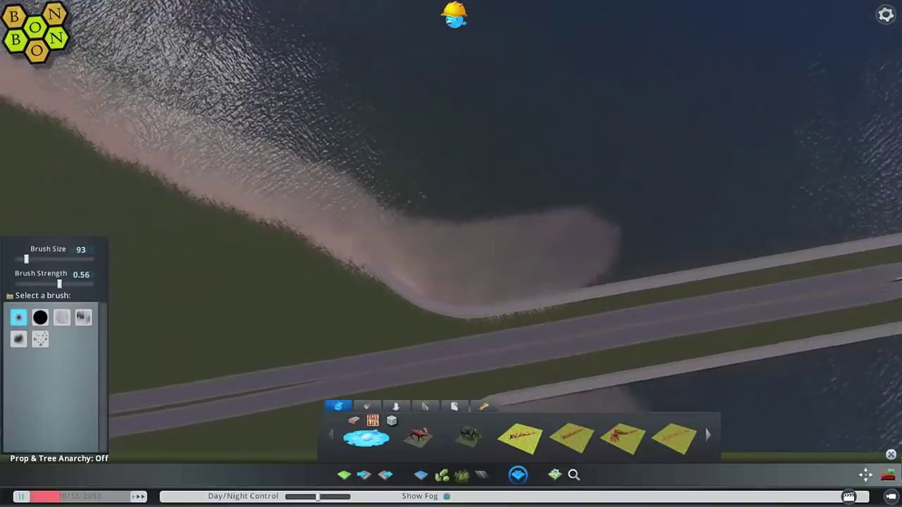
pyautogui.moveTo(507, 233)
pyautogui.mouseDown()
pyautogui.moveTo(433, 202)
pyautogui.moveTo(222, 163)
pyautogui.moveTo(592, 204)
pyautogui.moveTo(745, 105)
pyautogui.moveTo(741, 77)
pyautogui.moveTo(624, 211)
pyautogui.mouseUp()
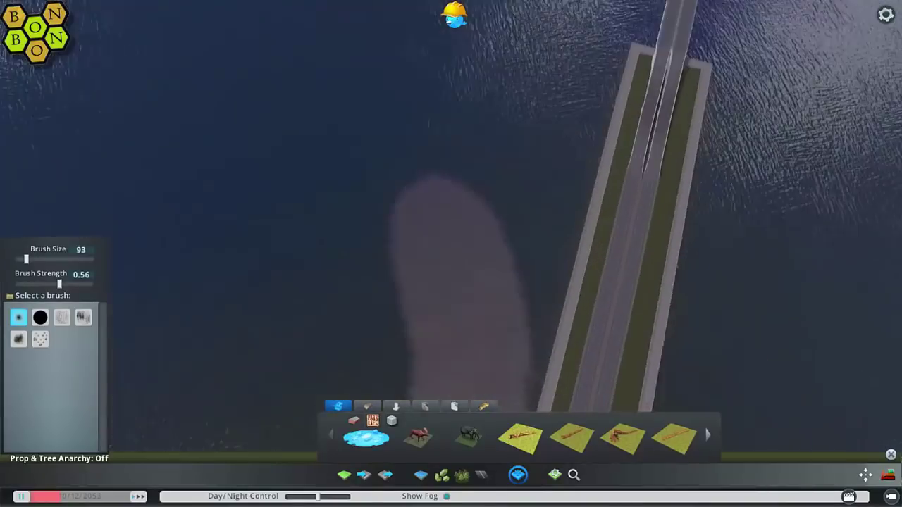
pyautogui.moveTo(409, 339)
pyautogui.mouseDown()
pyautogui.moveTo(423, 205)
pyautogui.moveTo(524, 145)
pyautogui.moveTo(504, 310)
pyautogui.moveTo(486, 369)
pyautogui.mouseUp()
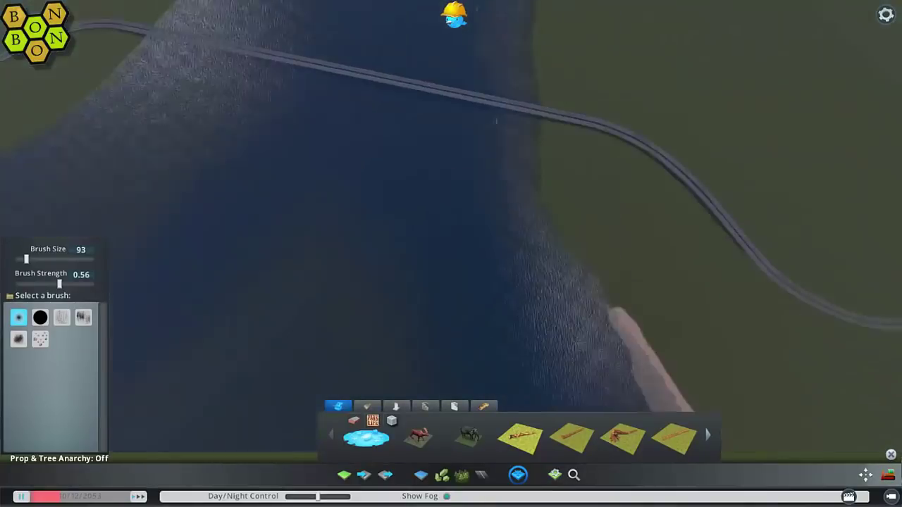
# Step: Paint sand along the shore on the interchange side of the highway bridge, passing under the bridge to the map edge
pyautogui.scroll(3, 576, 233)
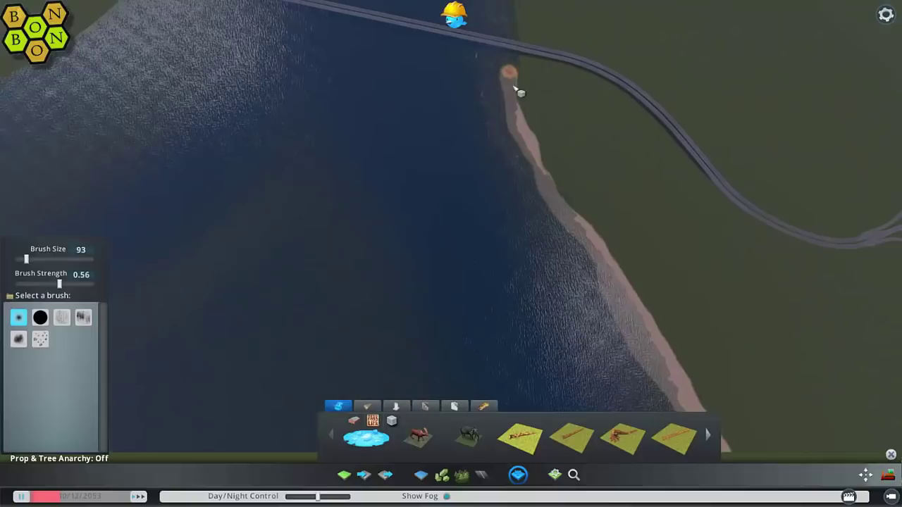
pyautogui.press('w')
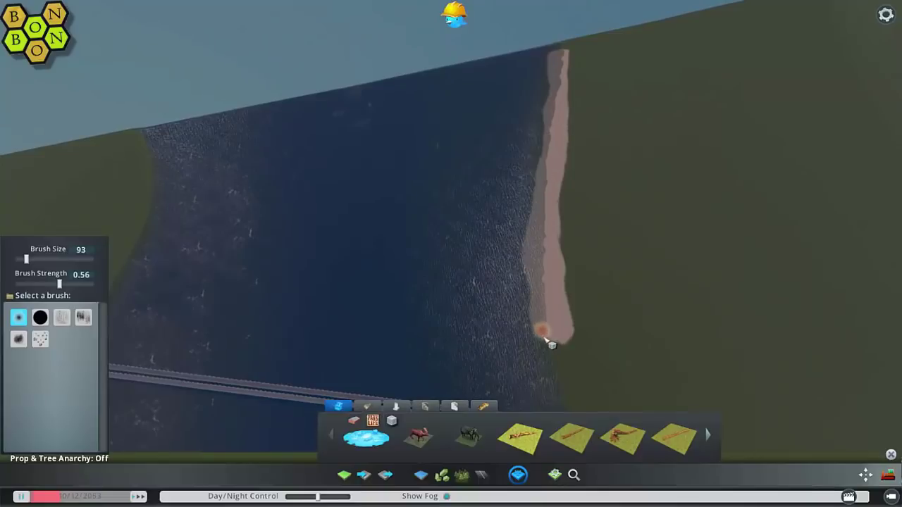
pyautogui.scroll(-4, 545, 343)
pyautogui.press('s')
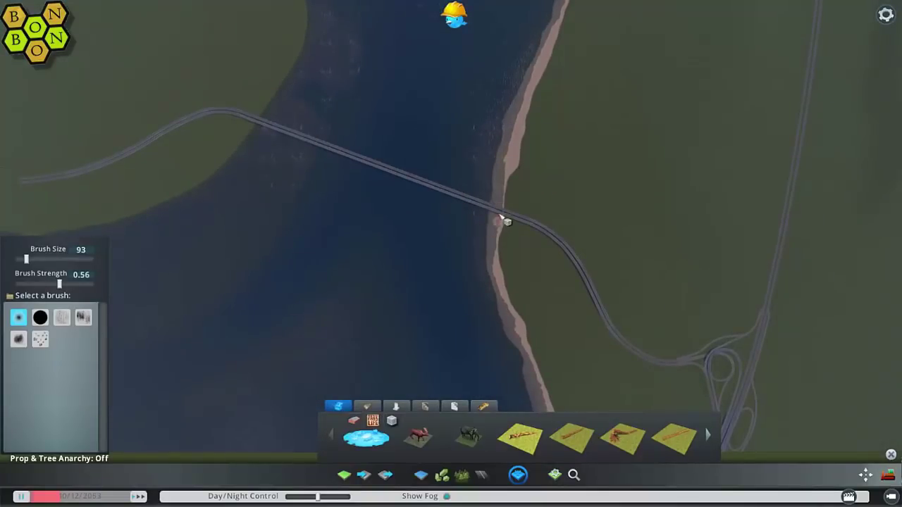
# Step: Set the brush to size 132 and strength 0.58 and paint sand along the opposite shore under the highway bridge
pyautogui.moveTo(515, 313); pyautogui.dragTo(310, 312, button='middle')
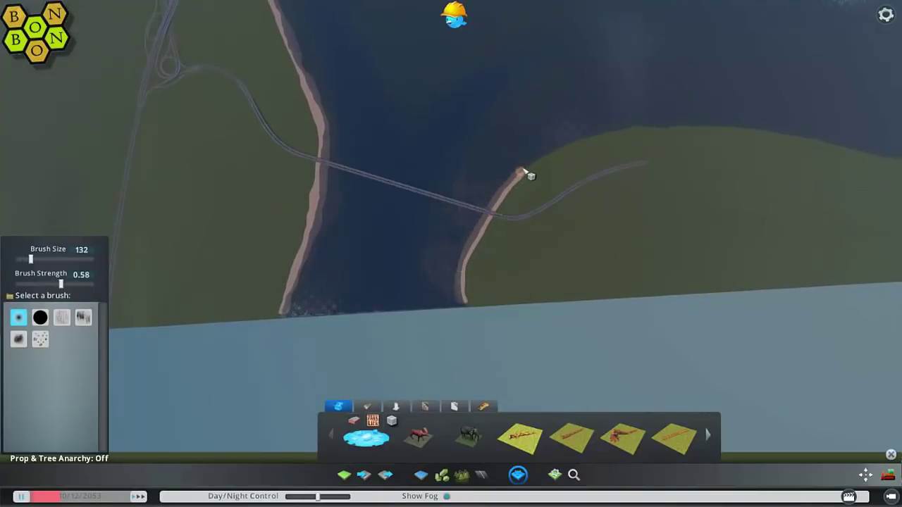
pyautogui.moveTo(647, 127); pyautogui.dragTo(506, 285, button='middle')
pyautogui.moveTo(515, 72); pyautogui.dragTo(523, 48)
pyautogui.press('w')
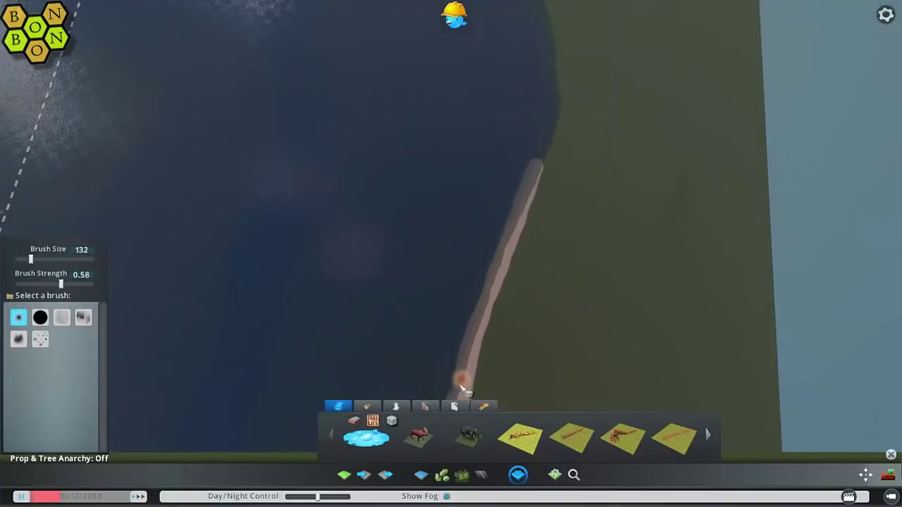
# Step: Continue the sand strip along the curving far shore and start a submerged branch heading out into the water
pyautogui.press('w')
pyautogui.press('d')
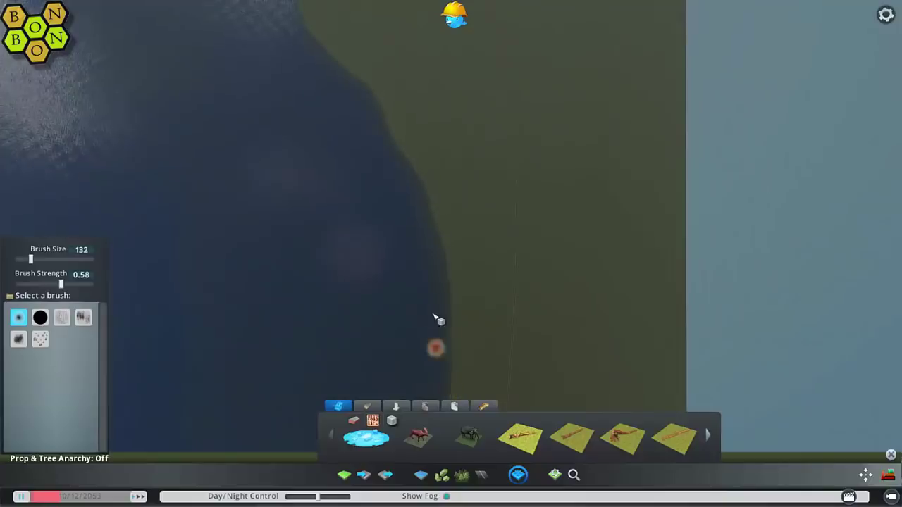
pyautogui.press('s')
pyautogui.moveTo(450, 261); pyautogui.dragTo(423, 310)
pyautogui.press('w')
pyautogui.press('q')
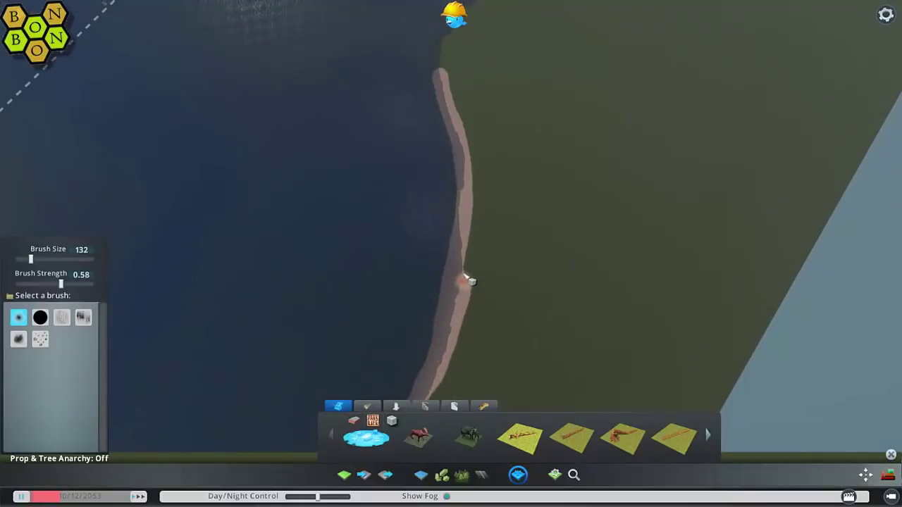
pyautogui.press('w')
pyautogui.press('q')
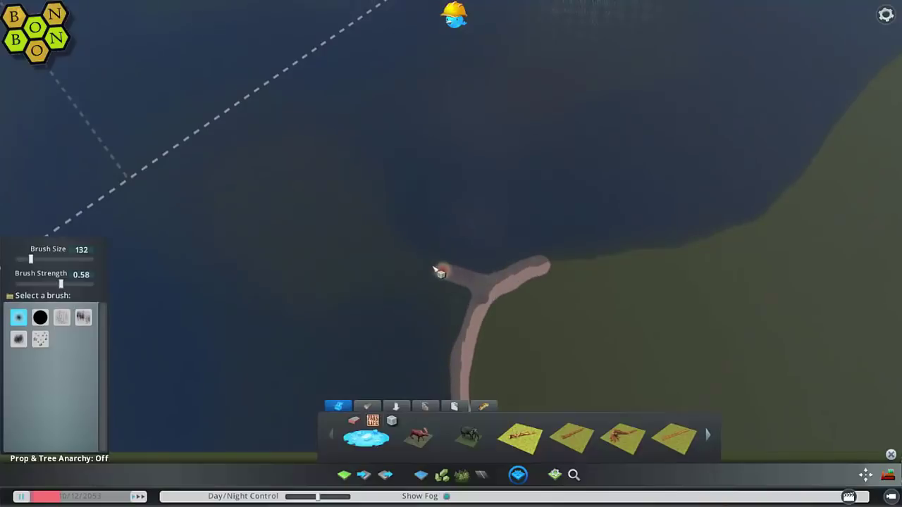
# Step: Outline a large rounded sandbank in the water attached to the far shore and fill it with sand
pyautogui.moveTo(210, 244); pyautogui.dragTo(406, 316)
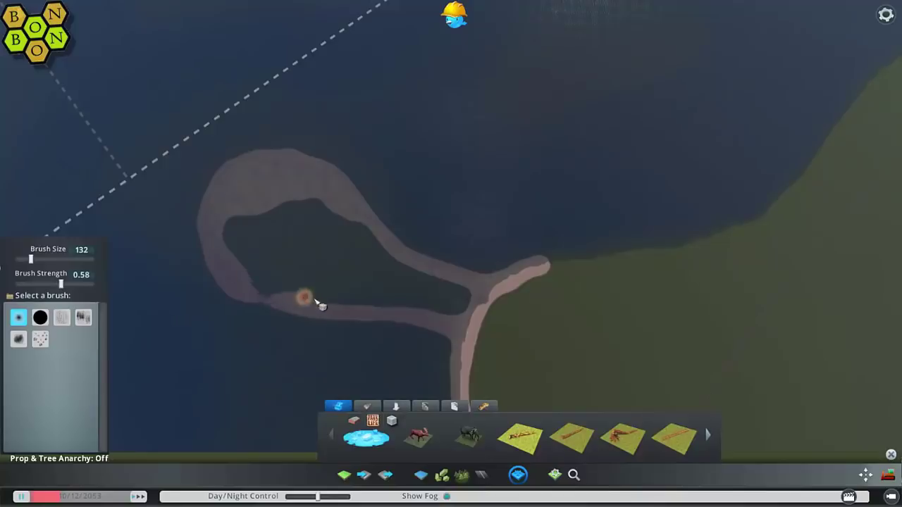
pyautogui.moveTo(317, 304); pyautogui.dragTo(260, 279)
pyautogui.moveTo(261, 279)
pyautogui.mouseDown(button='middle')
pyautogui.moveTo(338, 268)
pyautogui.moveTo(430, 212)
pyautogui.mouseUp(button='middle')
pyautogui.press('s')
pyautogui.moveTo(421, 66)
pyautogui.mouseDown()
pyautogui.moveTo(425, 272)
pyautogui.moveTo(379, 323)
pyautogui.moveTo(397, 88)
pyautogui.mouseUp()
pyautogui.moveTo(396, 250); pyautogui.dragTo(445, 225, button='middle')
pyautogui.scroll(-2, 445, 225)
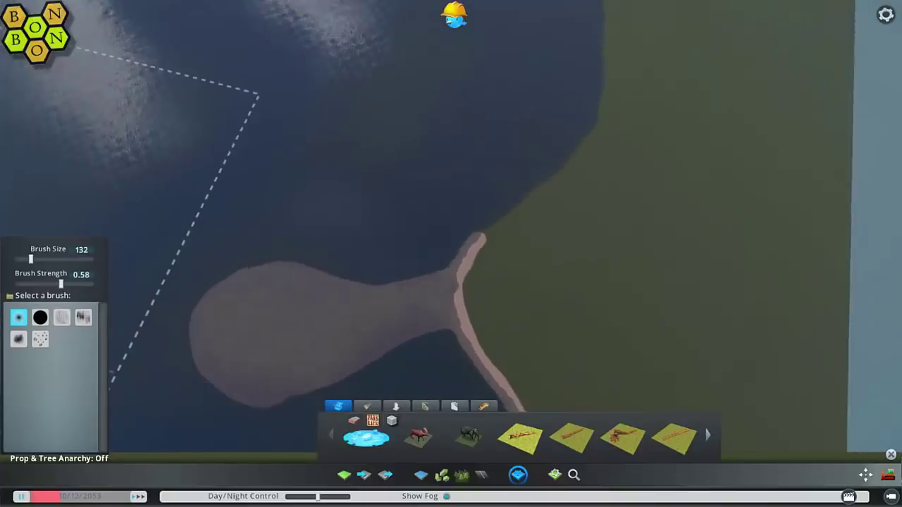
# Step: Paint a separate irregular sandbank offshore and widen the large sandbank where it meets the shore
pyautogui.press('w')
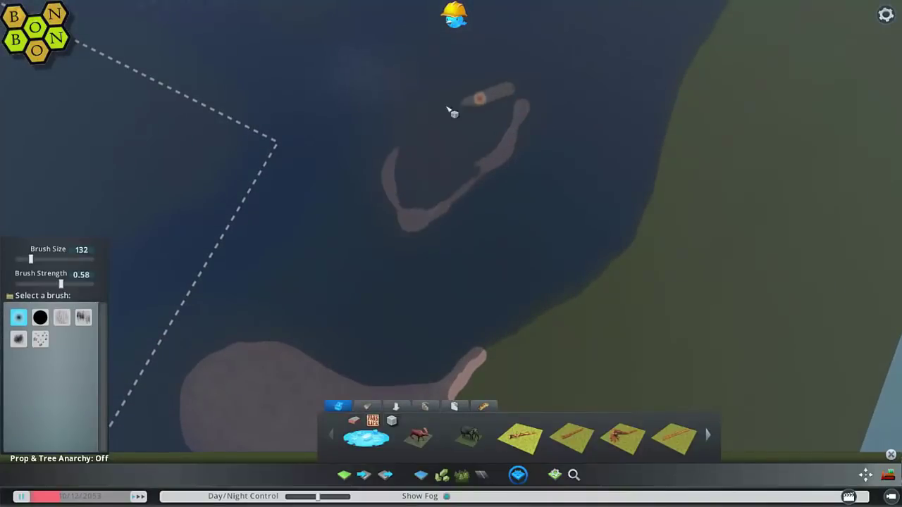
pyautogui.moveTo(457, 165); pyautogui.dragTo(493, 139)
pyautogui.moveTo(493, 140)
pyautogui.mouseDown(button='middle')
pyautogui.moveTo(451, 183)
pyautogui.moveTo(387, 218)
pyautogui.moveTo(425, 275)
pyautogui.mouseUp(button='middle')
pyautogui.press('s')
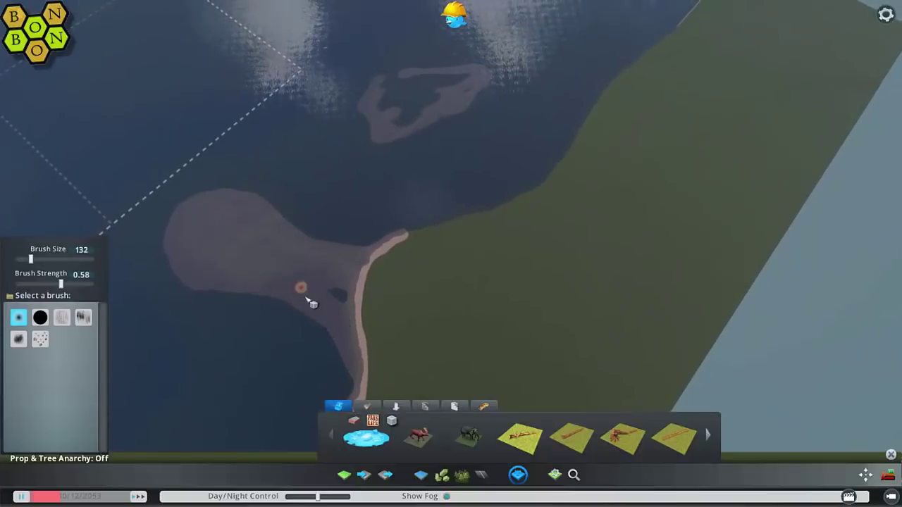
# Step: Paint sand along the rest of the far shore from the map edge back to the large sandbank
pyautogui.moveTo(343, 296); pyautogui.dragTo(393, 238, button='middle')
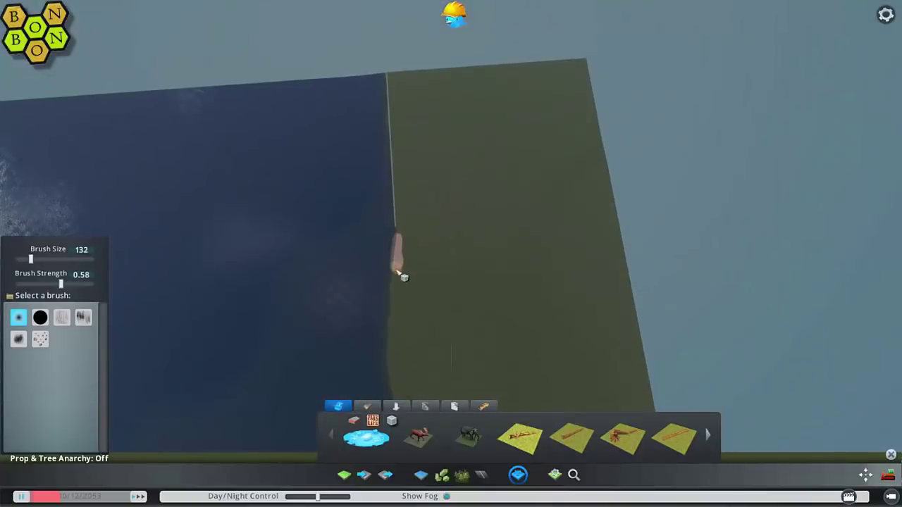
pyautogui.press('s')
pyautogui.moveTo(394, 275); pyautogui.dragTo(397, 230)
pyautogui.press('s')
pyautogui.moveTo(400, 332)
pyautogui.mouseDown()
pyautogui.moveTo(404, 323)
pyautogui.moveTo(398, 366)
pyautogui.mouseUp()
pyautogui.press('s')
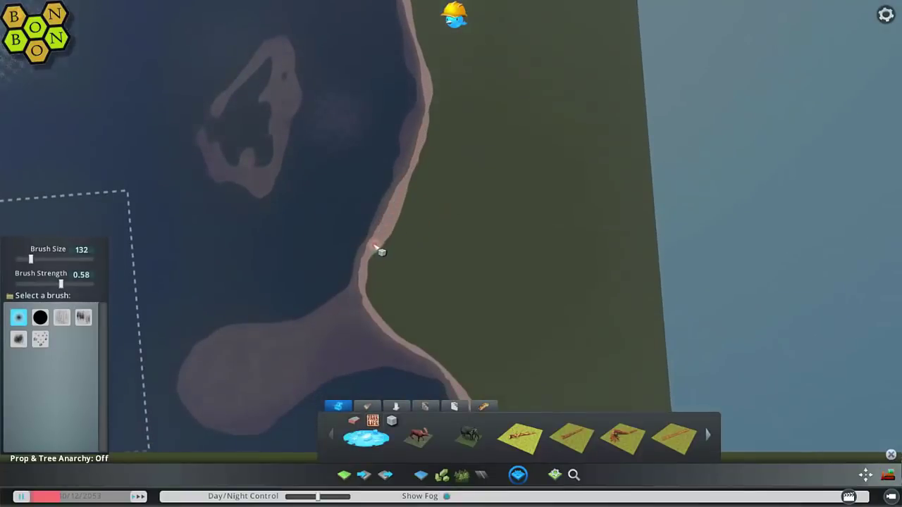
# Step: Paint a row of small sand spots and two elongated submerged sandbanks in the water near the highway bridge
pyautogui.scroll(-3, 410, 56)
pyautogui.moveTo(409, 53)
pyautogui.mouseDown(button='middle')
pyautogui.moveTo(338, 63)
pyautogui.moveTo(282, 141)
pyautogui.moveTo(352, 211)
pyautogui.mouseUp(button='middle')
pyautogui.press('a')
pyautogui.moveTo(446, 195); pyautogui.dragTo(501, 195)
pyautogui.scroll(3, 501, 195)
pyautogui.moveTo(500, 195)
pyautogui.mouseDown(button='middle')
pyautogui.moveTo(479, 226)
pyautogui.moveTo(465, 282)
pyautogui.mouseUp(button='middle')
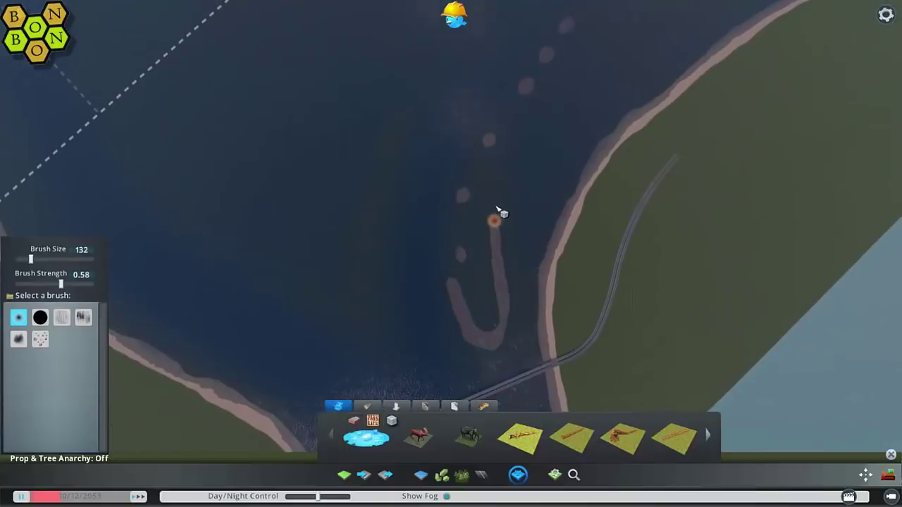
pyautogui.moveTo(492, 183); pyautogui.dragTo(473, 239)
pyautogui.press('a')
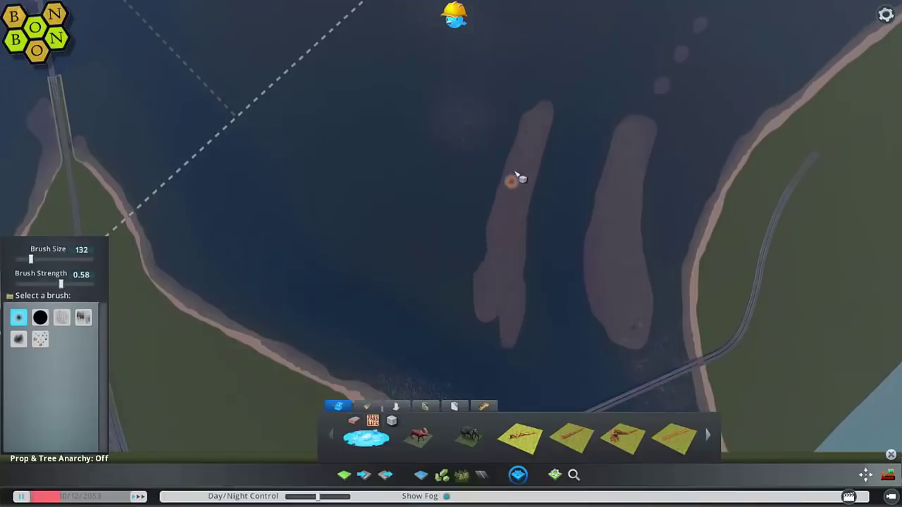
# Step: Paint a third elongated sandbank off the interchange-side shore and round out the middle sandbank's end nearest the highway bridge
pyautogui.moveTo(517, 169); pyautogui.dragTo(458, 209, button='middle')
pyautogui.press('w')
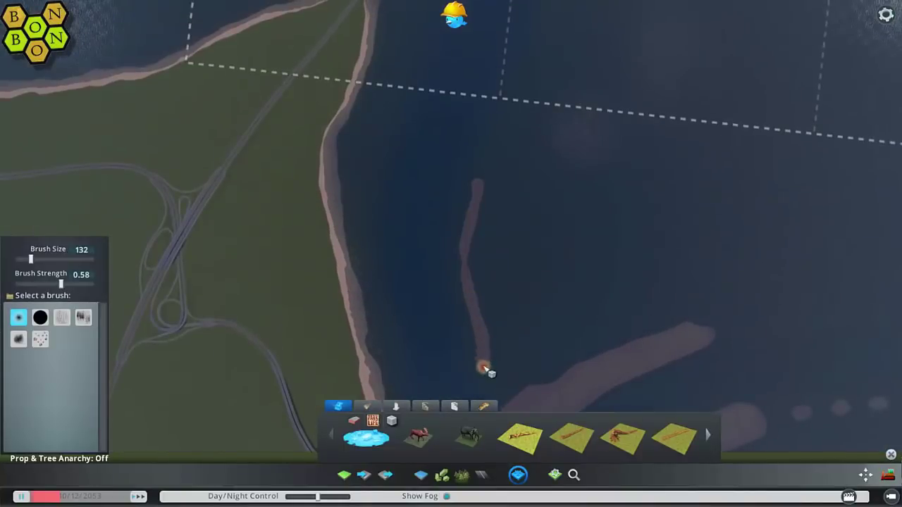
pyautogui.moveTo(485, 241); pyautogui.dragTo(476, 280)
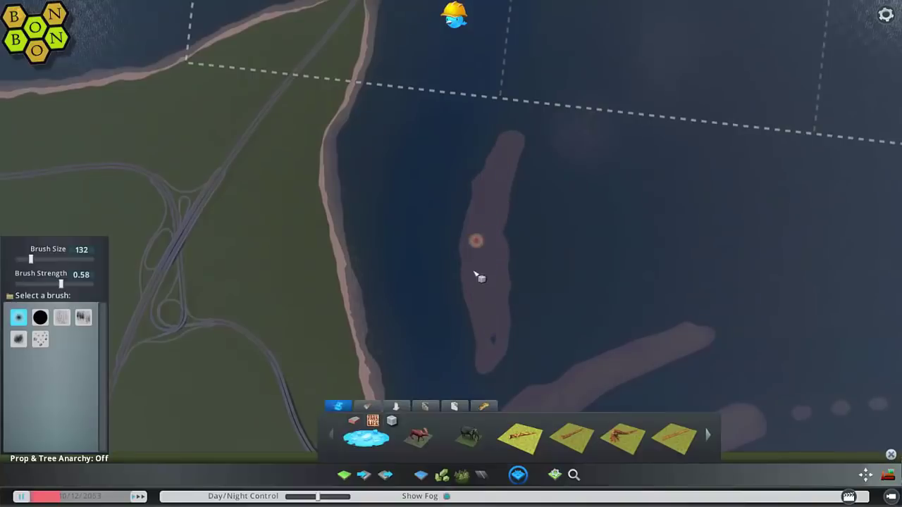
pyautogui.press('d')
pyautogui.moveTo(499, 352); pyautogui.dragTo(505, 266, button='middle')
pyautogui.press('a')
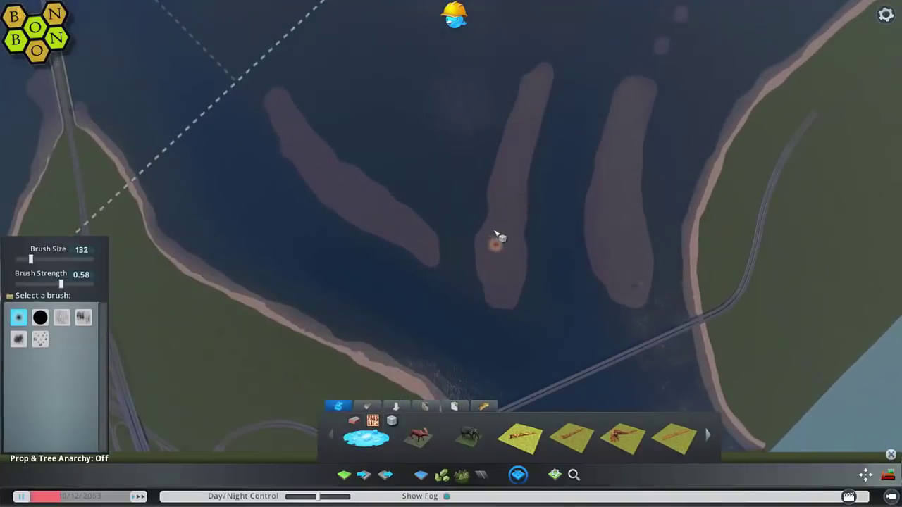
# Step: Paint a small forked sandbank beside the elongated ones and join the row of sand spots into one long narrow sandbank
pyautogui.moveTo(546, 51); pyautogui.dragTo(448, 248, button='middle')
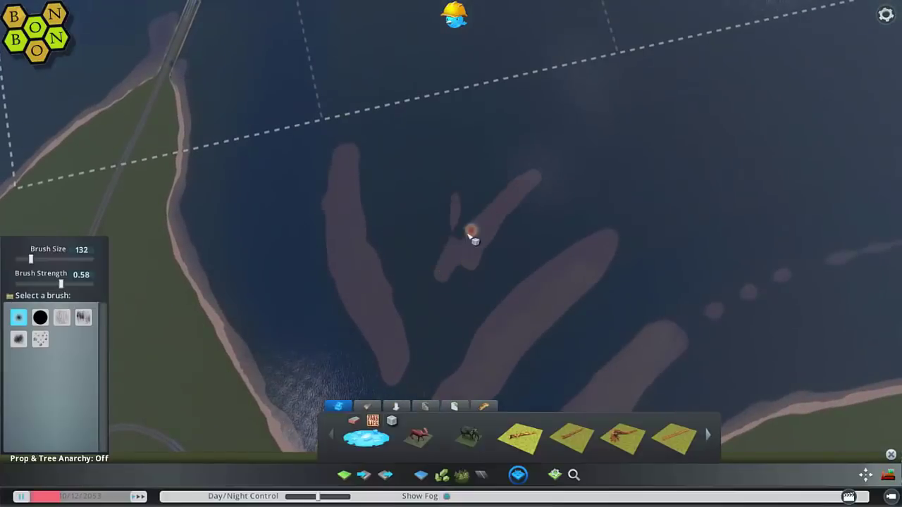
pyautogui.scroll(-5, 477, 243)
pyautogui.moveTo(477, 243); pyautogui.dragTo(585, 245, button='middle')
pyautogui.scroll(4, 451, 247)
pyautogui.moveTo(480, 246); pyautogui.dragTo(451, 247, button='middle')
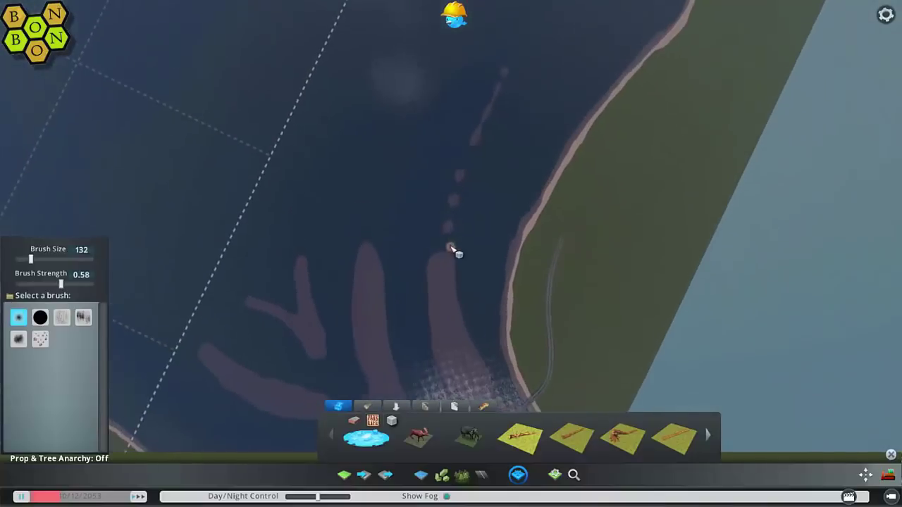
pyautogui.moveTo(453, 249); pyautogui.dragTo(480, 146)
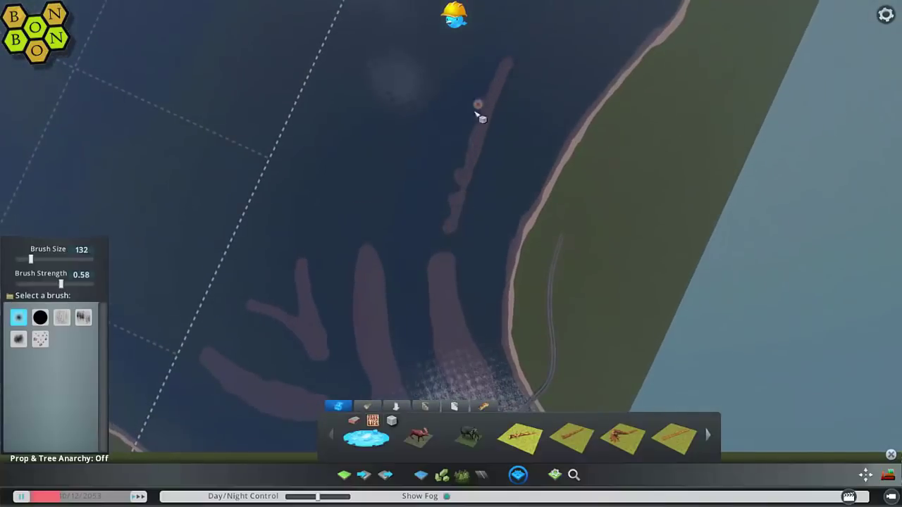
pyautogui.moveTo(453, 195); pyautogui.dragTo(465, 157)
# Step: Paint a wide submerged sand strip along the river delta coast and the headland's outer shore with brush size 238
pyautogui.press('w')
pyautogui.scroll(-4, 465, 176)
pyautogui.moveTo(522, 211); pyautogui.dragTo(463, 239, button='middle')
pyautogui.scroll(2, 452, 227)
pyautogui.press('d')
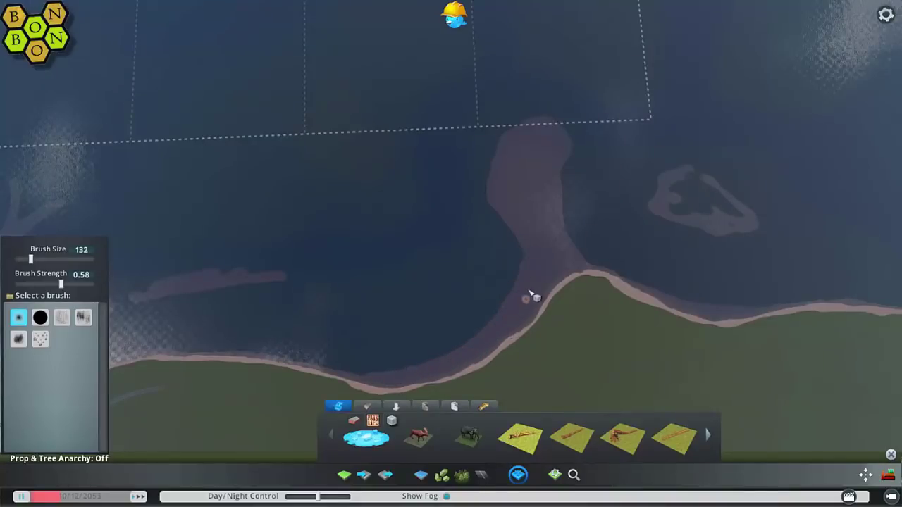
pyautogui.scroll(-5, 530, 296)
pyautogui.moveTo(530, 296); pyautogui.dragTo(635, 247, button='middle')
pyautogui.scroll(5, 530, 296)
pyautogui.moveTo(530, 296)
pyautogui.mouseDown(button='middle')
pyautogui.moveTo(472, 303)
pyautogui.moveTo(423, 352)
pyautogui.mouseUp(button='middle')
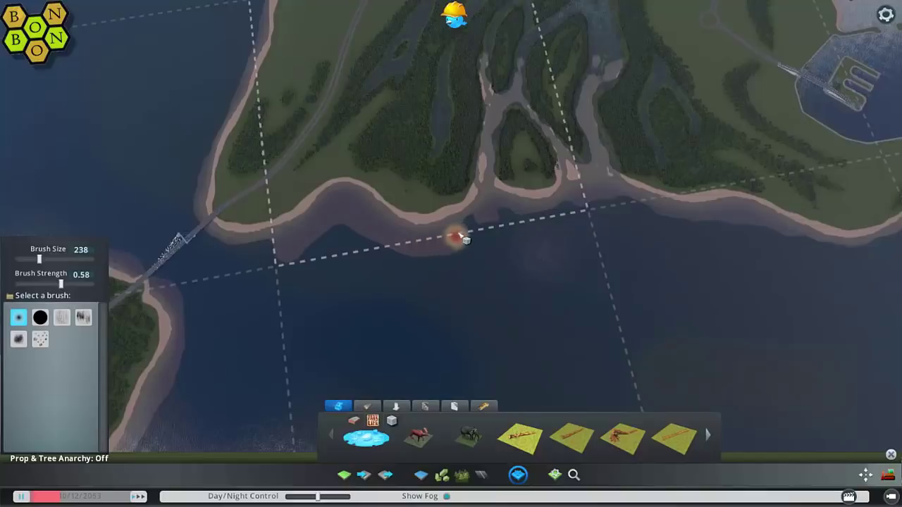
pyautogui.moveTo(664, 223); pyautogui.dragTo(441, 279, button='middle')
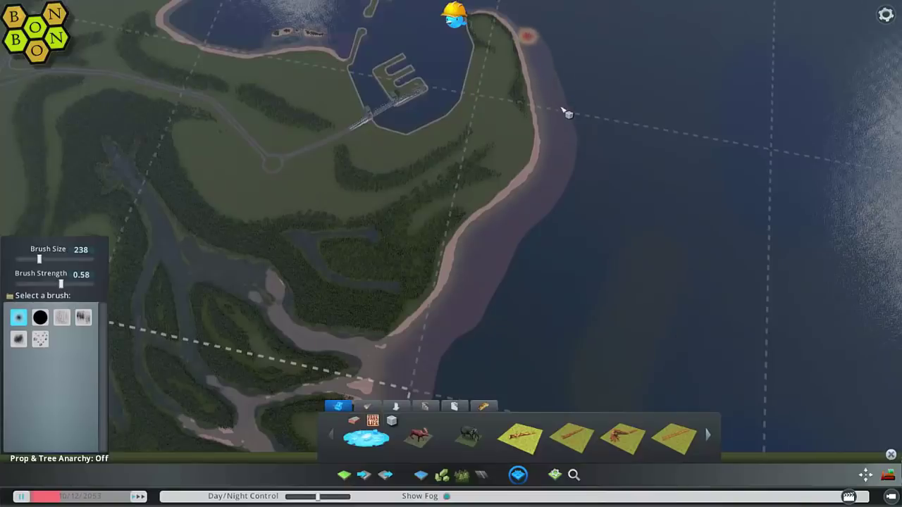
# Step: Paint sand along the lagoon's inner shores, using brush size 82 to even out the stretch beside the breakwater
pyautogui.moveTo(560, 119); pyautogui.dragTo(455, 252, button='middle')
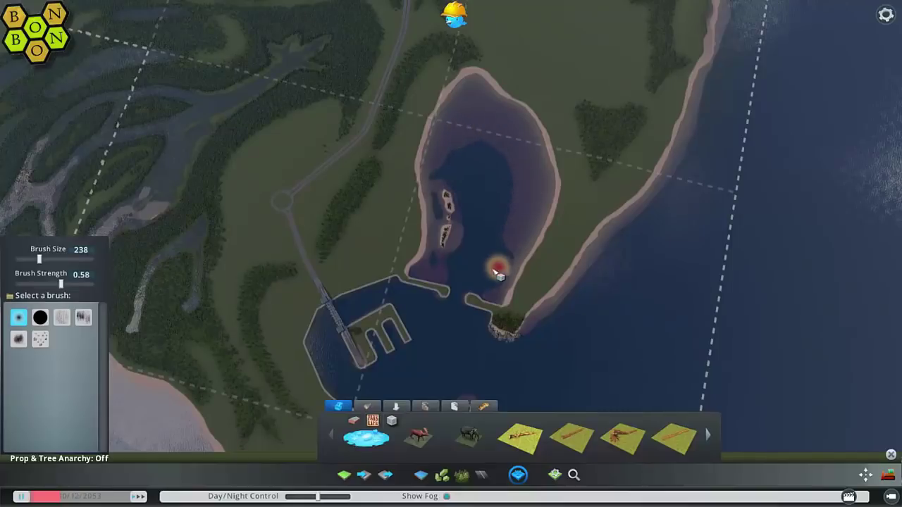
pyautogui.scroll(6, 493, 273)
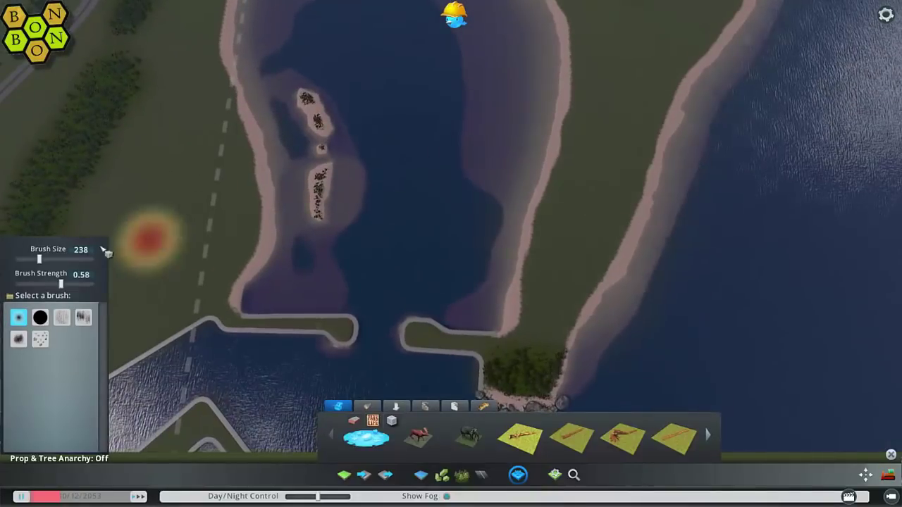
pyautogui.moveTo(39, 260); pyautogui.dragTo(35, 260)
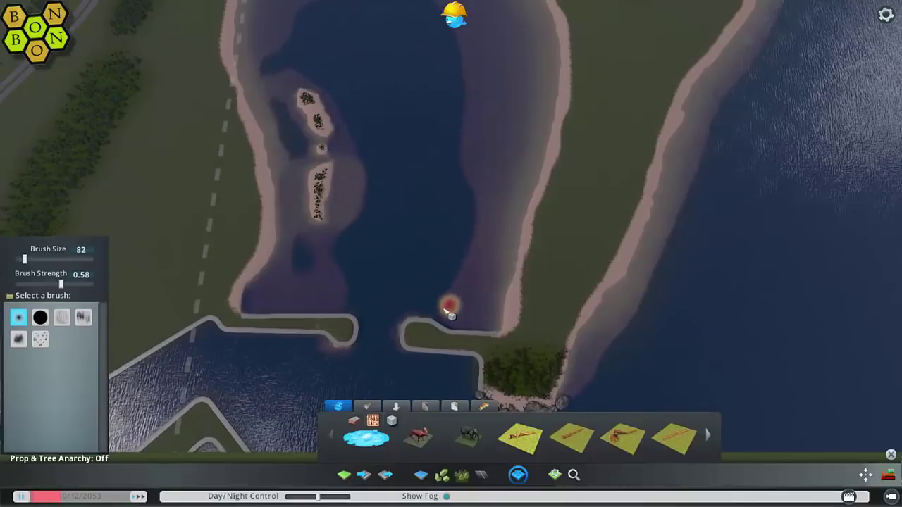
pyautogui.moveTo(451, 322)
pyautogui.mouseDown(button='middle')
pyautogui.moveTo(304, 317)
pyautogui.moveTo(309, 299)
pyautogui.mouseUp(button='middle')
# Step: Paint an irregular submerged sandbank in the middle of the lagoon with the streaky textured brush at size 82
pyautogui.scroll(-4, 451, 322)
pyautogui.scroll(5, 451, 322)
pyautogui.moveTo(451, 251); pyautogui.dragTo(429, 275, button='middle')
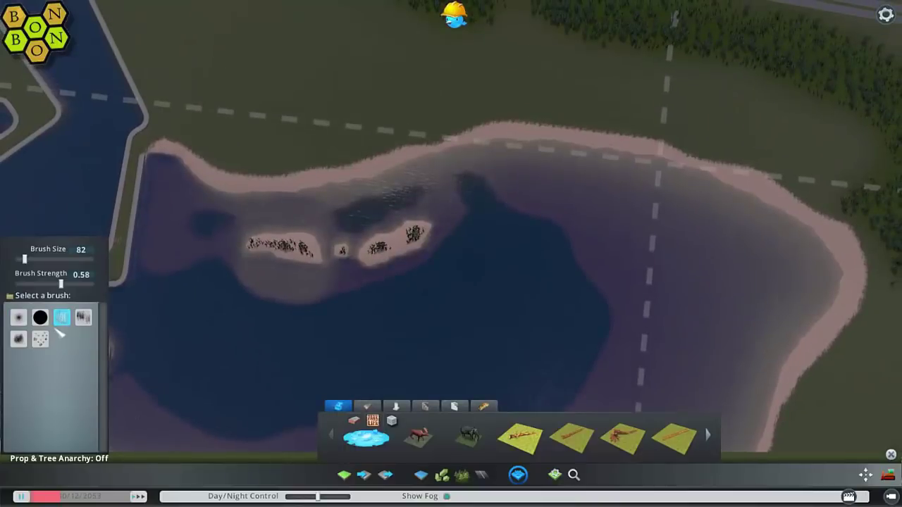
pyautogui.press('s')
pyautogui.moveTo(488, 227)
pyautogui.mouseDown()
pyautogui.moveTo(356, 266)
pyautogui.moveTo(456, 275)
pyautogui.moveTo(534, 256)
pyautogui.moveTo(485, 303)
pyautogui.moveTo(495, 288)
pyautogui.mouseUp()
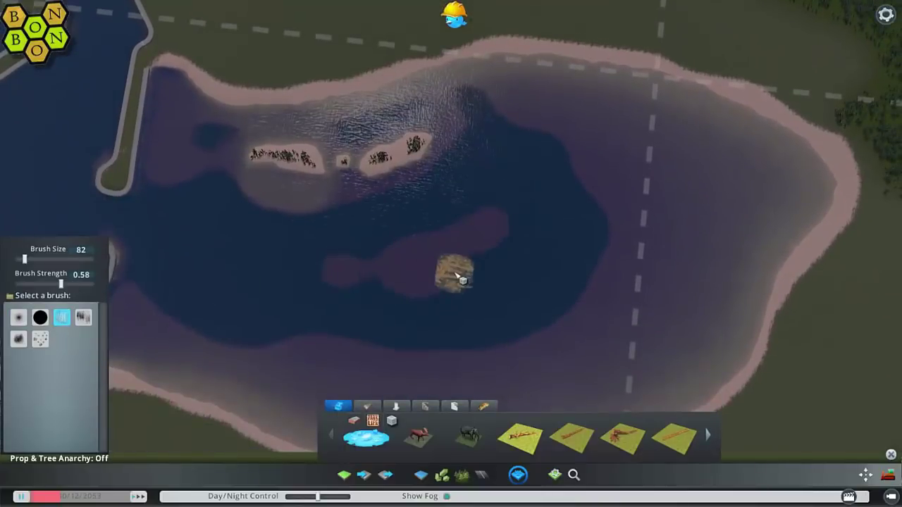
# Step: Paint a submerged sand patch on the harbour side of each breakwater at the lagoon entrance
pyautogui.press('a')
pyautogui.moveTo(424, 350); pyautogui.dragTo(564, 350, button='middle')
pyautogui.scroll(-3, 451, 254)
pyautogui.scroll(3, 451, 253)
pyautogui.press('s')
pyautogui.press('a')
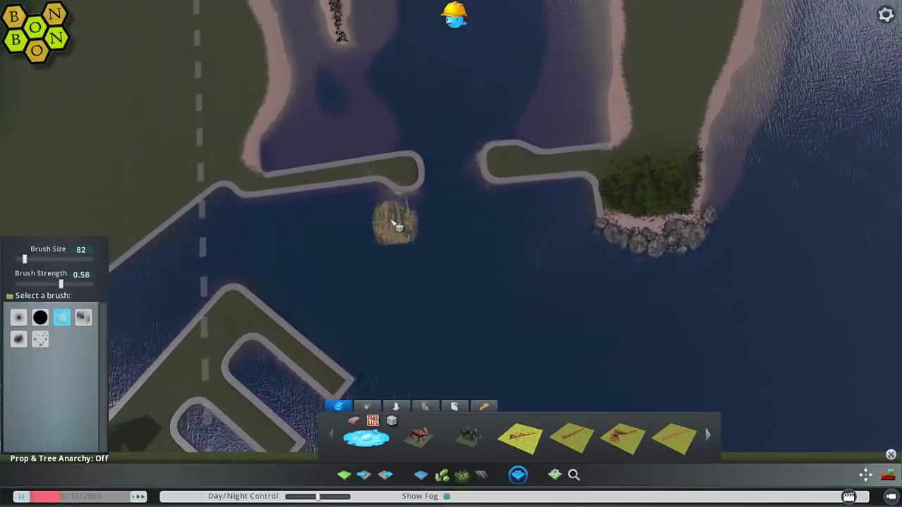
pyautogui.moveTo(396, 225)
pyautogui.mouseDown()
pyautogui.moveTo(513, 215)
pyautogui.moveTo(553, 234)
pyautogui.mouseUp()
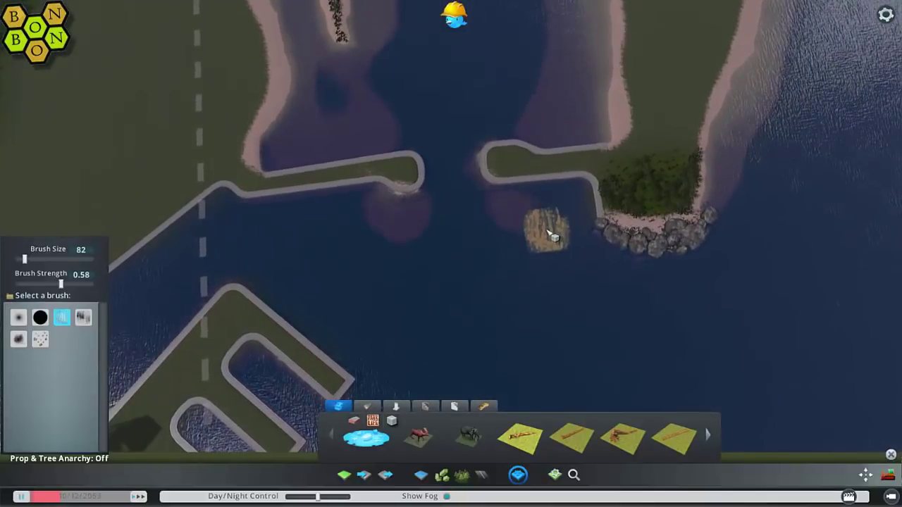
# Step: Reduce the brush size to 54 and spread the sand patches along the harbour sides of both breakwaters
pyautogui.scroll(4, 227, 239)
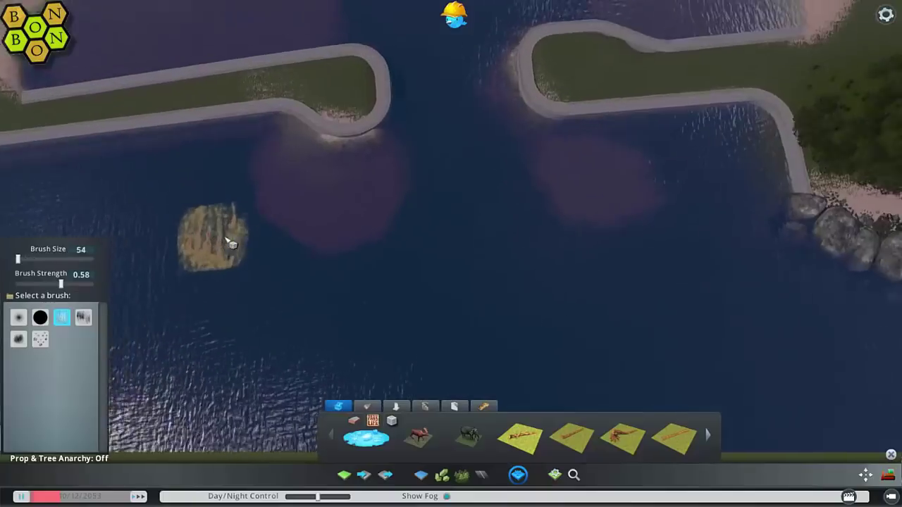
pyautogui.moveTo(229, 243); pyautogui.dragTo(310, 236, button='middle')
pyautogui.press('a')
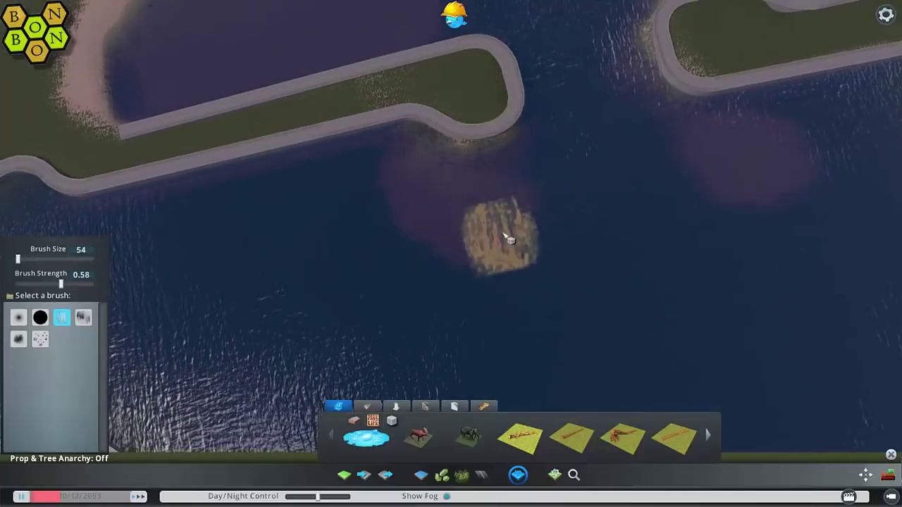
pyautogui.moveTo(508, 240)
pyautogui.mouseDown()
pyautogui.moveTo(534, 212)
pyautogui.moveTo(433, 246)
pyautogui.moveTo(312, 201)
pyautogui.moveTo(340, 109)
pyautogui.mouseUp()
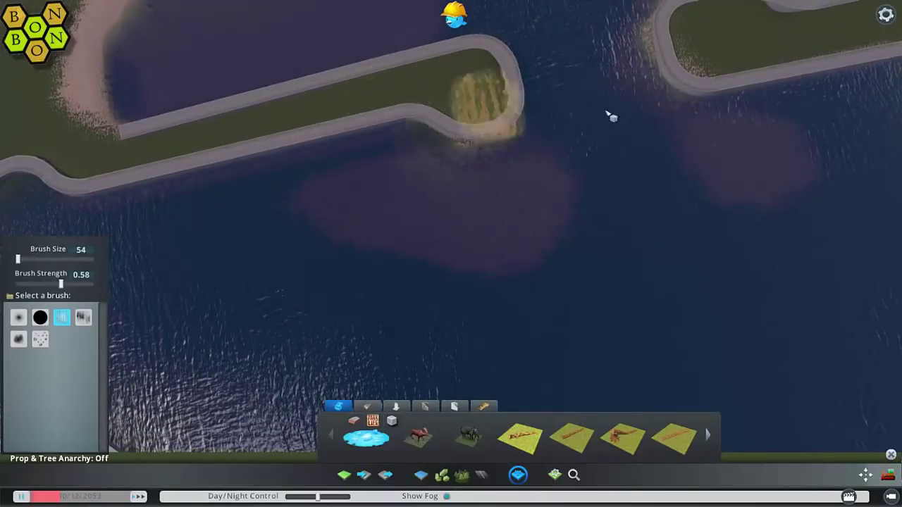
pyautogui.press('d')
pyautogui.moveTo(730, 223); pyautogui.dragTo(411, 245, button='middle')
pyautogui.moveTo(513, 202)
pyautogui.mouseDown()
pyautogui.moveTo(599, 206)
pyautogui.moveTo(630, 125)
pyautogui.moveTo(598, 176)
pyautogui.mouseUp()
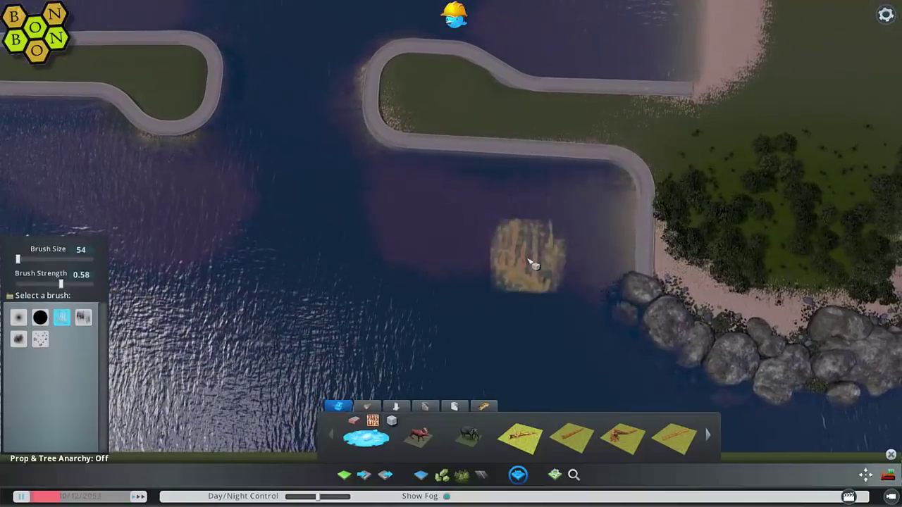
# Step: Paint sand in both slips of the comb-shaped pier with brush size 50 and extend it past the slip mouths
pyautogui.moveTo(532, 263)
pyautogui.mouseDown(button='middle')
pyautogui.moveTo(487, 246)
pyautogui.moveTo(437, 243)
pyautogui.moveTo(395, 253)
pyautogui.moveTo(465, 236)
pyautogui.moveTo(458, 218)
pyautogui.mouseUp(button='middle')
pyautogui.press('a')
pyautogui.press('w')
pyautogui.scroll(3, 459, 218)
pyautogui.moveTo(459, 217)
pyautogui.mouseDown()
pyautogui.moveTo(458, 200)
pyautogui.moveTo(466, 246)
pyautogui.moveTo(448, 267)
pyautogui.mouseUp()
pyautogui.press('s')
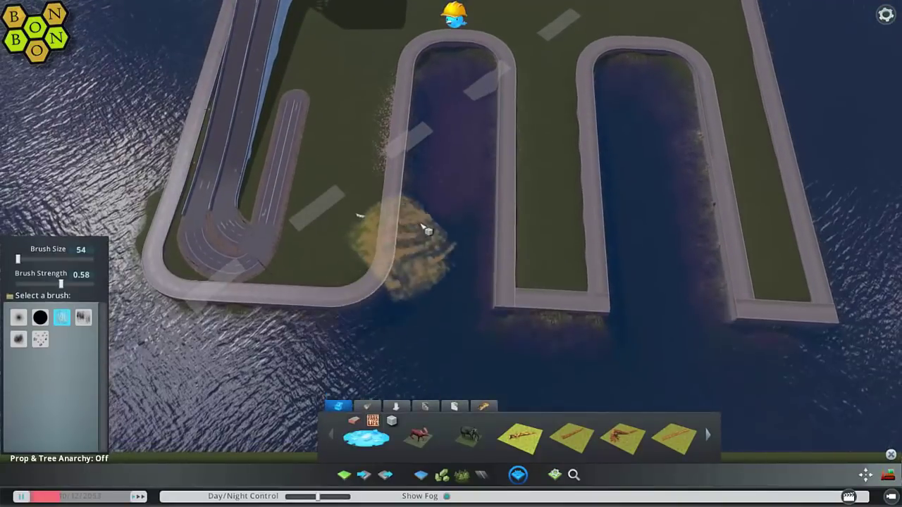
pyautogui.moveTo(19, 260); pyautogui.dragTo(14, 260)
pyautogui.moveTo(426, 202); pyautogui.dragTo(443, 305)
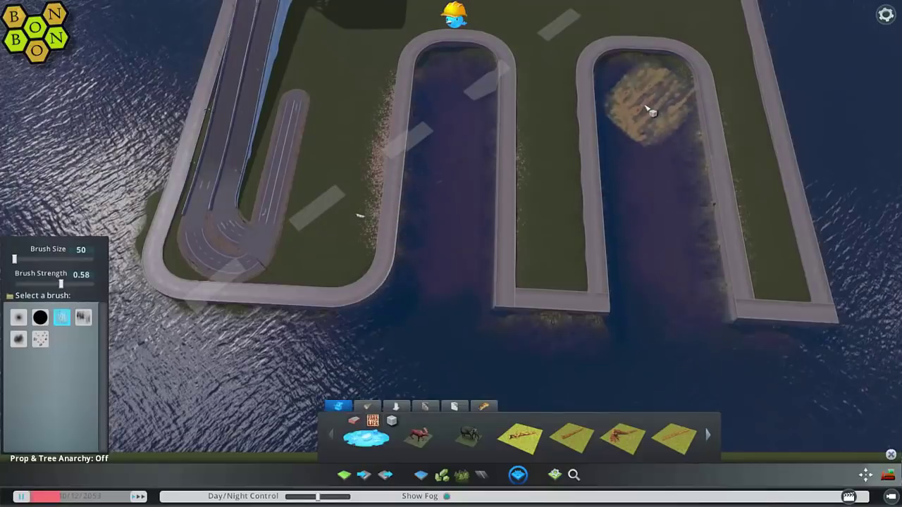
pyautogui.moveTo(649, 108)
pyautogui.mouseDown()
pyautogui.moveTo(661, 83)
pyautogui.moveTo(648, 84)
pyautogui.moveTo(666, 151)
pyautogui.mouseUp()
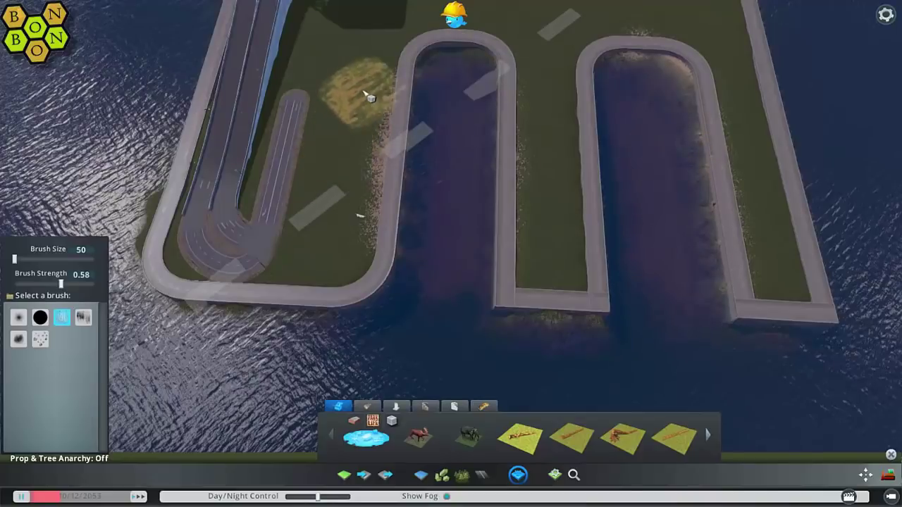
pyautogui.scroll(-4, 459, 316)
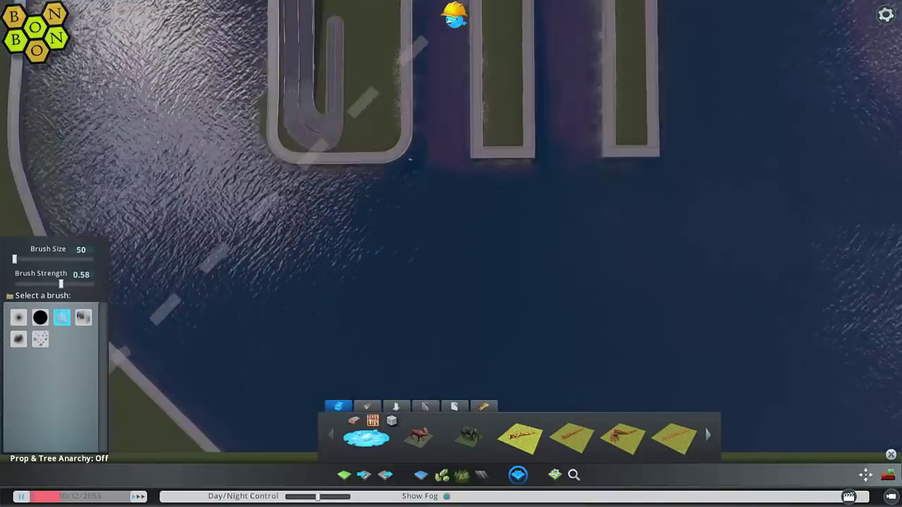
pyautogui.scroll(-5, 493, 272)
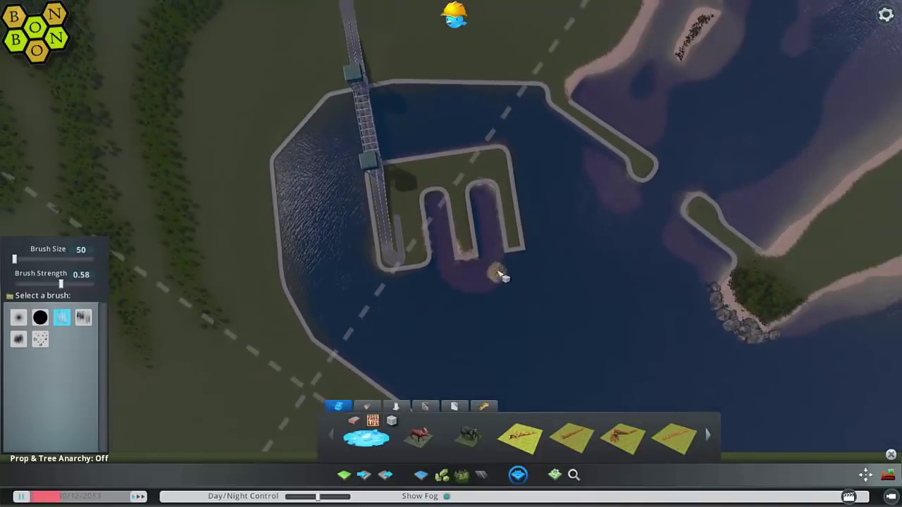
# Step: Paint a submerged sand strip along the harbour basin's quay wall, starting beside the drawbridge
pyautogui.moveTo(451, 289); pyautogui.dragTo(464, 285, button='middle')
pyautogui.press('a')
pyautogui.scroll(4, 458, 285)
pyautogui.press('s')
pyautogui.moveTo(443, 215)
pyautogui.mouseDown()
pyautogui.moveTo(492, 301)
pyautogui.moveTo(527, 313)
pyautogui.mouseUp()
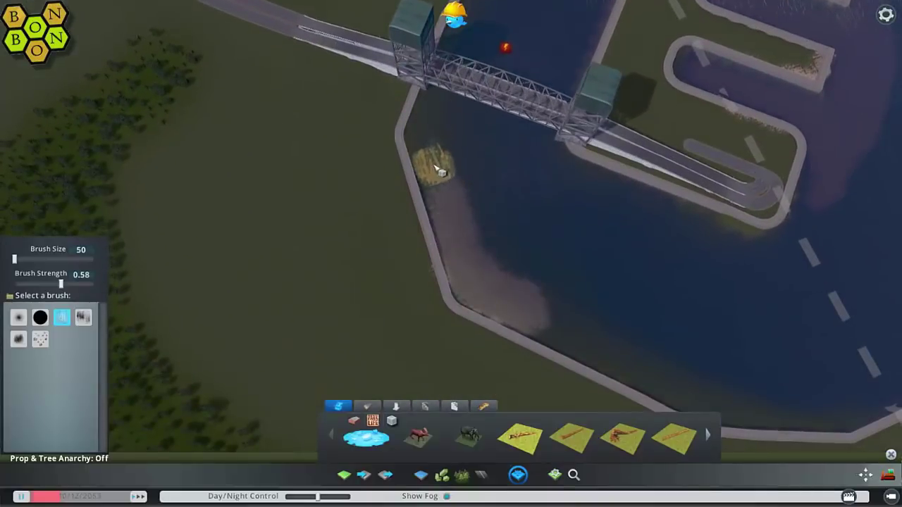
pyautogui.moveTo(437, 167)
pyautogui.mouseDown()
pyautogui.moveTo(435, 125)
pyautogui.moveTo(483, 49)
pyautogui.moveTo(433, 141)
pyautogui.moveTo(453, 146)
pyautogui.moveTo(394, 169)
pyautogui.moveTo(437, 174)
pyautogui.mouseUp()
pyautogui.moveTo(432, 137)
pyautogui.mouseDown()
pyautogui.moveTo(499, 216)
pyautogui.moveTo(671, 318)
pyautogui.mouseUp()
# Step: Continue the sand strip along the next stretch of the quay wall, tapering it toward the far corner
pyautogui.moveTo(671, 318); pyautogui.dragTo(479, 285, button='middle')
pyautogui.press('w')
pyautogui.moveTo(497, 205); pyautogui.dragTo(479, 38)
pyautogui.press('w')
pyautogui.moveTo(480, 39); pyautogui.dragTo(472, 254, button='middle')
pyautogui.moveTo(477, 255); pyautogui.dragTo(531, 251)
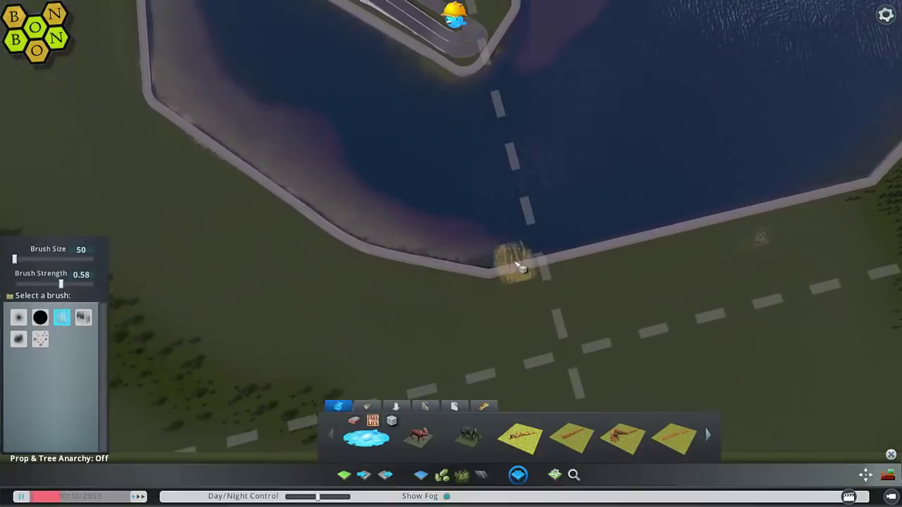
# Step: Paint sand along both sides of the channel between the comb-shaped pier and the quay wall behind the drawbridge
pyautogui.moveTo(585, 288)
pyautogui.mouseDown(button='middle')
pyautogui.moveTo(553, 287)
pyautogui.moveTo(522, 261)
pyautogui.moveTo(574, 211)
pyautogui.moveTo(585, 162)
pyautogui.moveTo(563, 140)
pyautogui.mouseUp(button='middle')
pyautogui.press('w')
pyautogui.press('a')
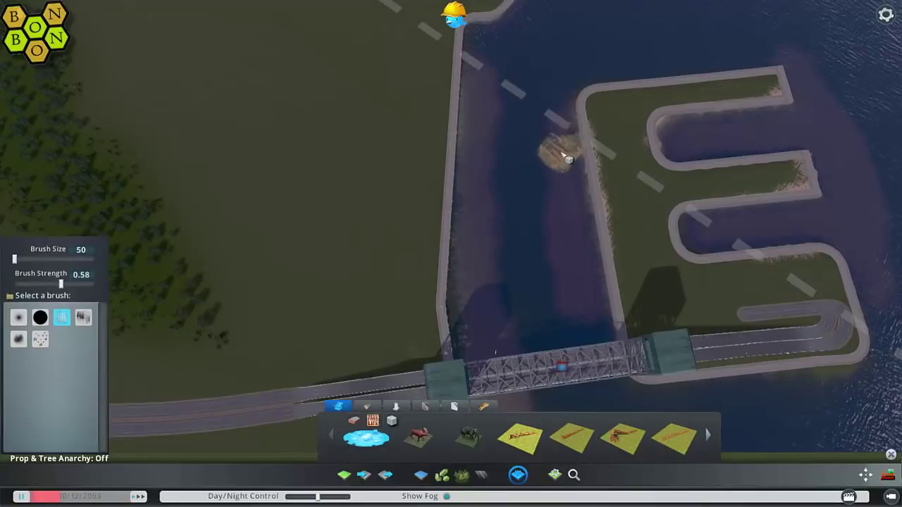
pyautogui.moveTo(618, 181)
pyautogui.mouseDown(button='middle')
pyautogui.moveTo(400, 232)
pyautogui.moveTo(451, 241)
pyautogui.mouseUp(button='middle')
pyautogui.press('w')
pyautogui.press('a')
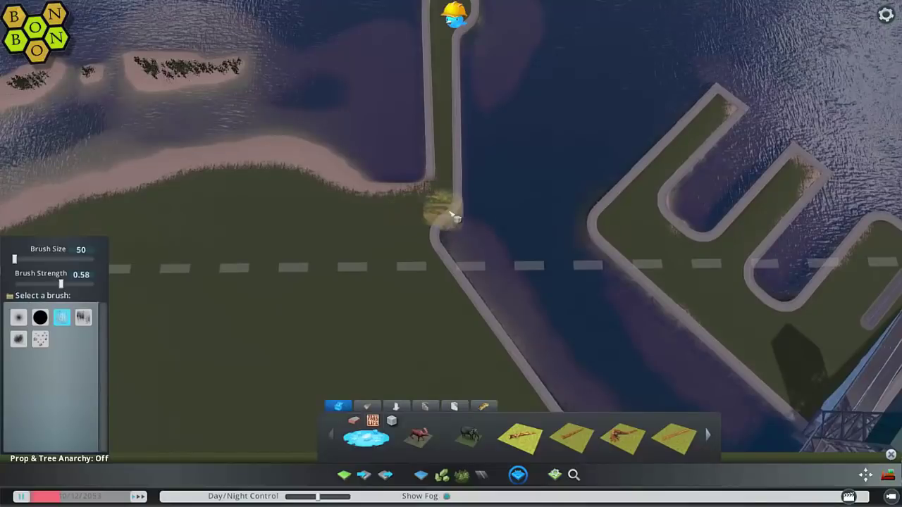
# Step: Extend the lagoon beach's sand to the base of the breakwater and switch back to the soft round brush
pyautogui.moveTo(441, 189); pyautogui.dragTo(402, 186)
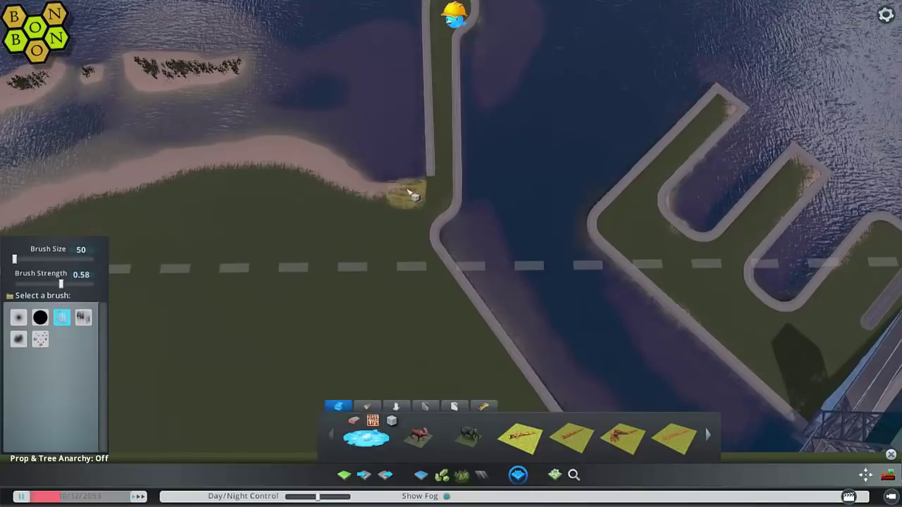
pyautogui.moveTo(460, 228)
pyautogui.mouseDown(button='middle')
pyautogui.moveTo(310, 222)
pyautogui.moveTo(232, 201)
pyautogui.mouseUp(button='middle')
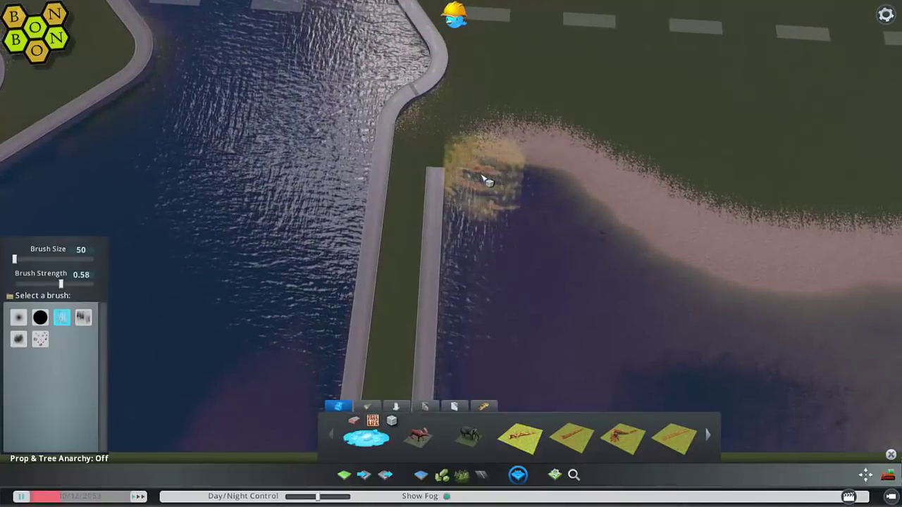
pyautogui.moveTo(493, 248)
pyautogui.mouseDown(button='middle')
pyautogui.moveTo(212, 43)
pyautogui.moveTo(122, 263)
pyautogui.mouseUp(button='middle')
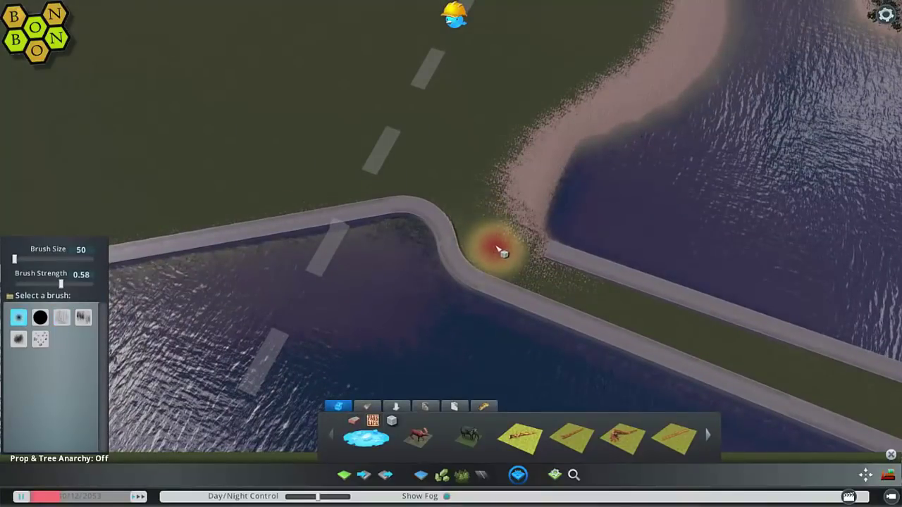
# Step: Inspect the painted sand around the drawbridge, the harbour basin and the wooded headland's tip
pyautogui.scroll(-5, 497, 251)
pyautogui.press('a')
pyautogui.moveTo(496, 251)
pyautogui.mouseDown(button='middle')
pyautogui.moveTo(564, 232)
pyautogui.moveTo(599, 274)
pyautogui.moveTo(684, 275)
pyautogui.mouseUp(button='middle')
pyautogui.scroll(3, 497, 250)
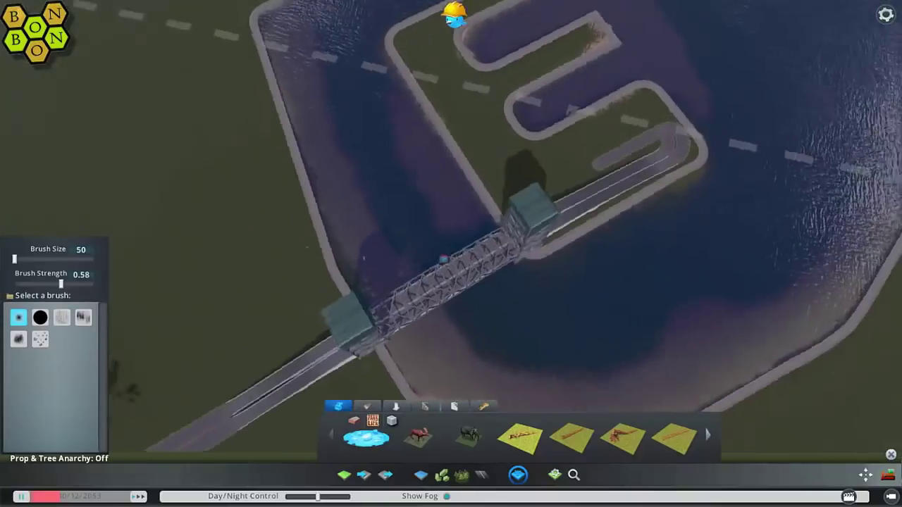
pyautogui.press('d')
pyautogui.press('w')
pyautogui.moveTo(497, 250); pyautogui.dragTo(247, 247, button='middle')
pyautogui.scroll(-5, 451, 254)
pyautogui.scroll(5, 543, 373)
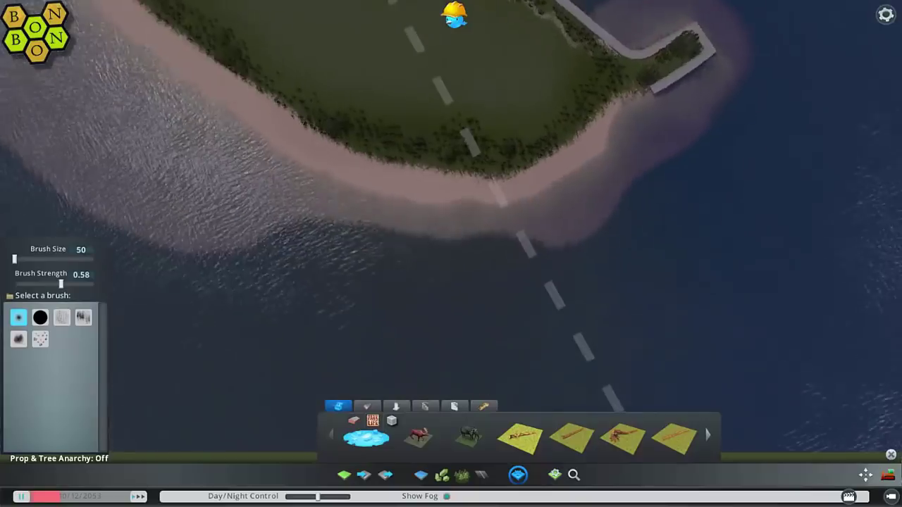
pyautogui.moveTo(522, 200); pyautogui.dragTo(546, 201, button='middle')
pyautogui.moveTo(559, 226)
pyautogui.mouseDown()
pyautogui.moveTo(256, 292)
pyautogui.moveTo(113, 260)
pyautogui.mouseUp()
pyautogui.scroll(-3, 113, 261)
pyautogui.press('a')
pyautogui.moveTo(113, 260); pyautogui.dragTo(42, 260, button='middle')
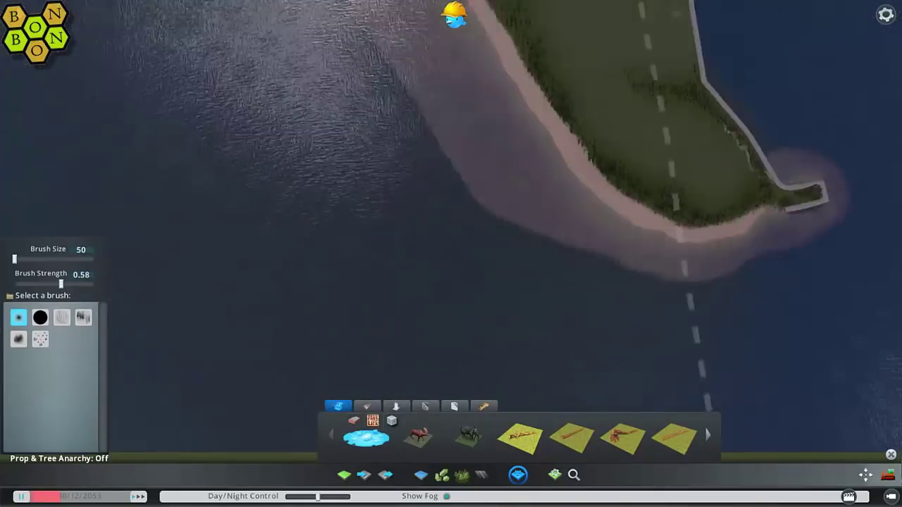
# Step: Switch to the streaky brush at size 302 and widen the submerged sand in front of the river delta's coast
pyautogui.scroll(-4, 451, 254)
pyautogui.press('a')
pyautogui.press('w')
pyautogui.moveTo(451, 254); pyautogui.dragTo(666, 253, button='middle')
pyautogui.scroll(2, 451, 254)
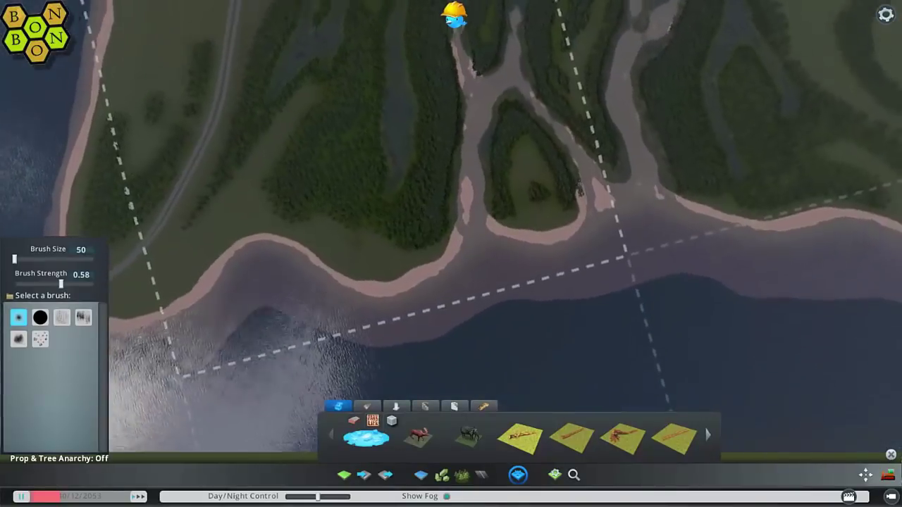
pyautogui.press('s')
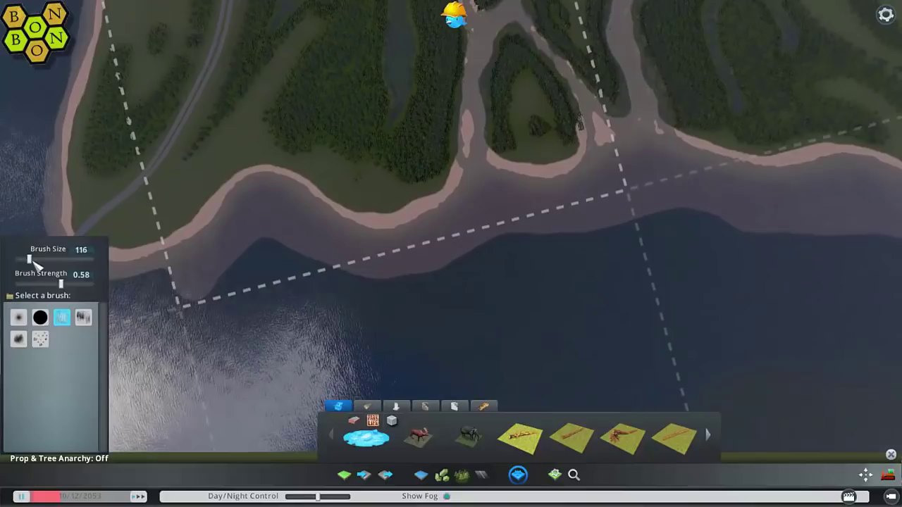
pyautogui.moveTo(38, 264); pyautogui.dragTo(43, 260)
pyautogui.moveTo(447, 298)
pyautogui.mouseDown()
pyautogui.moveTo(373, 317)
pyautogui.moveTo(451, 298)
pyautogui.mouseUp()
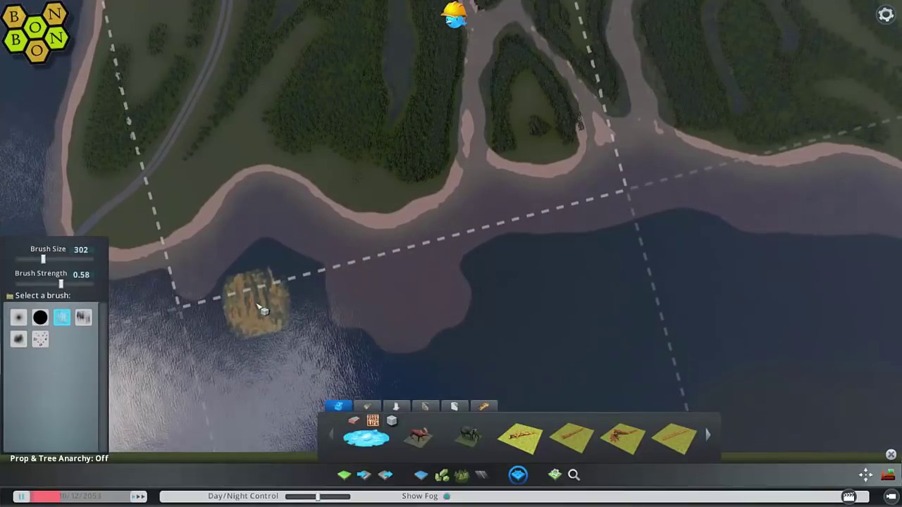
pyautogui.moveTo(303, 267); pyautogui.dragTo(290, 265, button='middle')
# Step: Extend the widened underwater sand shelf along the coast from the delta's mouth toward the harbour headland
pyautogui.press('d')
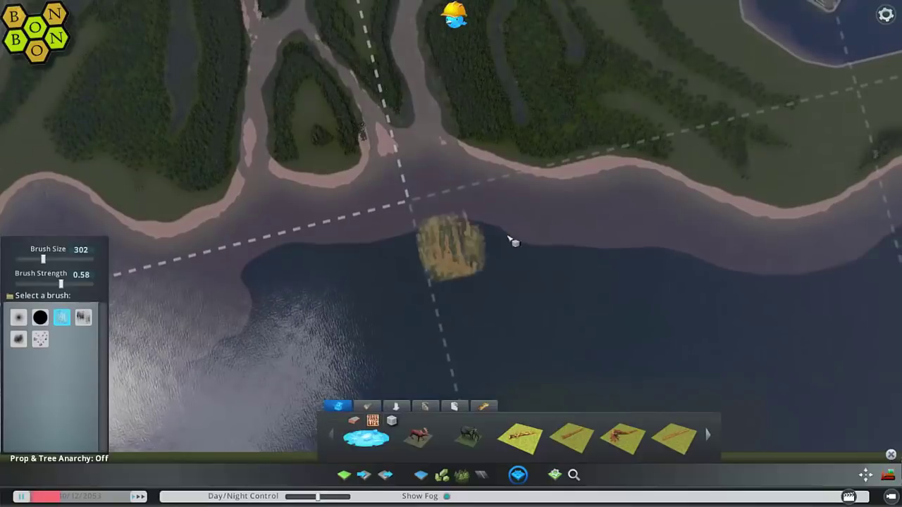
pyautogui.moveTo(522, 239)
pyautogui.mouseDown()
pyautogui.moveTo(362, 232)
pyautogui.moveTo(342, 277)
pyautogui.moveTo(250, 278)
pyautogui.moveTo(271, 260)
pyautogui.moveTo(422, 240)
pyautogui.moveTo(514, 242)
pyautogui.moveTo(486, 213)
pyautogui.moveTo(637, 264)
pyautogui.moveTo(779, 274)
pyautogui.mouseUp()
pyautogui.moveTo(779, 273)
pyautogui.mouseDown(button='middle')
pyautogui.moveTo(853, 273)
pyautogui.moveTo(446, 246)
pyautogui.mouseUp(button='middle')
pyautogui.press('d')
pyautogui.press('s')
pyautogui.moveTo(472, 191); pyautogui.dragTo(768, 201, button='middle')
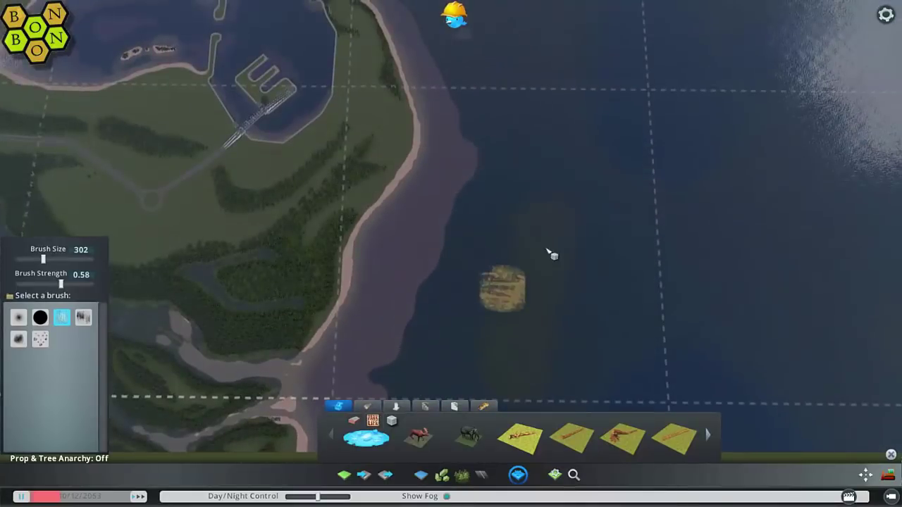
# Step: Paint an elongated submerged sandbank offshore, parallel to the coast between the delta and the harbour
pyautogui.moveTo(548, 253)
pyautogui.mouseDown()
pyautogui.moveTo(515, 354)
pyautogui.moveTo(519, 343)
pyautogui.moveTo(536, 341)
pyautogui.moveTo(520, 367)
pyautogui.mouseUp()
pyautogui.press('s')
pyautogui.moveTo(519, 286)
pyautogui.mouseDown()
pyautogui.moveTo(512, 195)
pyautogui.moveTo(566, 47)
pyautogui.moveTo(591, 312)
pyautogui.moveTo(555, 249)
pyautogui.moveTo(538, 302)
pyautogui.mouseUp()
pyautogui.press('s')
pyautogui.moveTo(482, 382)
pyautogui.mouseDown(button='middle')
pyautogui.moveTo(247, 374)
pyautogui.moveTo(303, 373)
pyautogui.mouseUp(button='middle')
# Step: Paint a rounded submerged sandbank in the open water beside the bridge islands
pyautogui.press('w')
pyautogui.press('d')
pyautogui.moveTo(317, 236); pyautogui.dragTo(427, 236, button='middle')
pyautogui.press('s')
pyautogui.press('a')
pyautogui.moveTo(427, 236)
pyautogui.mouseDown()
pyautogui.moveTo(397, 327)
pyautogui.moveTo(574, 191)
pyautogui.moveTo(391, 234)
pyautogui.moveTo(469, 229)
pyautogui.moveTo(477, 209)
pyautogui.moveTo(446, 255)
pyautogui.mouseUp()
pyautogui.moveTo(446, 255)
pyautogui.mouseDown(button='middle')
pyautogui.moveTo(532, 255)
pyautogui.moveTo(452, 255)
pyautogui.mouseUp(button='middle')
pyautogui.scroll(-5, 469, 255)
# Step: Paint a hook-shaped sandbank farther offshore from the bridge islands, fill its middle, and add a smaller bank beside it
pyautogui.press('d')
pyautogui.press('s')
pyautogui.press('a')
pyautogui.press('d')
pyautogui.press('s')
pyautogui.press('w')
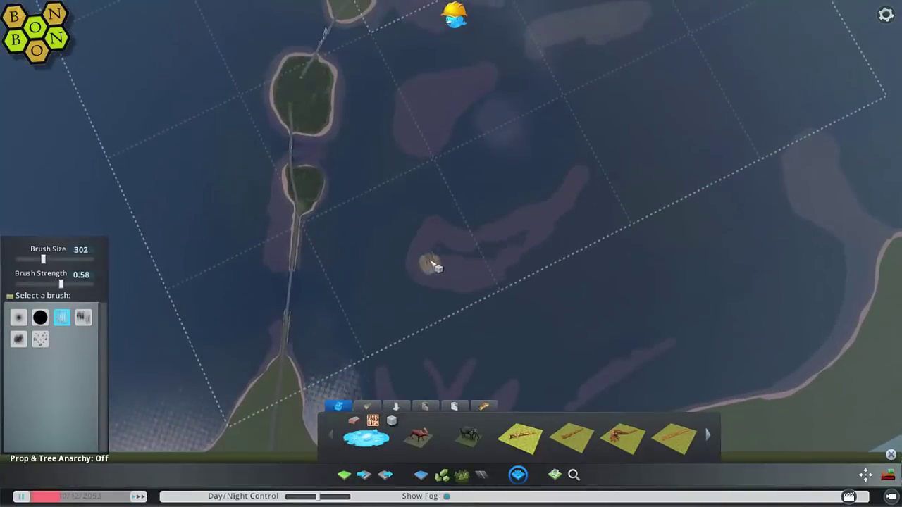
pyautogui.moveTo(605, 169); pyautogui.dragTo(533, 201, button='middle')
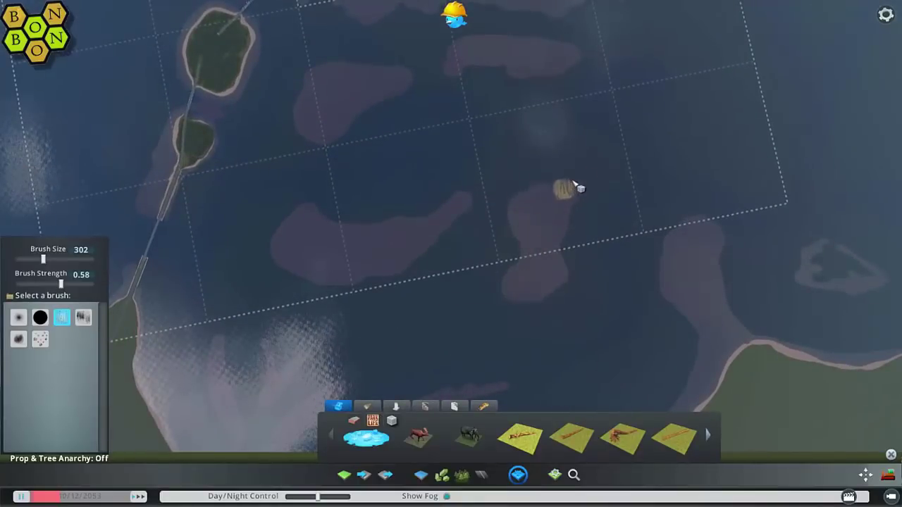
# Step: Lower the brush strength to 0.26, paint a large offshore sandbank and erase irregular hollows from its middle
pyautogui.moveTo(613, 157)
pyautogui.mouseDown(button='middle')
pyautogui.moveTo(680, 158)
pyautogui.moveTo(695, 145)
pyautogui.moveTo(687, 138)
pyautogui.moveTo(693, 148)
pyautogui.mouseUp(button='middle')
pyautogui.press('s')
pyautogui.press('w')
pyautogui.press('w')
pyautogui.moveTo(451, 254)
pyautogui.mouseDown(button='middle')
pyautogui.moveTo(511, 250)
pyautogui.moveTo(493, 261)
pyautogui.moveTo(455, 255)
pyautogui.mouseUp(button='middle')
pyautogui.moveTo(458, 311)
pyautogui.mouseDown()
pyautogui.moveTo(449, 252)
pyautogui.moveTo(489, 226)
pyautogui.moveTo(516, 256)
pyautogui.moveTo(543, 363)
pyautogui.mouseUp()
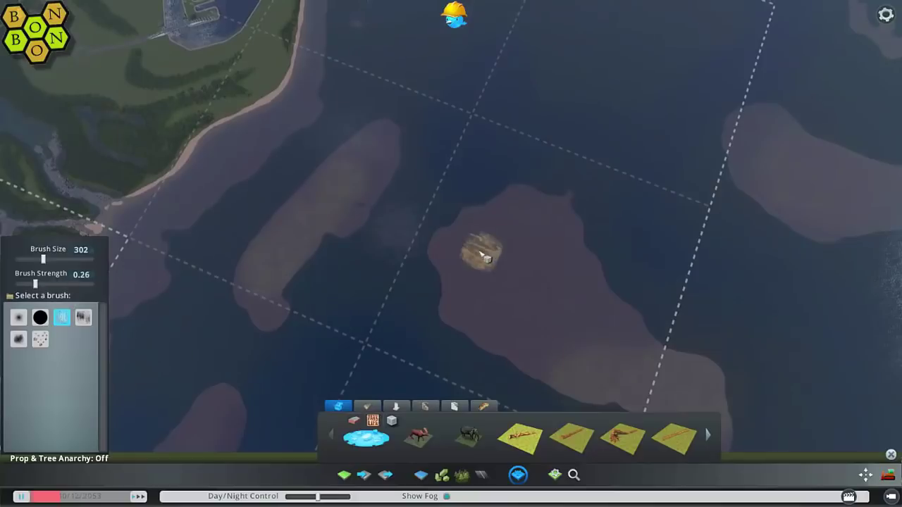
pyautogui.moveTo(480, 255)
pyautogui.mouseDown(button='right')
pyautogui.moveTo(467, 298)
pyautogui.moveTo(574, 334)
pyautogui.mouseUp(button='right')
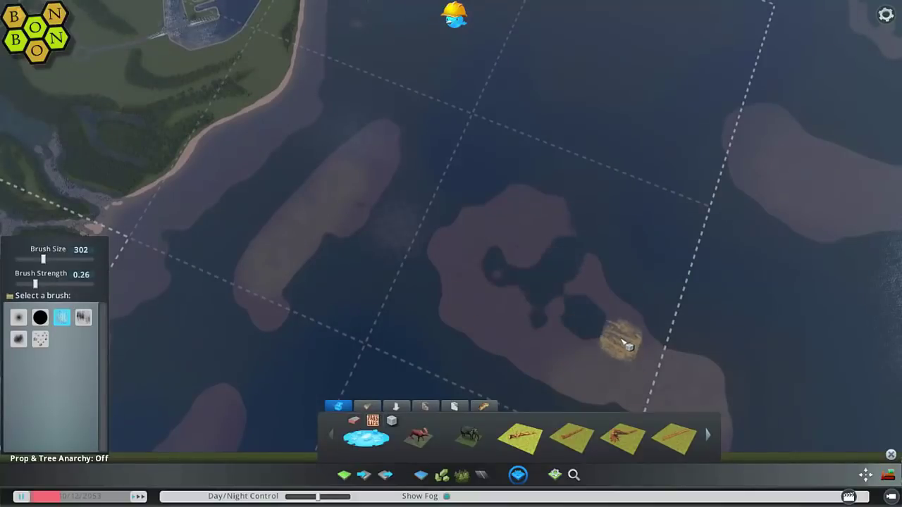
# Step: Begin a narrow curved sandbank in the open sea off the harbour headland
pyautogui.scroll(-3, 621, 341)
pyautogui.moveTo(622, 341)
pyautogui.mouseDown(button='middle')
pyautogui.moveTo(476, 307)
pyautogui.moveTo(395, 324)
pyautogui.moveTo(437, 352)
pyautogui.moveTo(473, 270)
pyautogui.mouseUp(button='middle')
pyautogui.press('s')
pyautogui.press('d')
pyautogui.press('w')
pyautogui.scroll(2, 473, 270)
pyautogui.moveTo(473, 270)
pyautogui.mouseDown()
pyautogui.moveTo(518, 262)
pyautogui.moveTo(439, 282)
pyautogui.moveTo(502, 252)
pyautogui.mouseUp()
pyautogui.scroll(-3, 500, 249)
pyautogui.press('w')
pyautogui.moveTo(500, 250); pyautogui.dragTo(444, 182, button='middle')
pyautogui.press('d')
pyautogui.press('a')
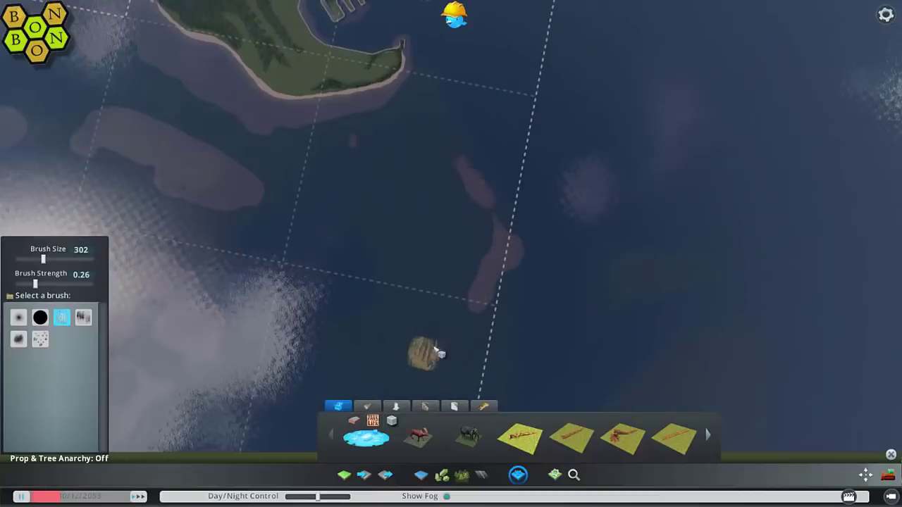
# Step: Broaden the curved sandbank off the harbour headland into a wide arc with streaky gaps
pyautogui.moveTo(474, 258); pyautogui.dragTo(469, 200)
pyautogui.moveTo(358, 384)
pyautogui.mouseDown()
pyautogui.moveTo(403, 321)
pyautogui.moveTo(413, 229)
pyautogui.moveTo(444, 272)
pyautogui.moveTo(438, 372)
pyautogui.mouseUp()
pyautogui.scroll(-3, 438, 371)
pyautogui.press('s')
pyautogui.moveTo(438, 372); pyautogui.dragTo(450, 156, button='middle')
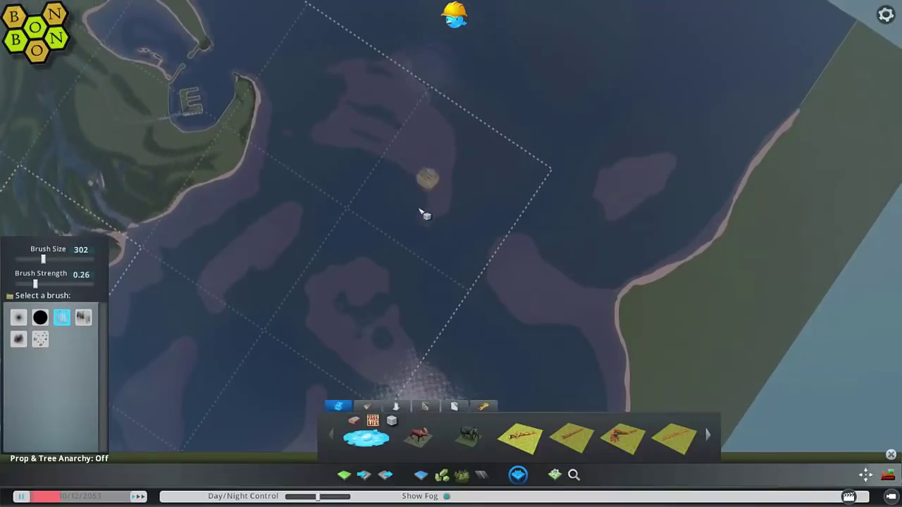
# Step: Paint submerged sand along the mainland bay's shore beside the map edge
pyautogui.scroll(-4, 396, 121)
pyautogui.moveTo(396, 122)
pyautogui.mouseDown(button='middle')
pyautogui.moveTo(296, 124)
pyautogui.moveTo(313, 123)
pyautogui.moveTo(449, 250)
pyautogui.mouseUp(button='middle')
pyautogui.press('a')
pyautogui.scroll(4, 308, 124)
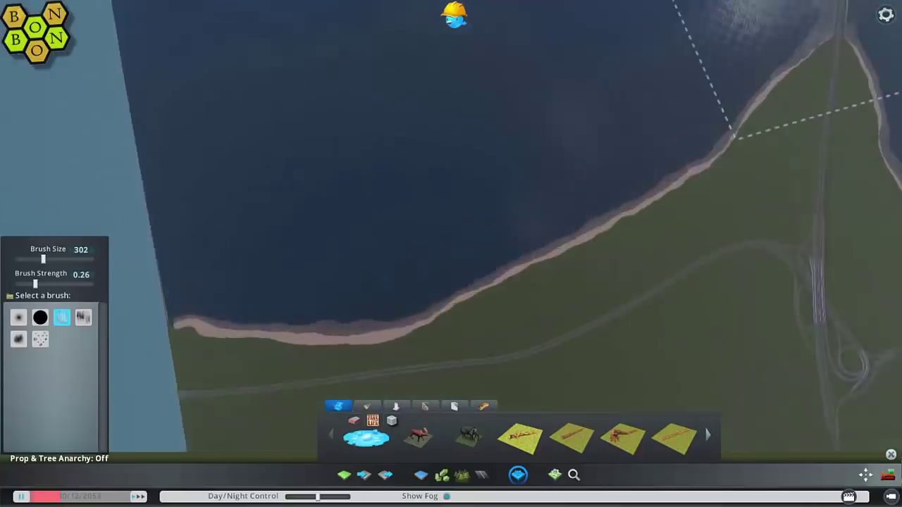
pyautogui.press('s')
pyautogui.moveTo(364, 269); pyautogui.dragTo(480, 28)
pyautogui.press('w')
pyautogui.moveTo(481, 29)
pyautogui.mouseDown(button='middle')
pyautogui.moveTo(469, 30)
pyautogui.moveTo(352, 204)
pyautogui.moveTo(431, 259)
pyautogui.mouseUp(button='middle')
pyautogui.scroll(-3, 469, 29)
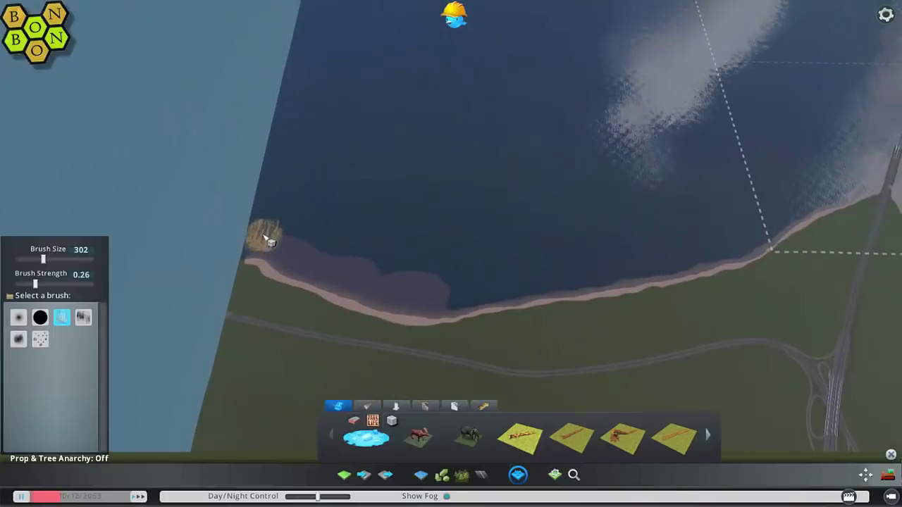
# Step: Continue the underwater sand strip along the mainland shore toward the bridge
pyautogui.moveTo(270, 239)
pyautogui.mouseDown()
pyautogui.moveTo(540, 282)
pyautogui.moveTo(761, 236)
pyautogui.mouseUp()
pyautogui.press('d')
pyautogui.moveTo(765, 213); pyautogui.dragTo(453, 251, button='middle')
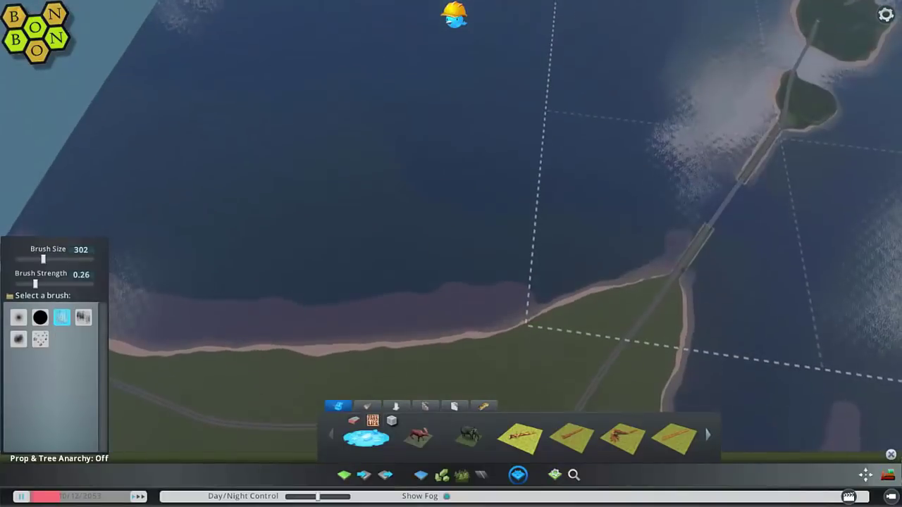
# Step: Extend the submerged sand past the mainland bridgehead and along the seaward side of the two bridge islands
pyautogui.moveTo(486, 282)
pyautogui.mouseDown()
pyautogui.moveTo(605, 270)
pyautogui.moveTo(438, 312)
pyautogui.mouseUp()
pyautogui.press('d')
pyautogui.press('w')
pyautogui.moveTo(438, 313)
pyautogui.mouseDown(button='middle')
pyautogui.moveTo(564, 296)
pyautogui.moveTo(455, 251)
pyautogui.mouseUp(button='middle')
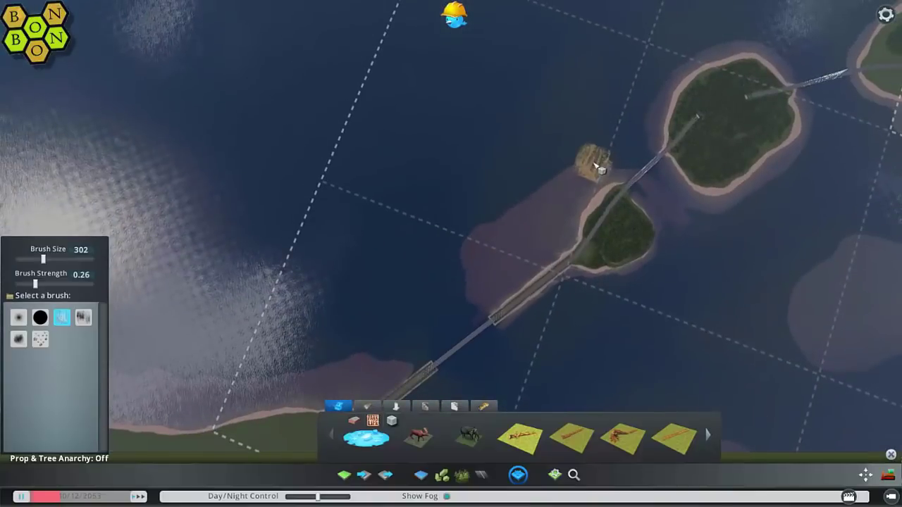
pyautogui.moveTo(659, 92); pyautogui.dragTo(451, 254, button='middle')
pyautogui.press('w')
pyautogui.press('d')
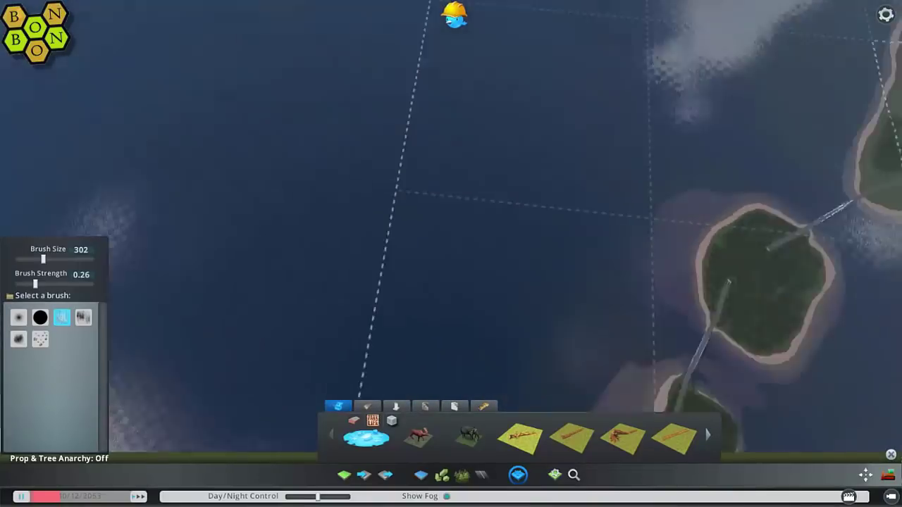
# Step: Paint a ring-shaped submerged sandbank off the main island's coast beyond the bridge, leaving a gap in its middle
pyautogui.scroll(-2, 451, 254)
pyautogui.scroll(2, 451, 254)
pyautogui.scroll(-1, 459, 270)
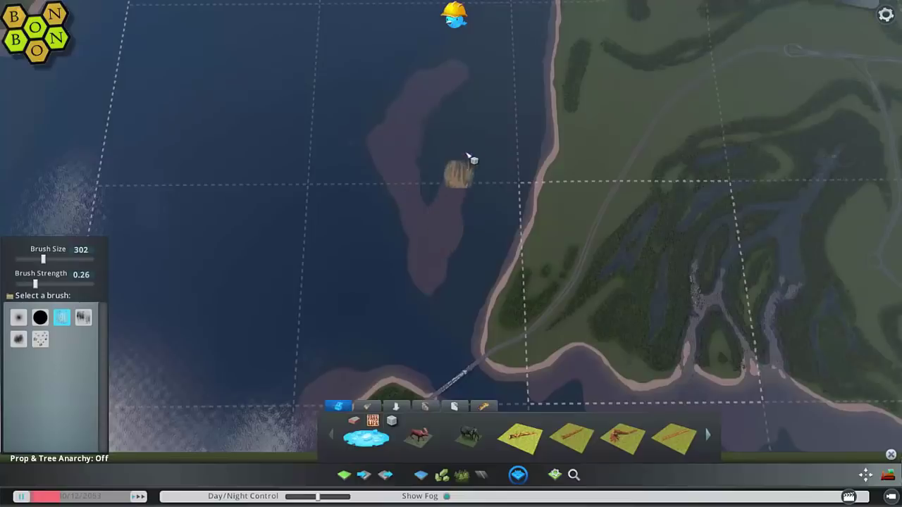
pyautogui.scroll(-2, 468, 35)
pyautogui.moveTo(468, 35); pyautogui.dragTo(451, 254, button='middle')
pyautogui.press('w')
pyautogui.scroll(2, 451, 253)
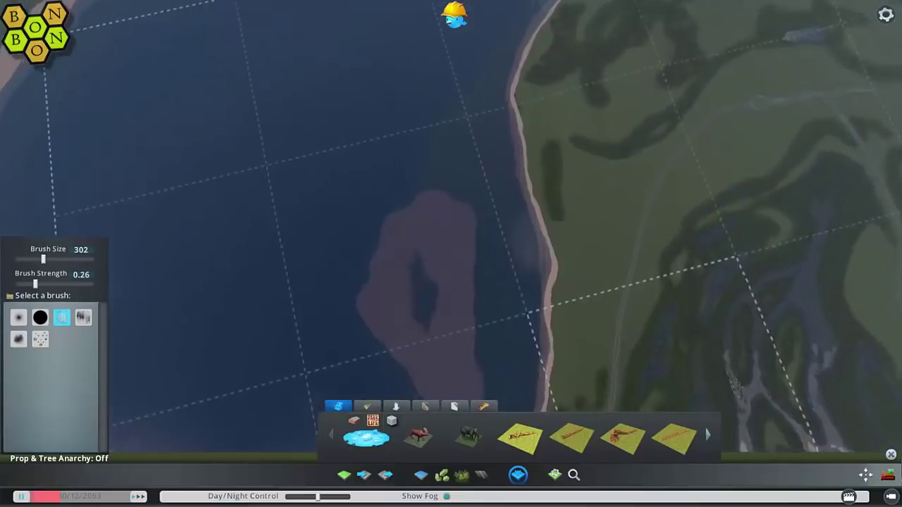
# Step: Fill in the ring-shaped sandbank's end and extend it with a narrow tail parallel to the island's coast
pyautogui.moveTo(478, 176); pyautogui.dragTo(412, 330)
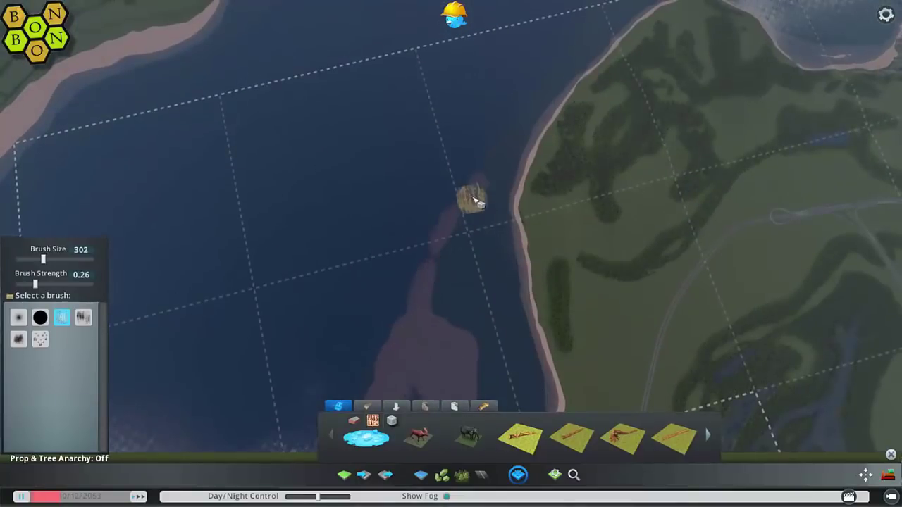
pyautogui.moveTo(474, 199)
pyautogui.mouseDown()
pyautogui.moveTo(475, 332)
pyautogui.moveTo(443, 316)
pyautogui.moveTo(466, 373)
pyautogui.mouseUp()
pyautogui.press('w')
# Step: Widen the submerged sand along the main island's wooded shore facing the small rocky island
pyautogui.moveTo(466, 373); pyautogui.dragTo(635, 373, button='middle')
pyautogui.moveTo(415, 216); pyautogui.dragTo(431, 215, button='middle')
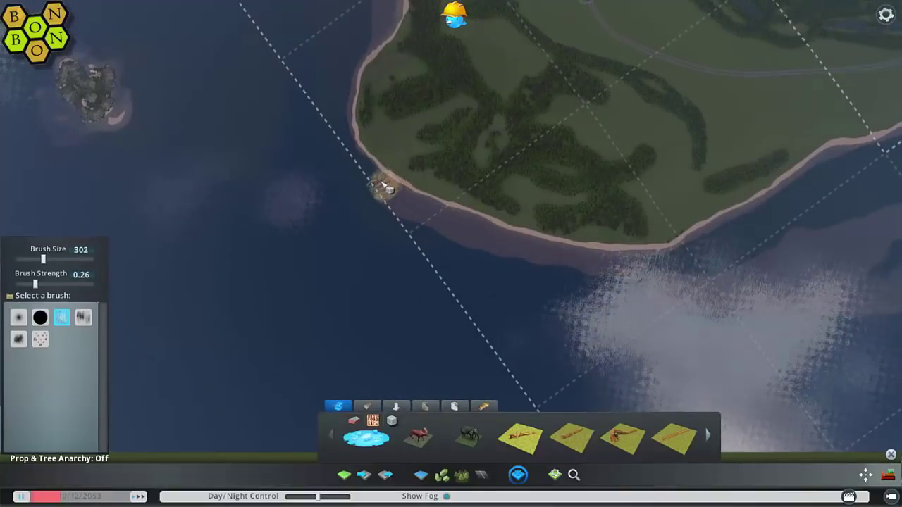
pyautogui.scroll(4, 352, 74)
pyautogui.moveTo(352, 74)
pyautogui.mouseDown(button='middle')
pyautogui.moveTo(437, 169)
pyautogui.moveTo(453, 249)
pyautogui.mouseUp(button='middle')
pyautogui.press('s')
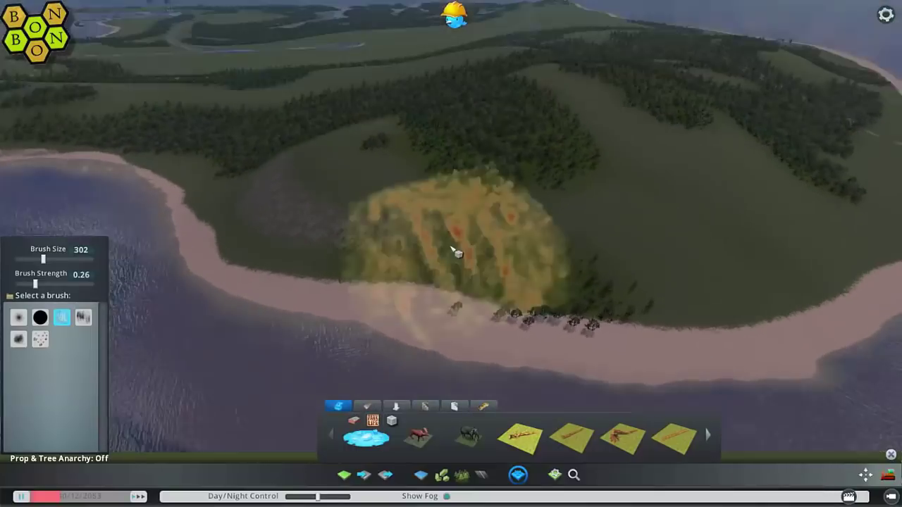
# Step: Switch to the soft round brush at size 53 and erase sand from the beach's inland edge below the wooded hill
pyautogui.click(18, 318)
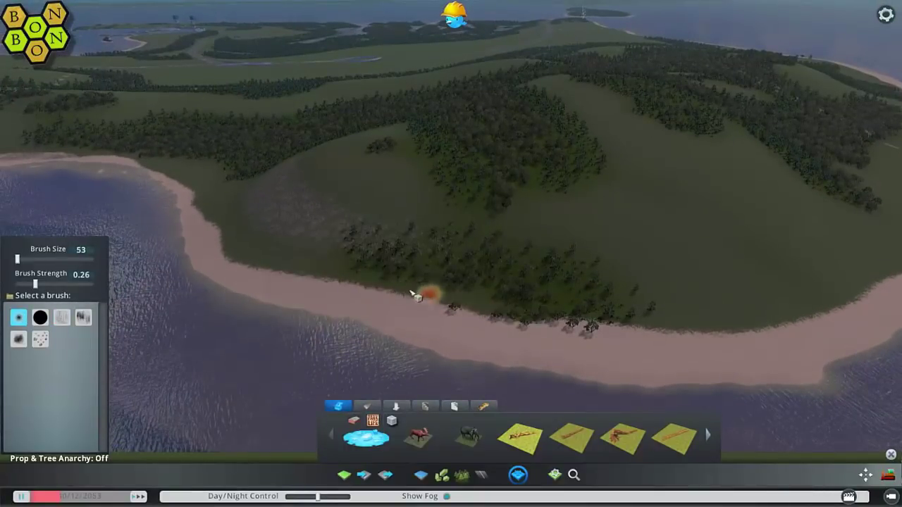
pyautogui.moveTo(504, 332); pyautogui.dragTo(663, 348, button='right')
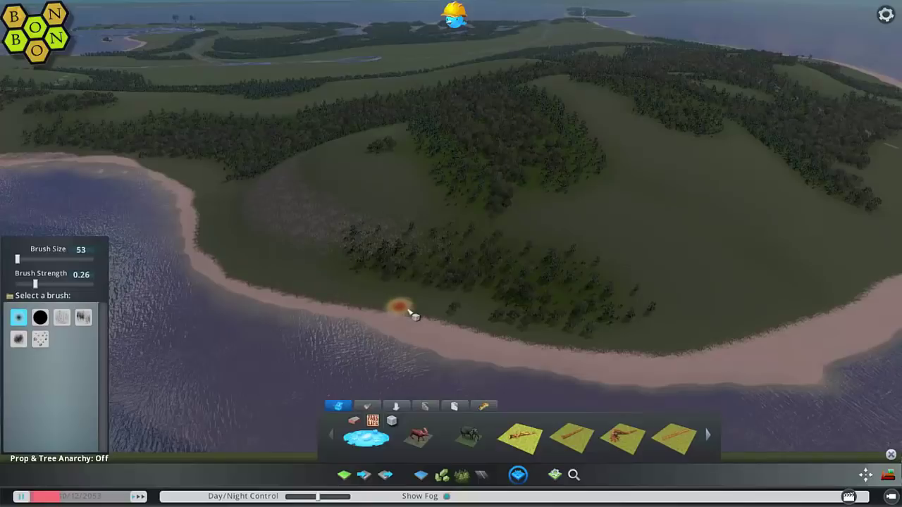
pyautogui.moveTo(774, 319); pyautogui.dragTo(433, 258, button='middle')
# Step: Refine the grassy inland edge of the beach farther along the hill's shore and review the whole map
pyautogui.scroll(5, 592, 282)
pyautogui.moveTo(433, 258)
pyautogui.mouseDown()
pyautogui.moveTo(498, 141)
pyautogui.moveTo(509, 165)
pyautogui.moveTo(491, 193)
pyautogui.moveTo(526, 103)
pyautogui.mouseUp()
pyautogui.moveTo(535, 134); pyautogui.dragTo(449, 263, button='middle')
pyautogui.moveTo(449, 264); pyautogui.dragTo(458, 99)
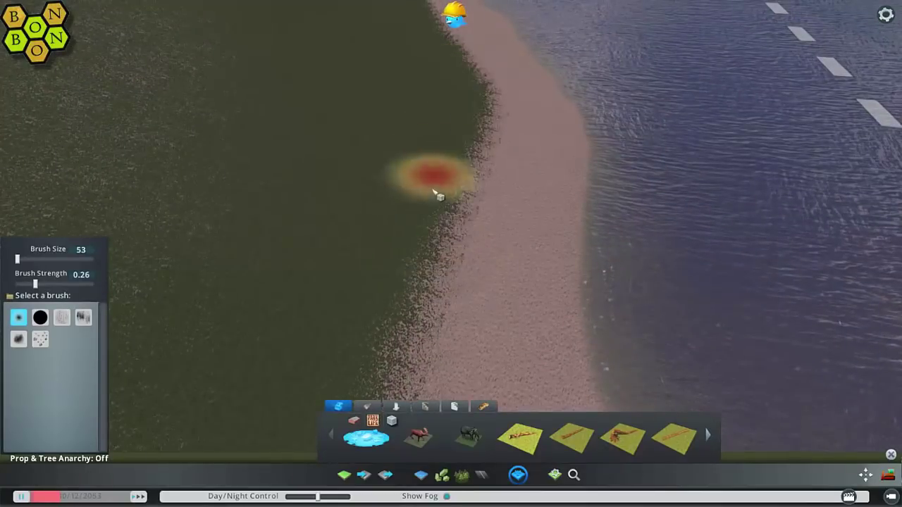
pyautogui.scroll(-5, 427, 228)
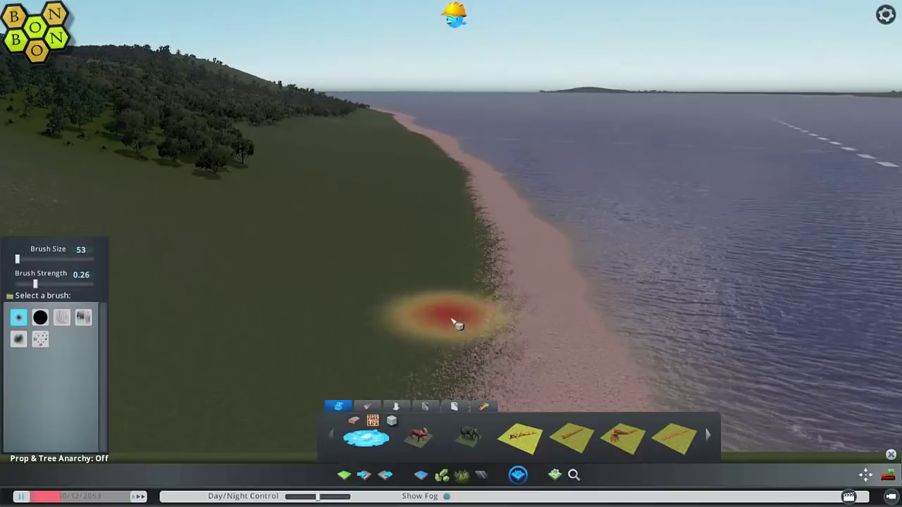
pyautogui.moveTo(445, 361); pyautogui.dragTo(479, 253, button='middle')
pyautogui.press('w')
pyautogui.scroll(-10, 451, 226)
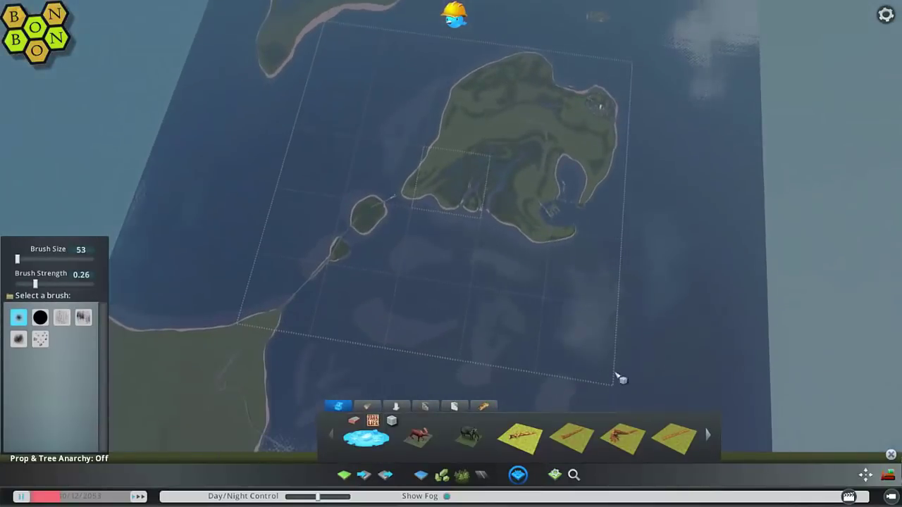